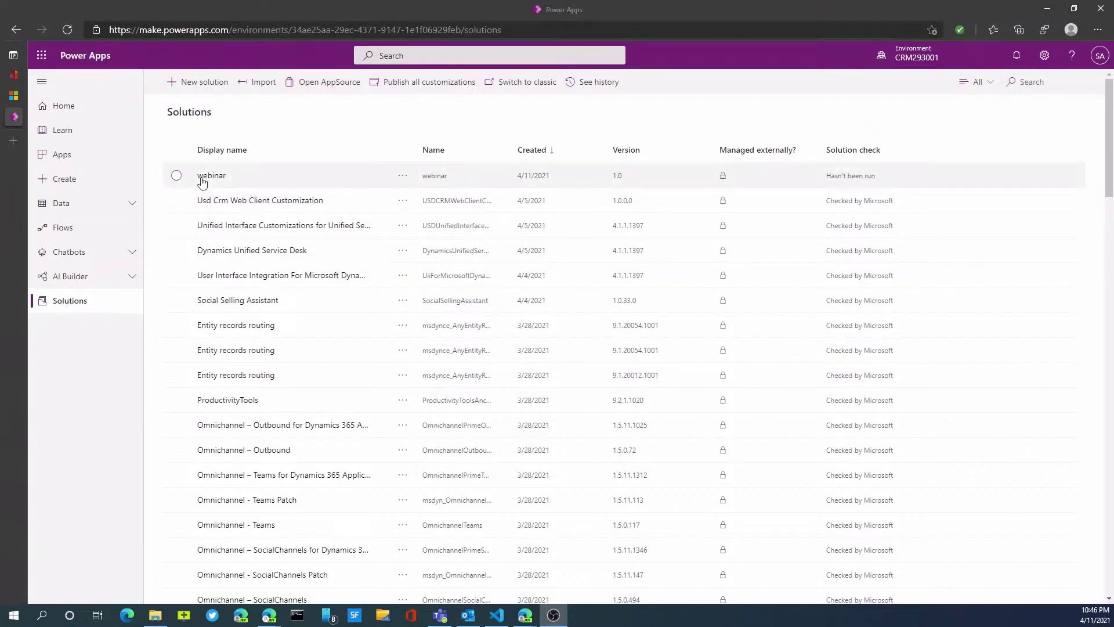
Open the Account table in the webinar solution, look over its forms, then return to its columns.
click(176, 175)
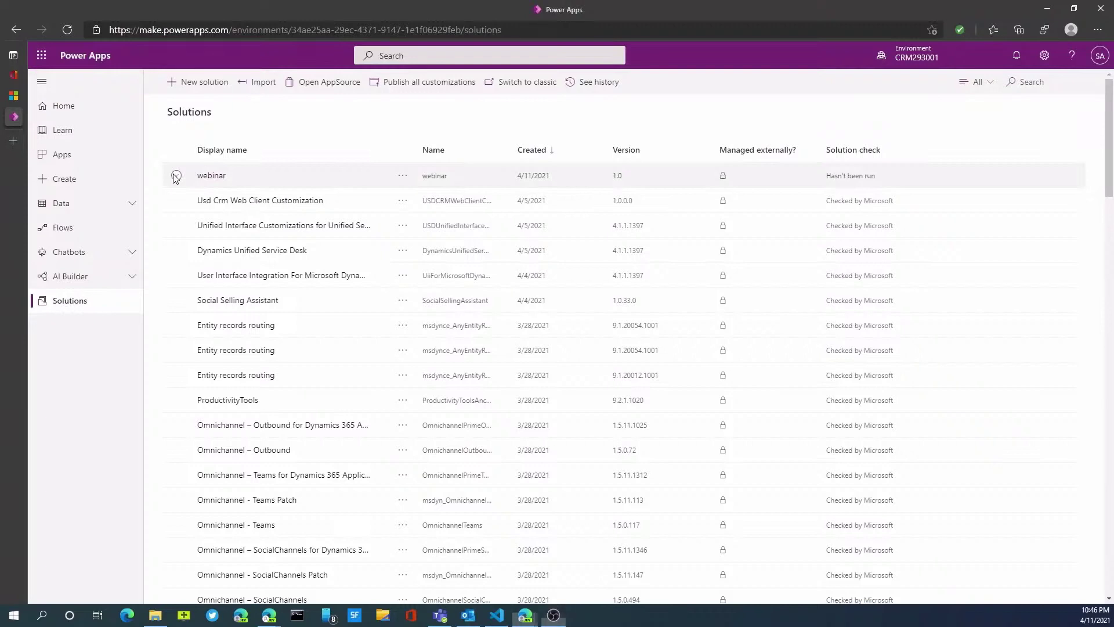
click(218, 182)
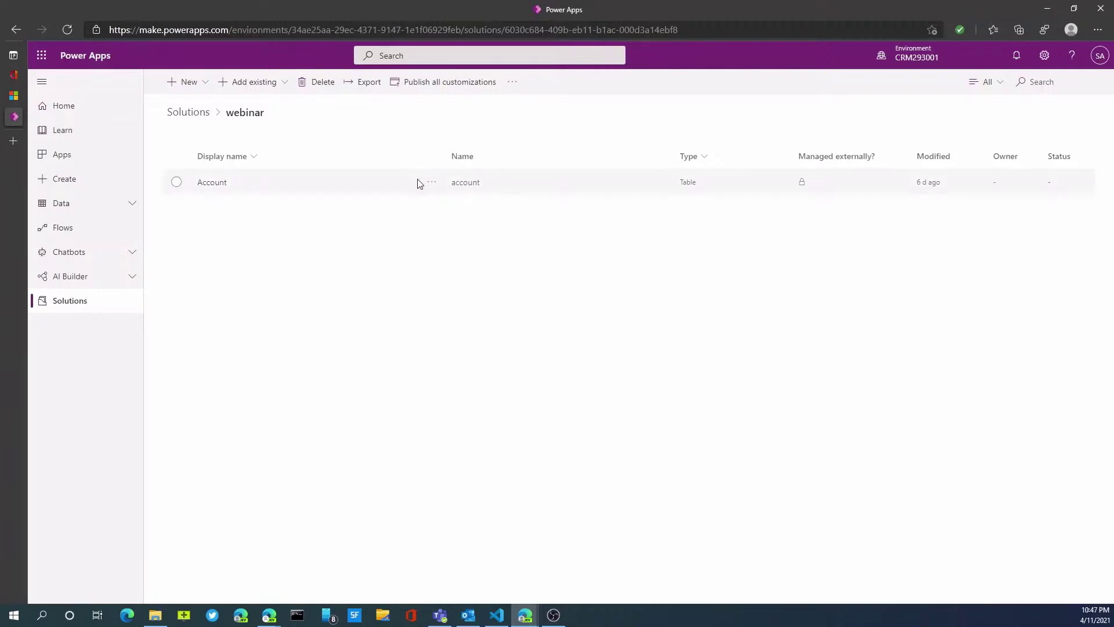
click(433, 184)
click(438, 202)
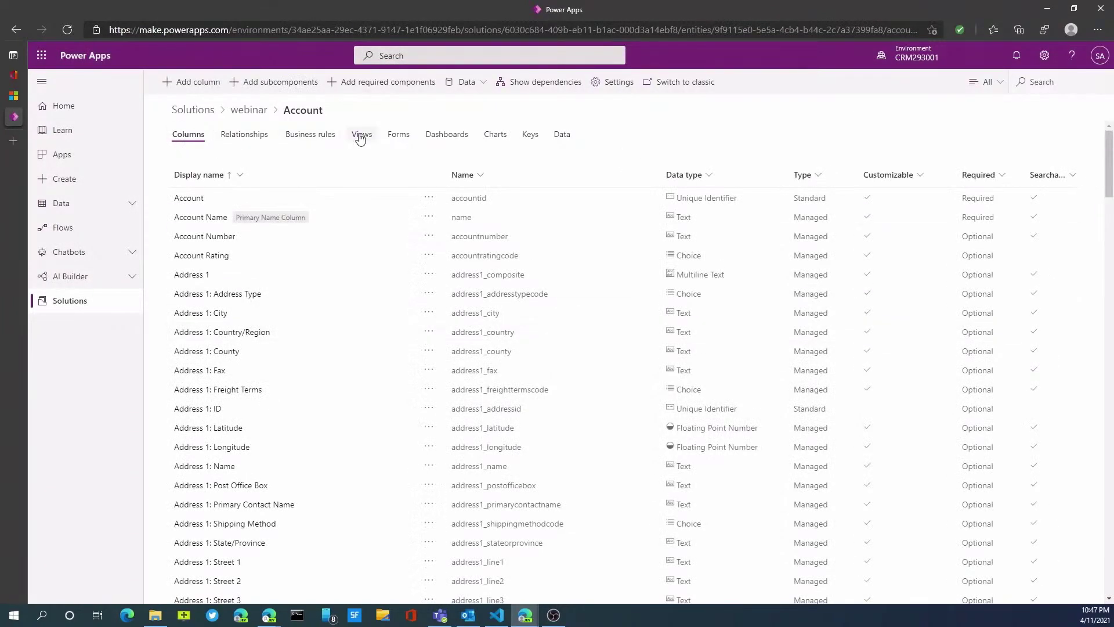
click(399, 135)
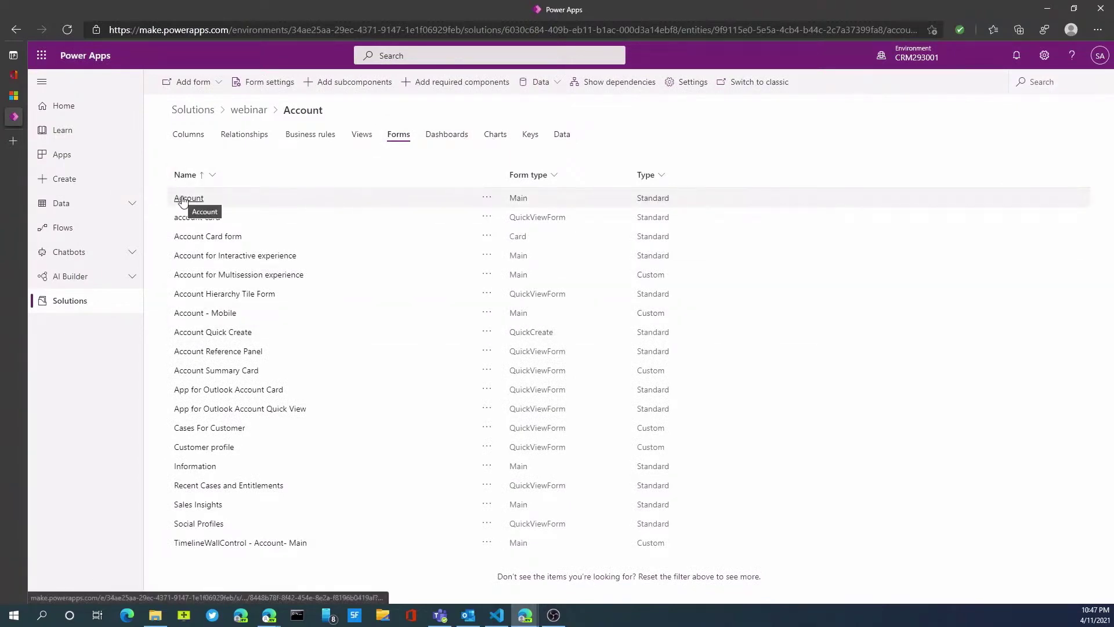
click(198, 140)
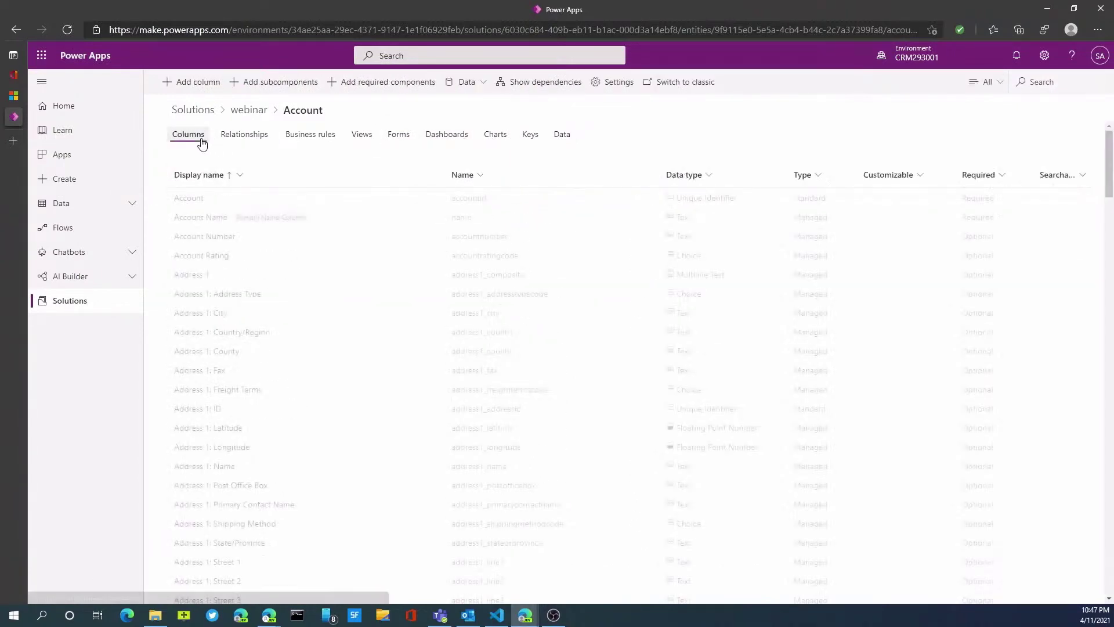
Add a new Account column named Category with the Choice data type.
click(195, 87)
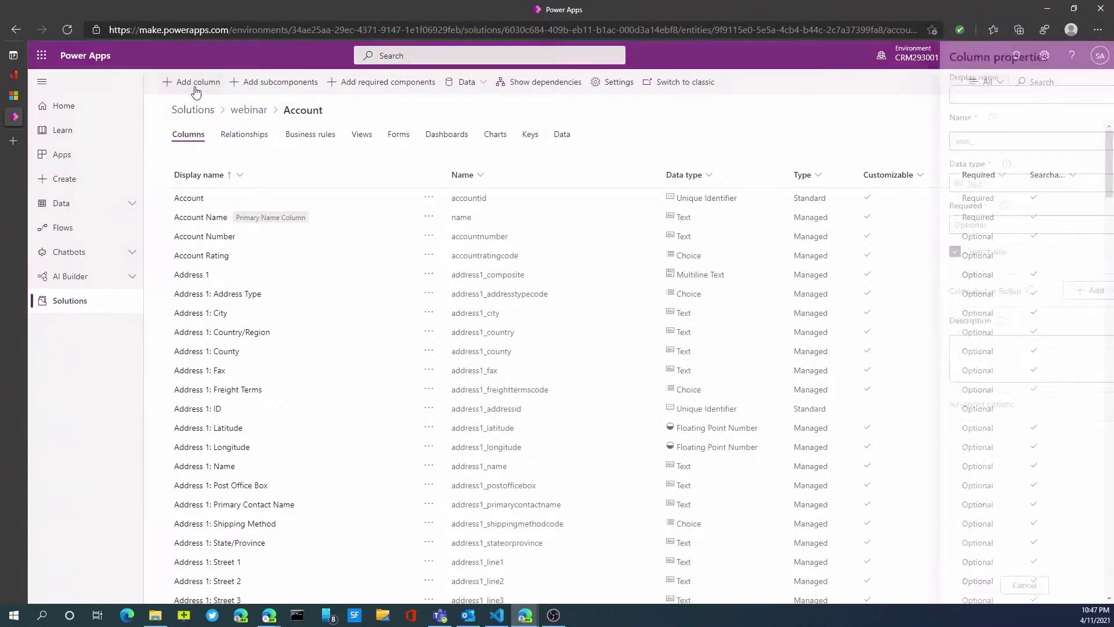
click(957, 95)
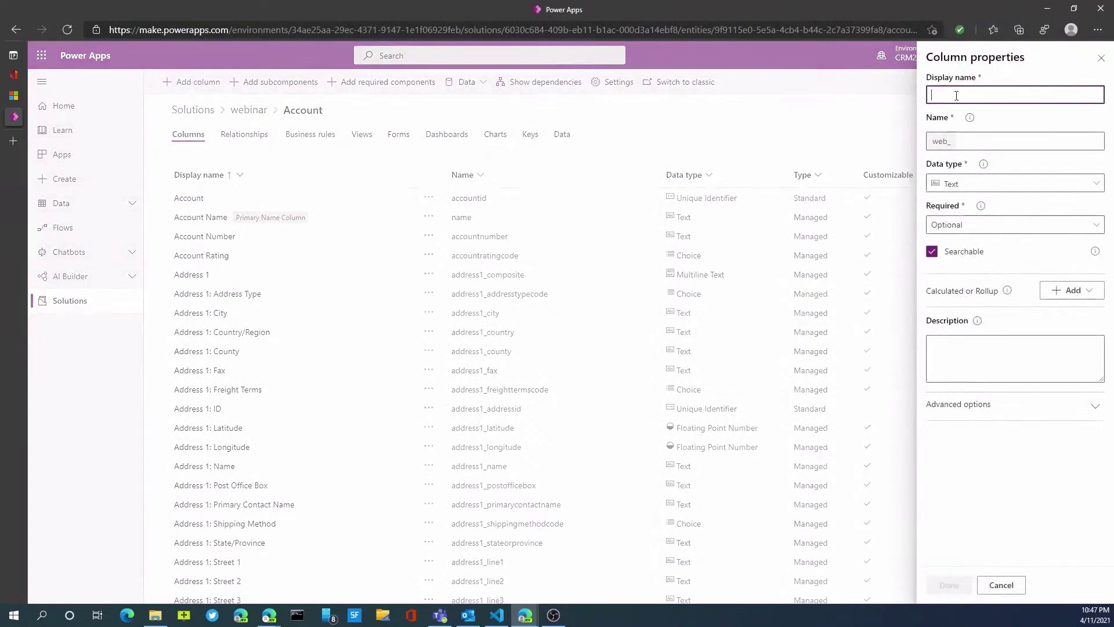
text(Cat)
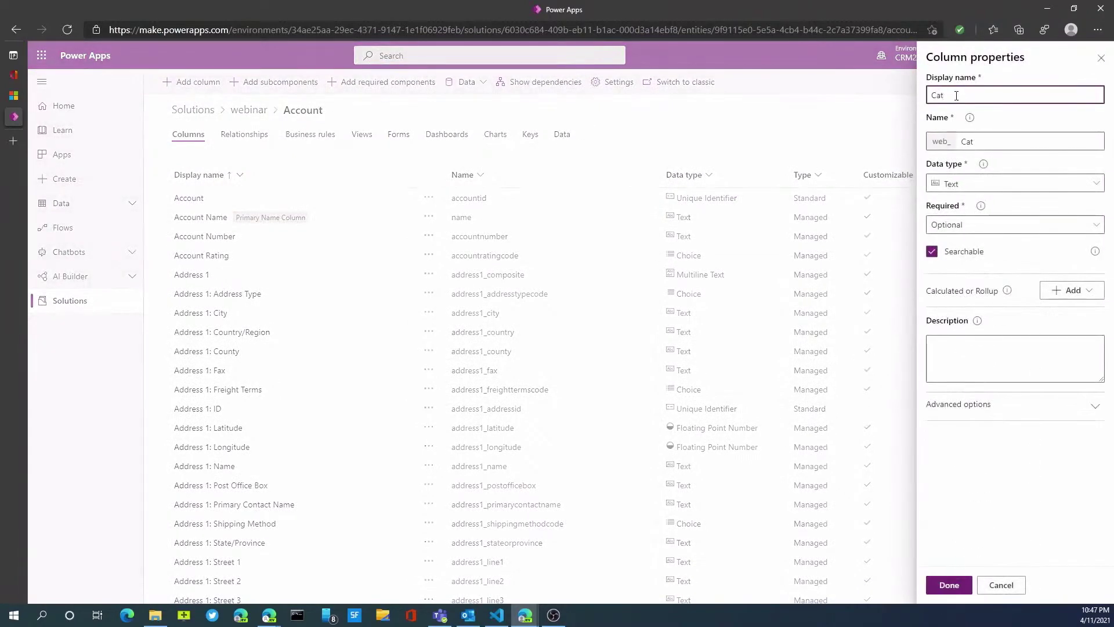
text(egory)
key(Tab)
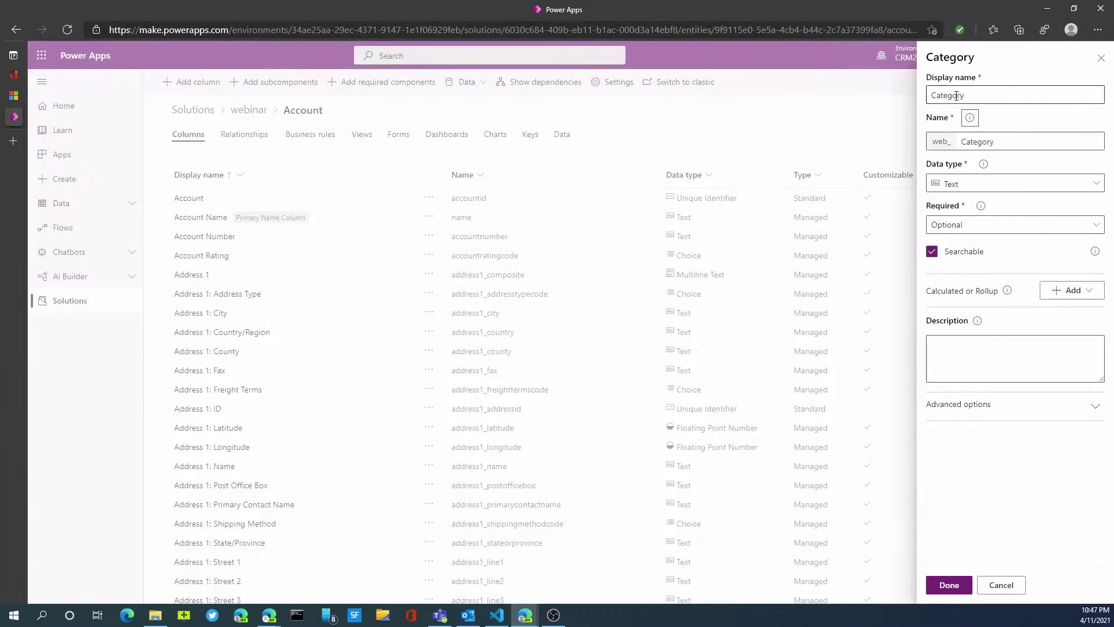
click(1061, 187)
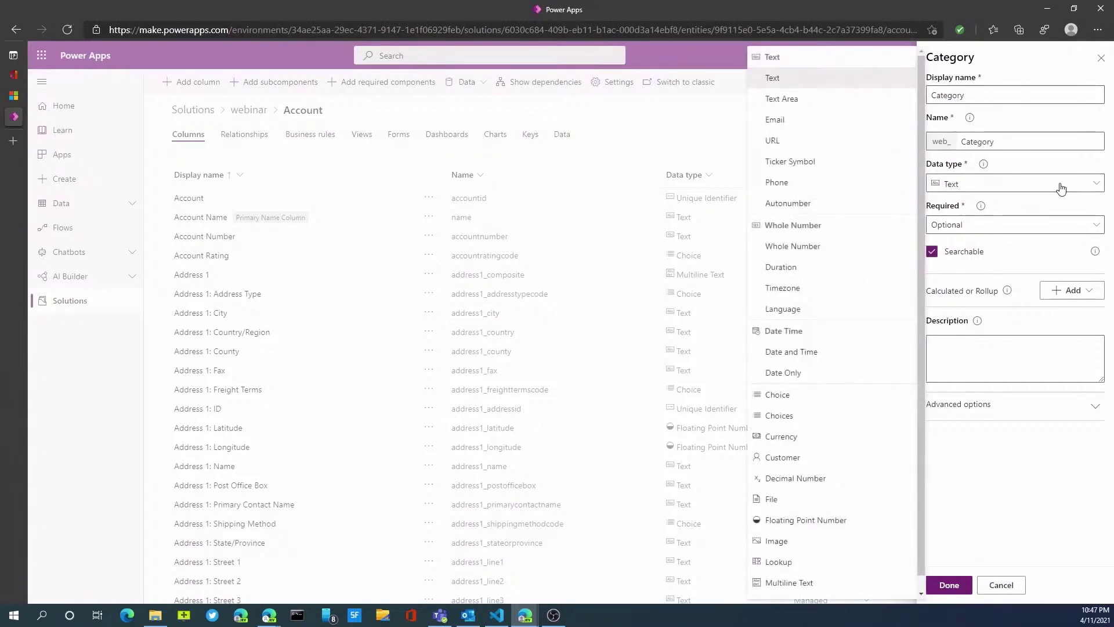
click(788, 400)
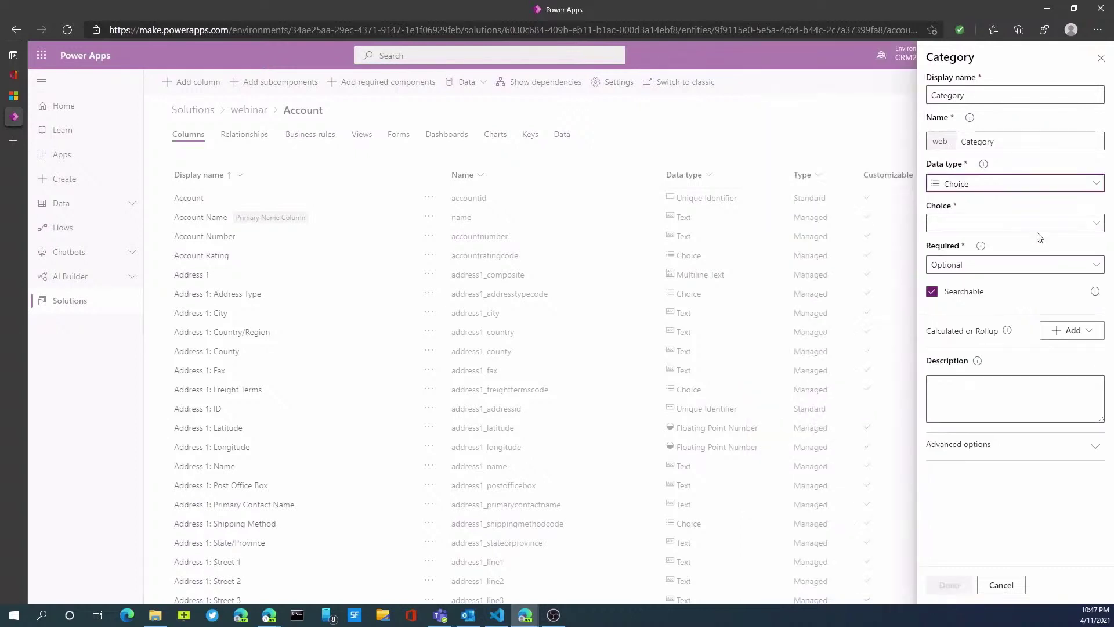
Create and save a new choice with the options Customer and Vendor for the column.
click(1082, 224)
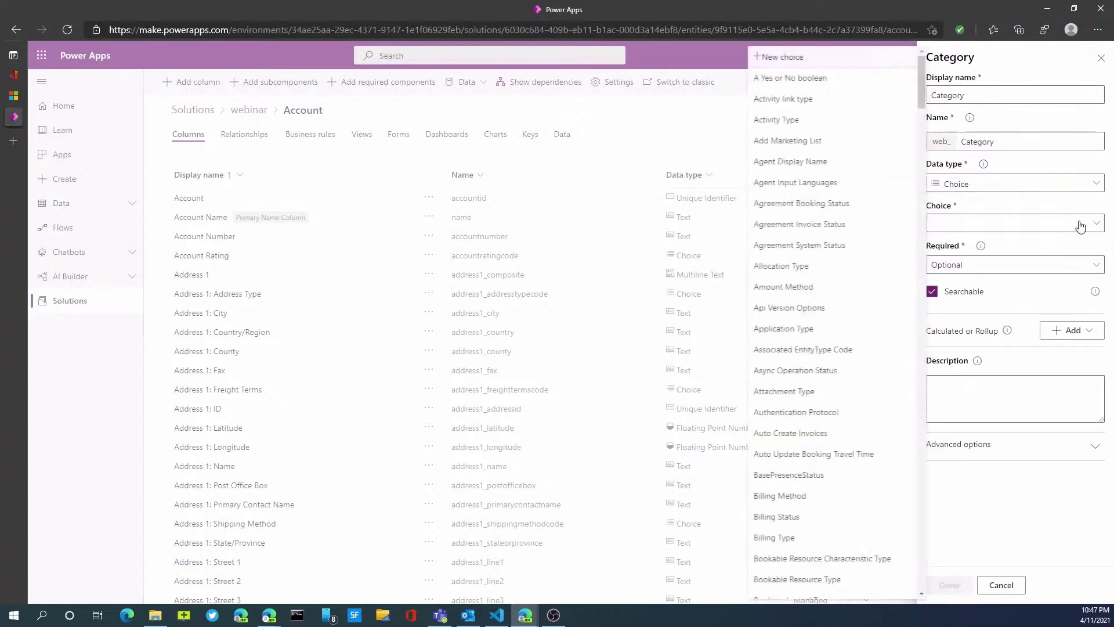
click(793, 57)
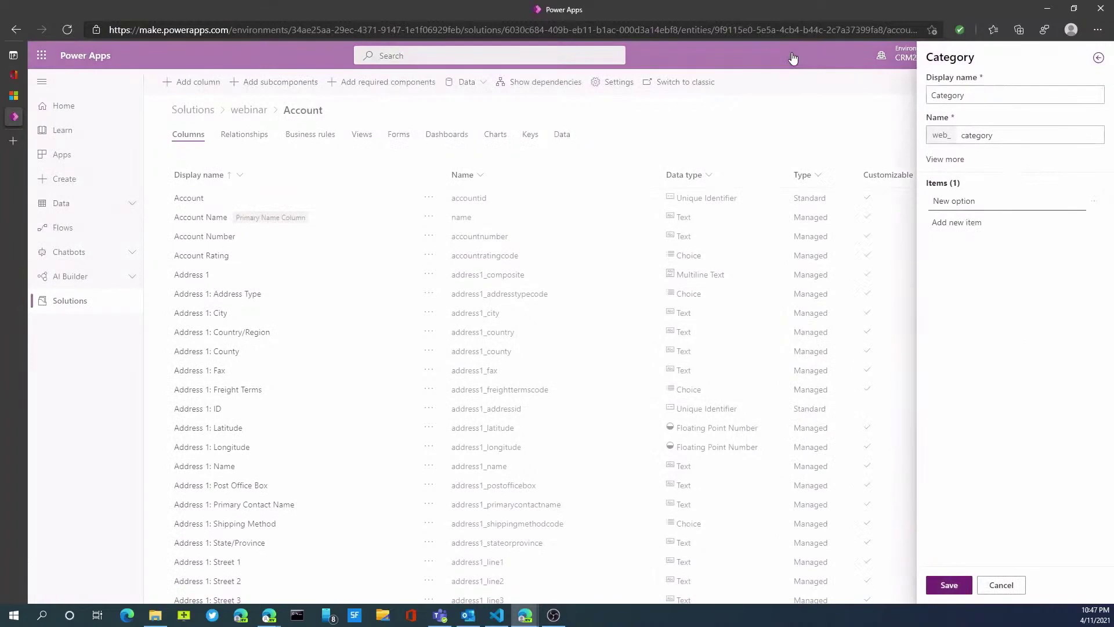
click(950, 202)
drag(979, 202, 926, 208)
text(Customer)
click(961, 231)
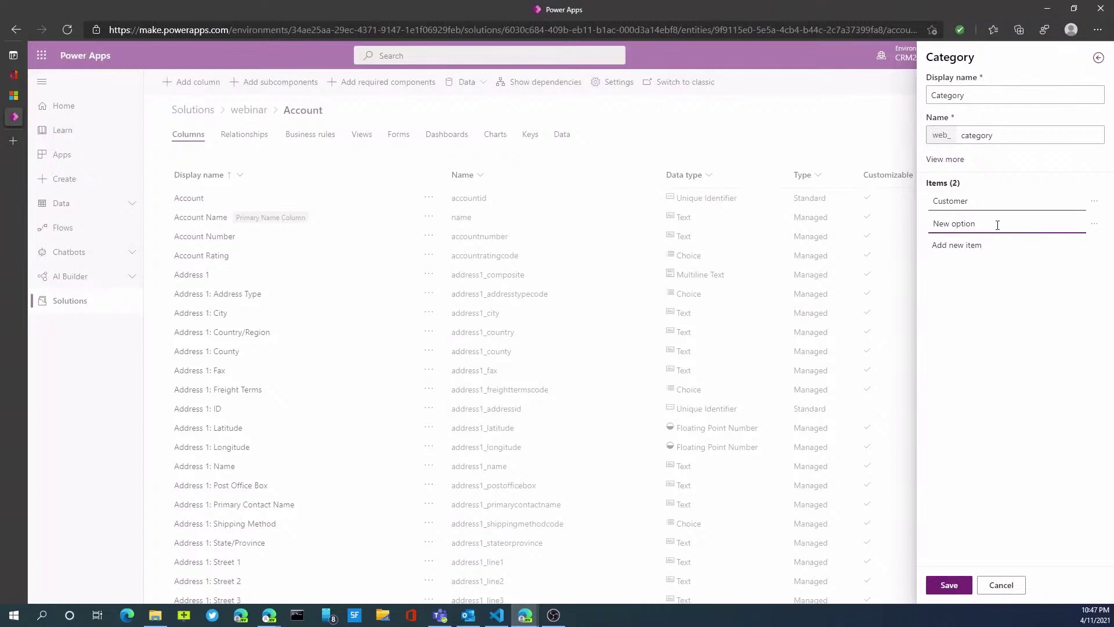
drag(997, 225, 864, 225)
text(Vendor)
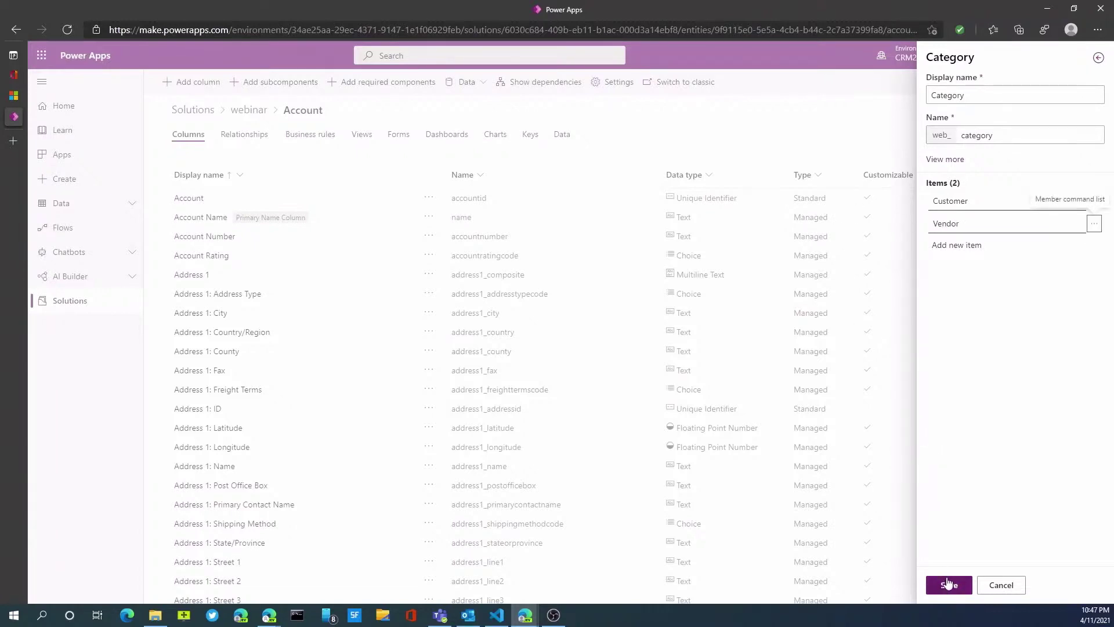
click(949, 585)
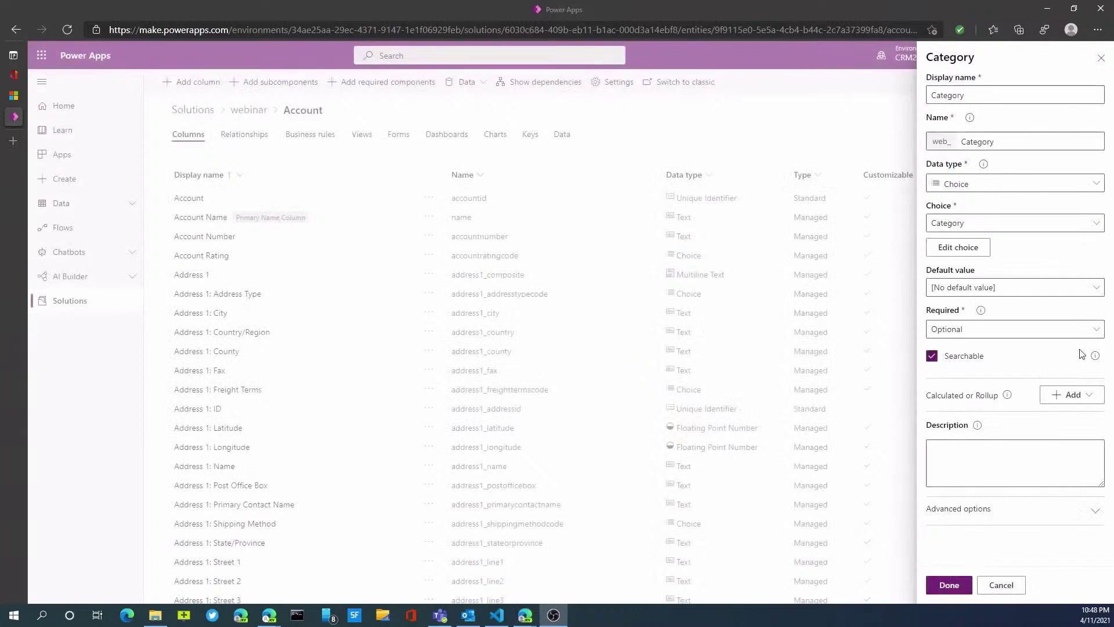
Give Category a default value of Customer, mark it Required, and add it to Account.
click(1080, 290)
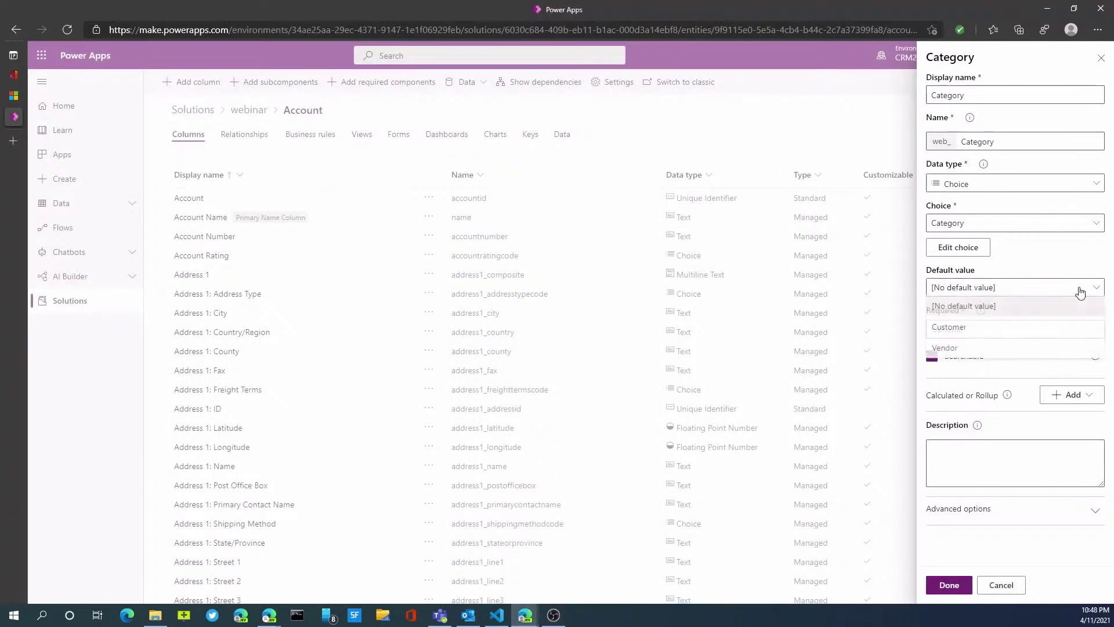
click(992, 328)
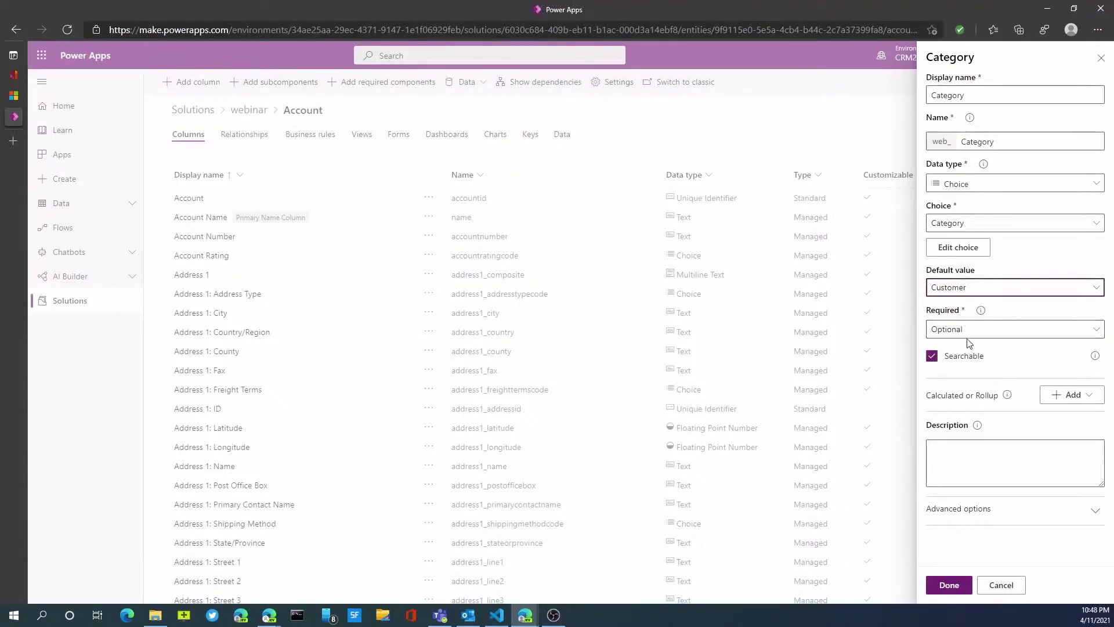
click(973, 331)
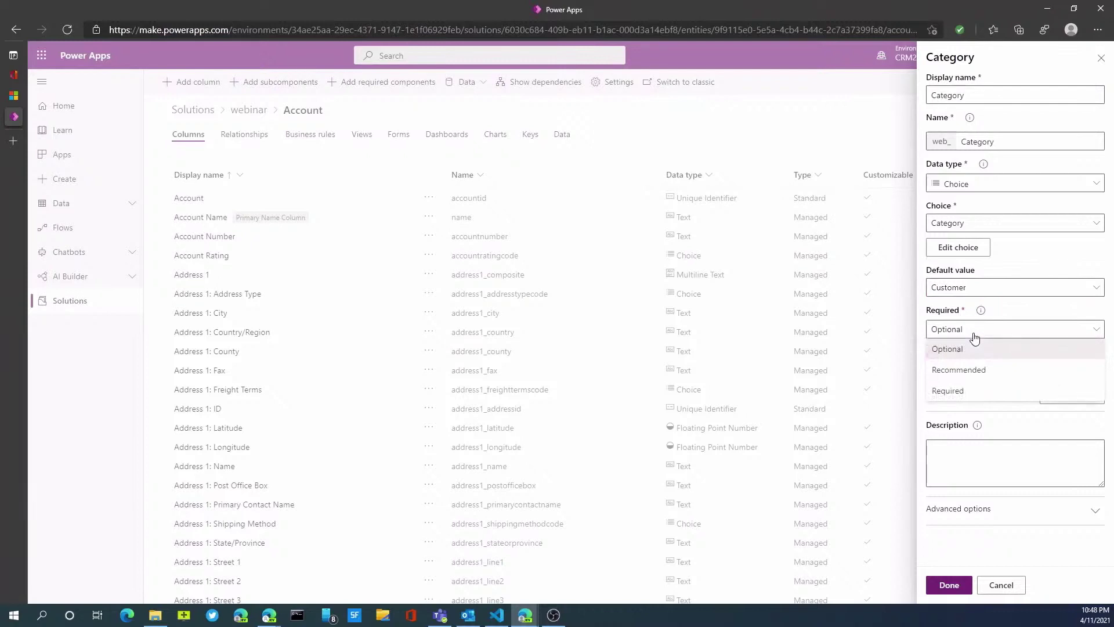
click(960, 391)
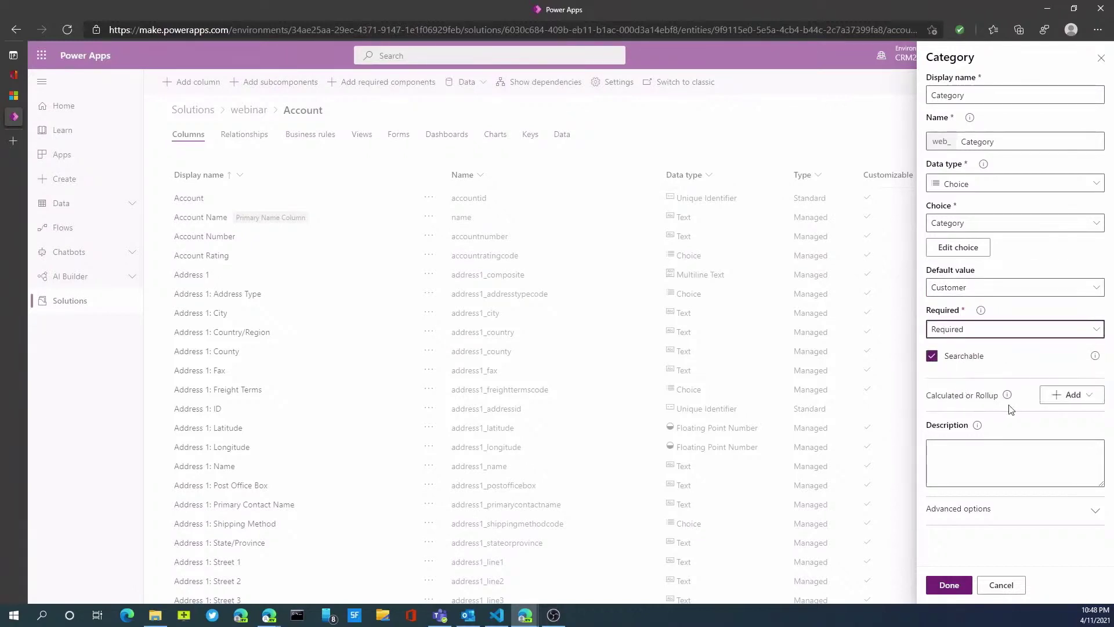
click(960, 586)
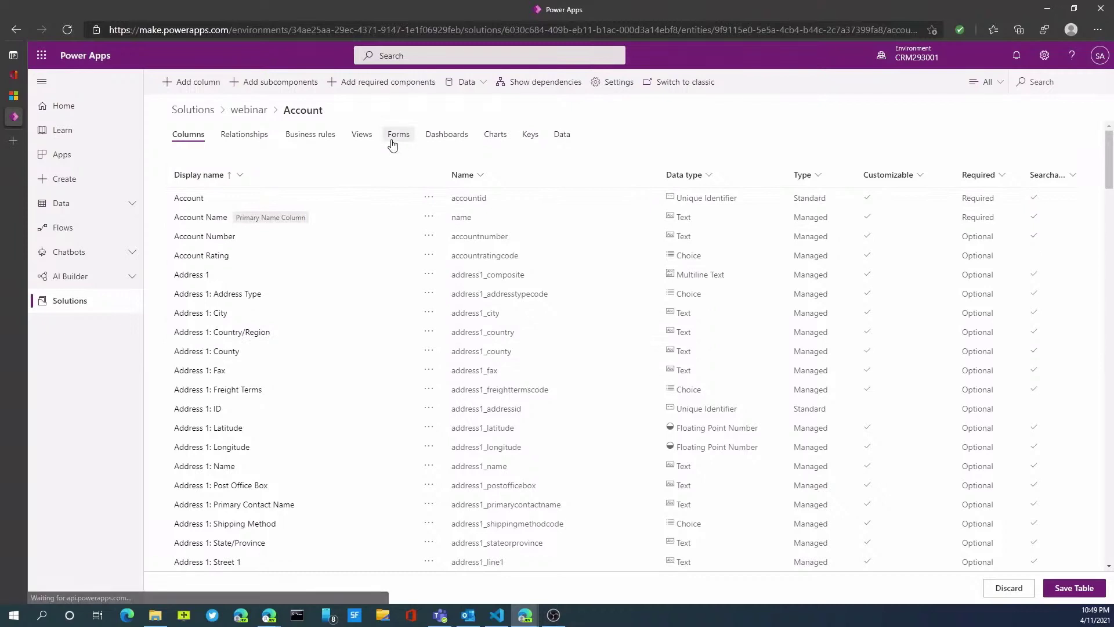
Open the main Account form in the form editor in a new browser tab.
click(393, 143)
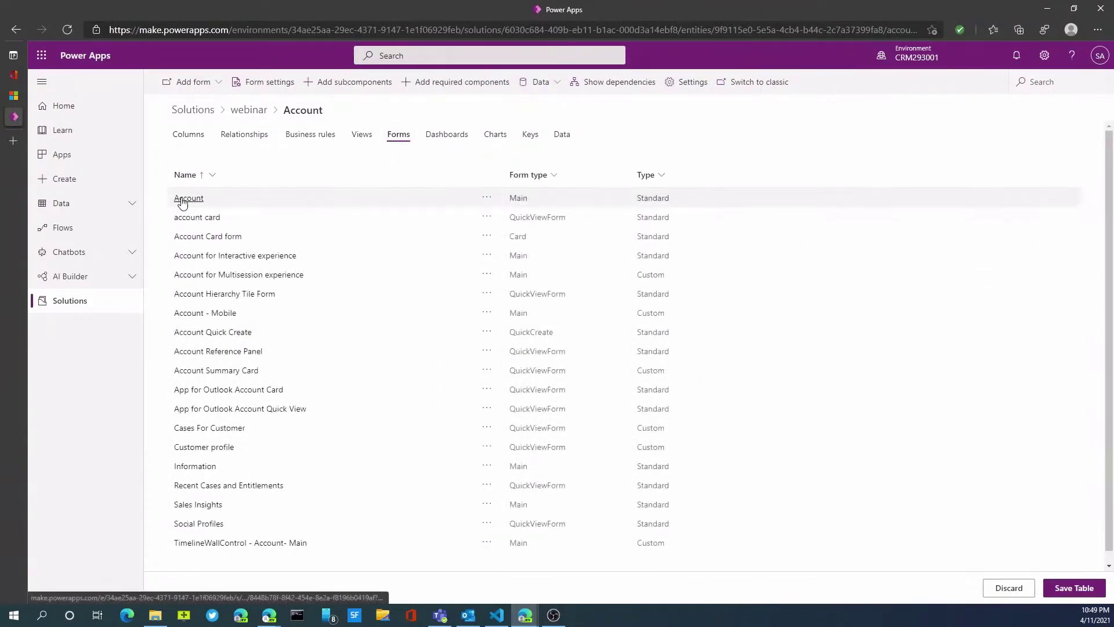
click(13, 96)
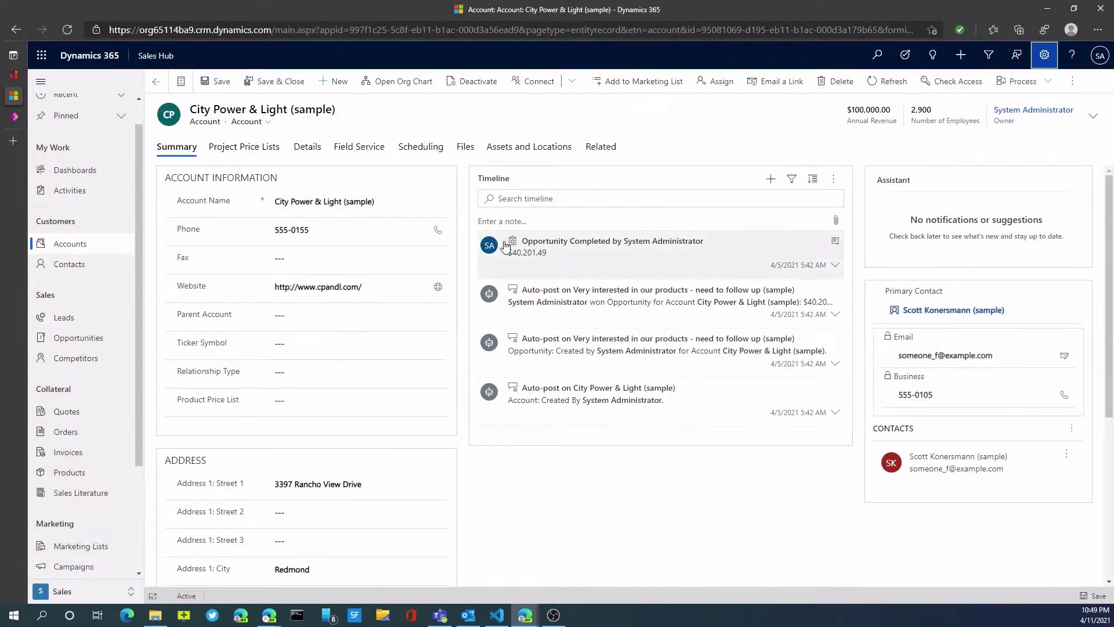
click(346, 318)
click(15, 120)
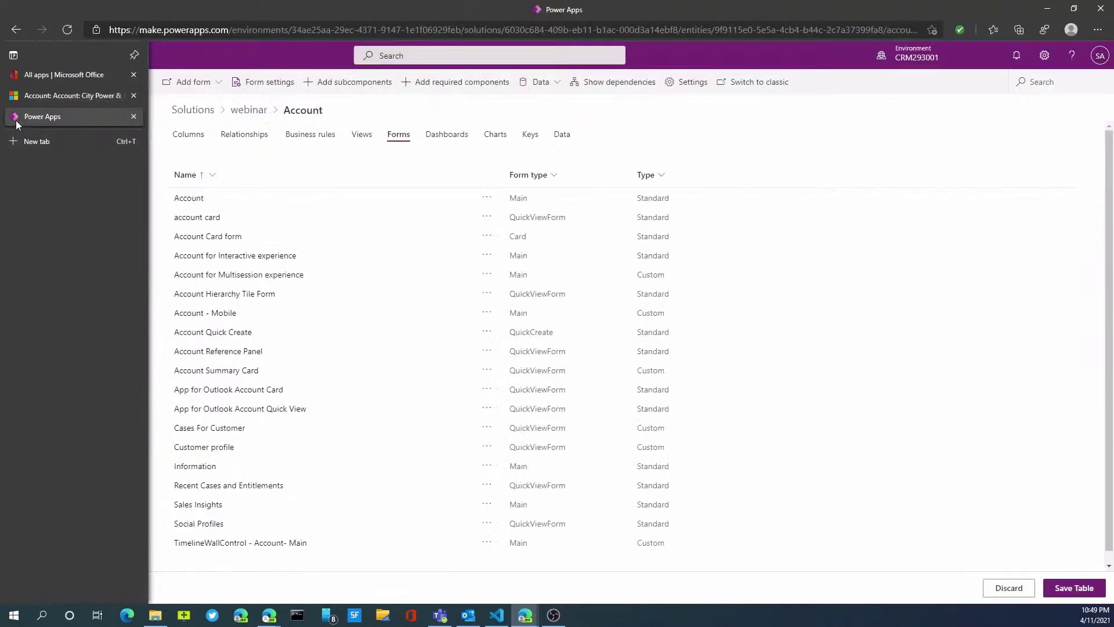
click(488, 203)
mouse_move(504, 214)
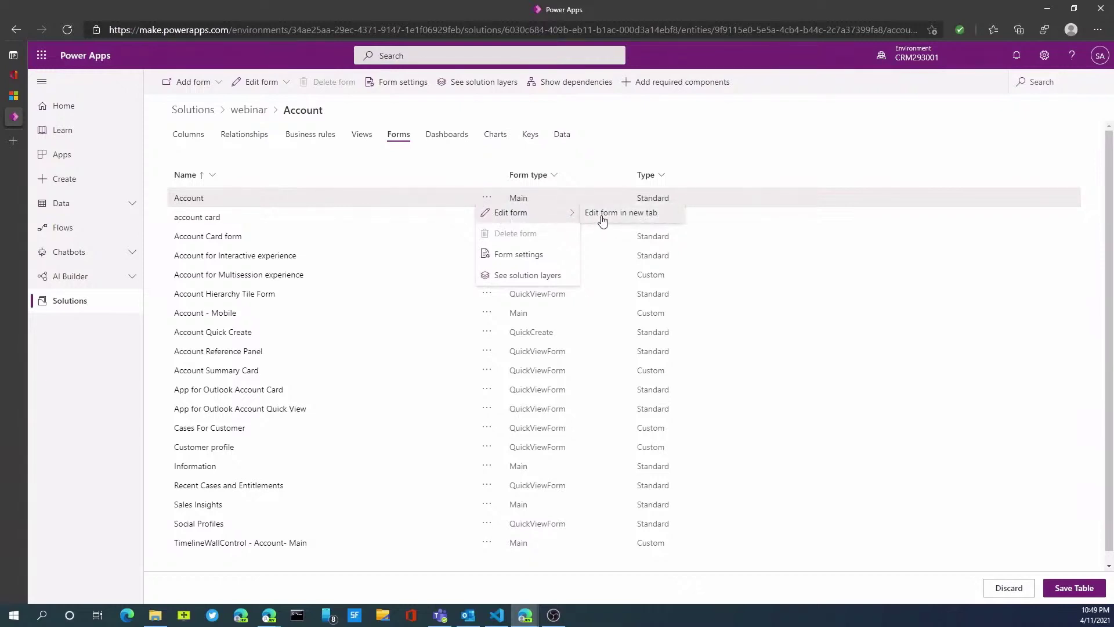
click(603, 216)
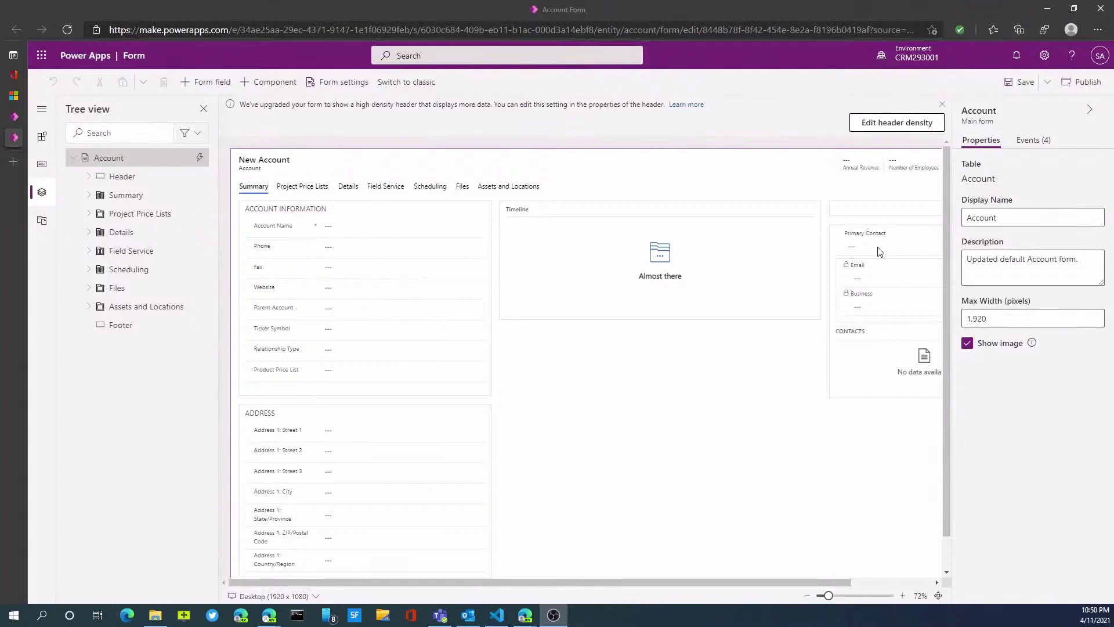
Place the Category field below Account Name in Account Information and save the form.
click(426, 227)
click(406, 215)
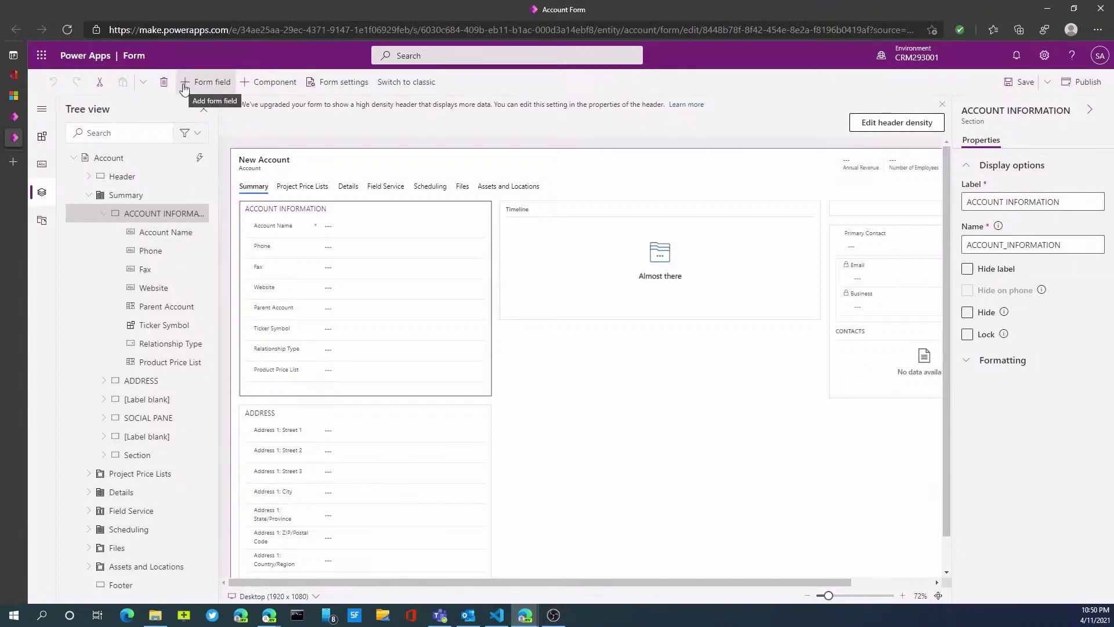
click(185, 85)
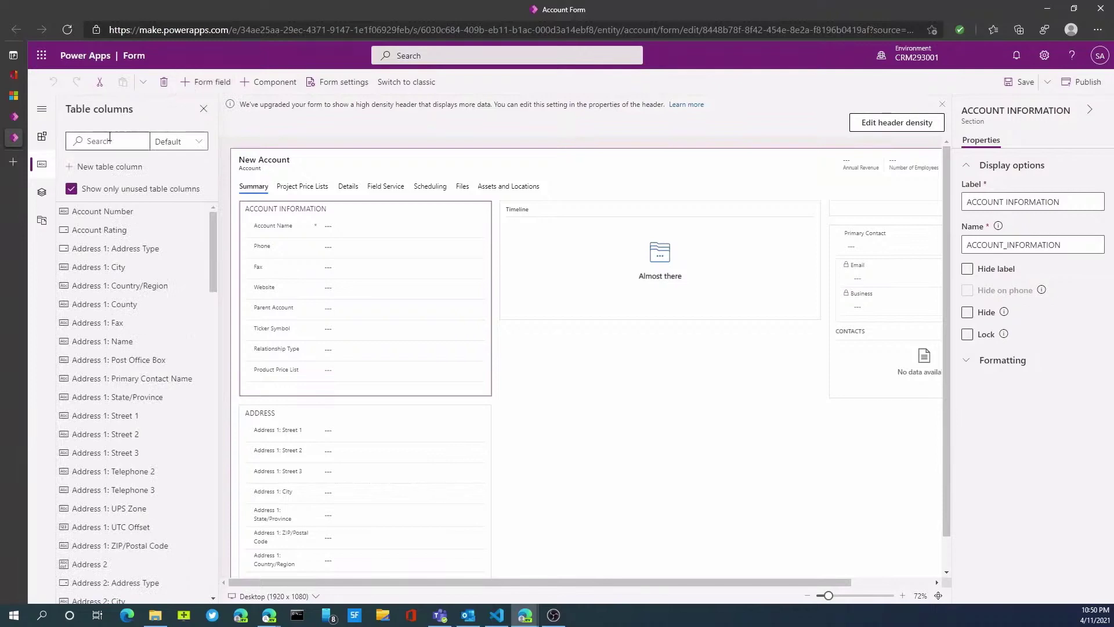
click(108, 140)
text(cate)
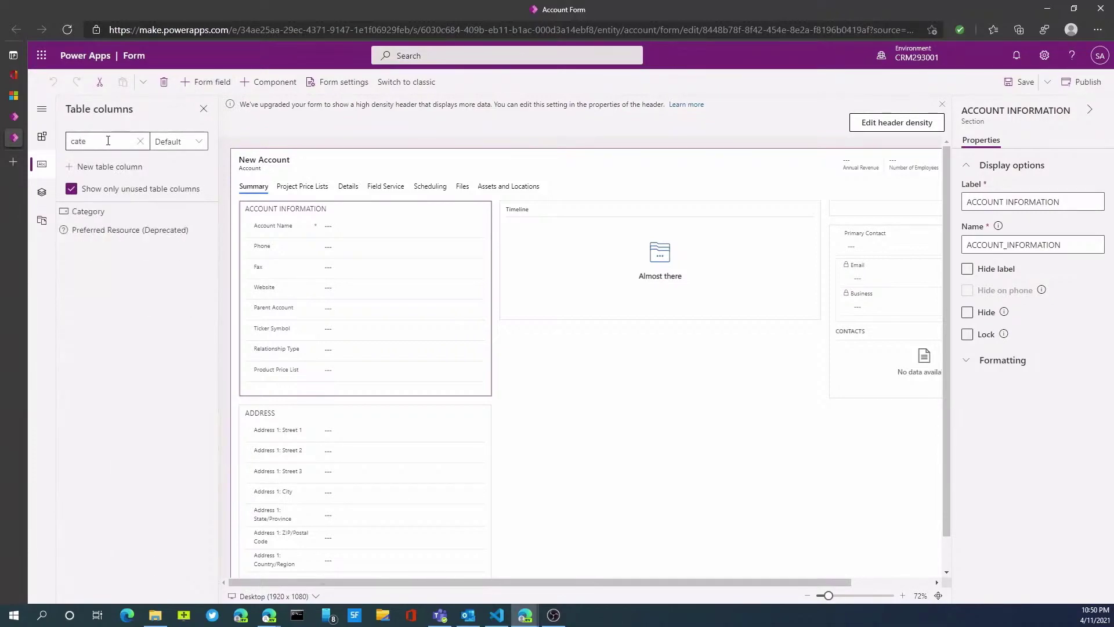
click(110, 212)
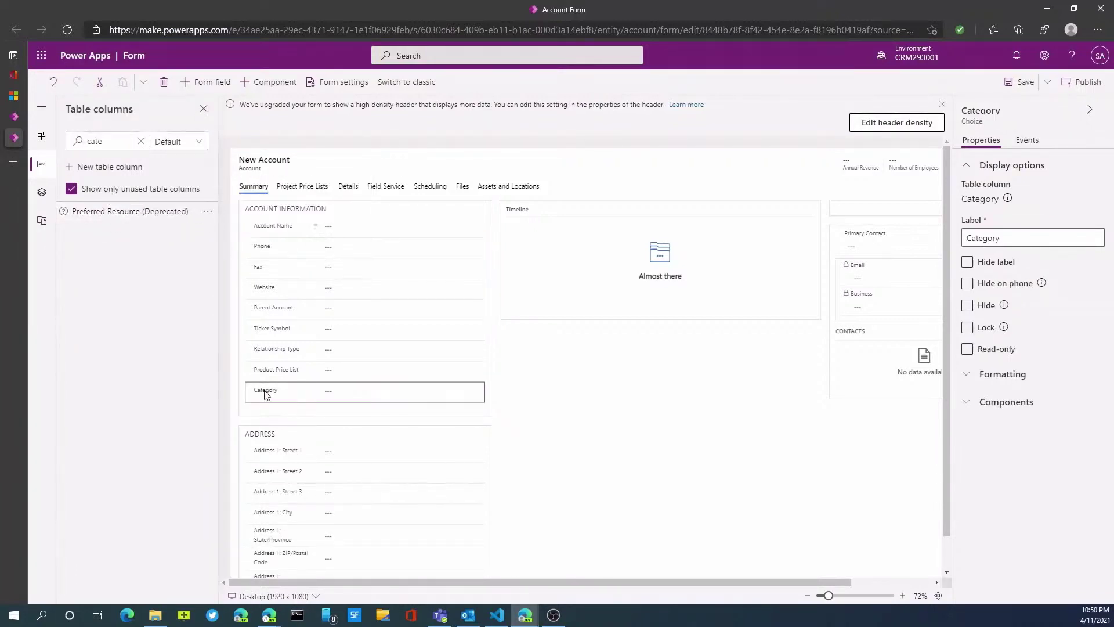
drag(265, 392, 284, 239)
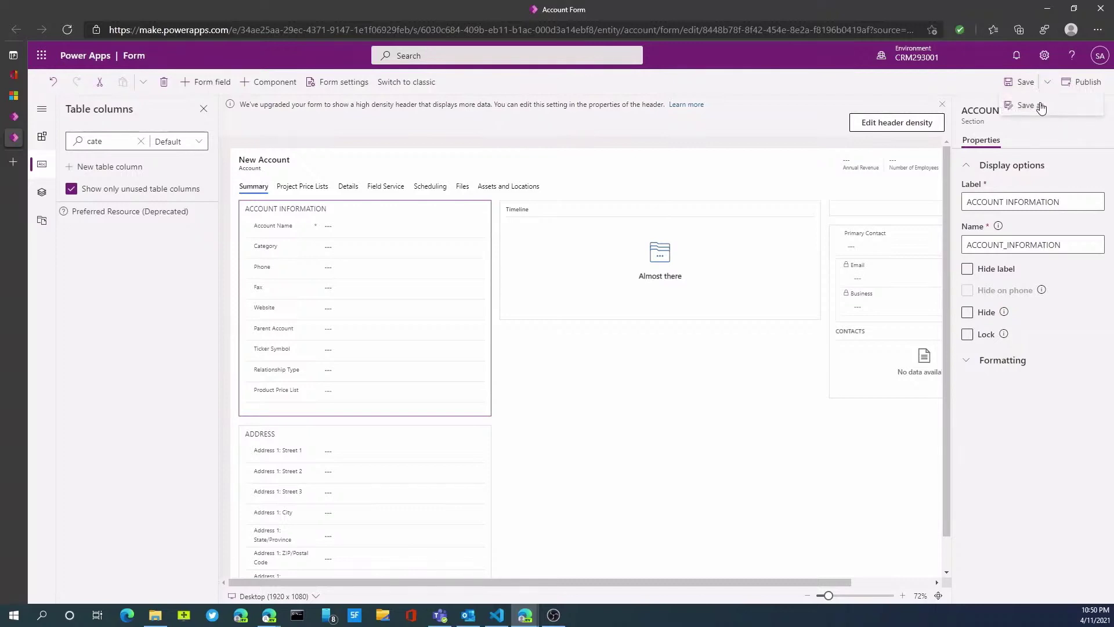
click(1026, 87)
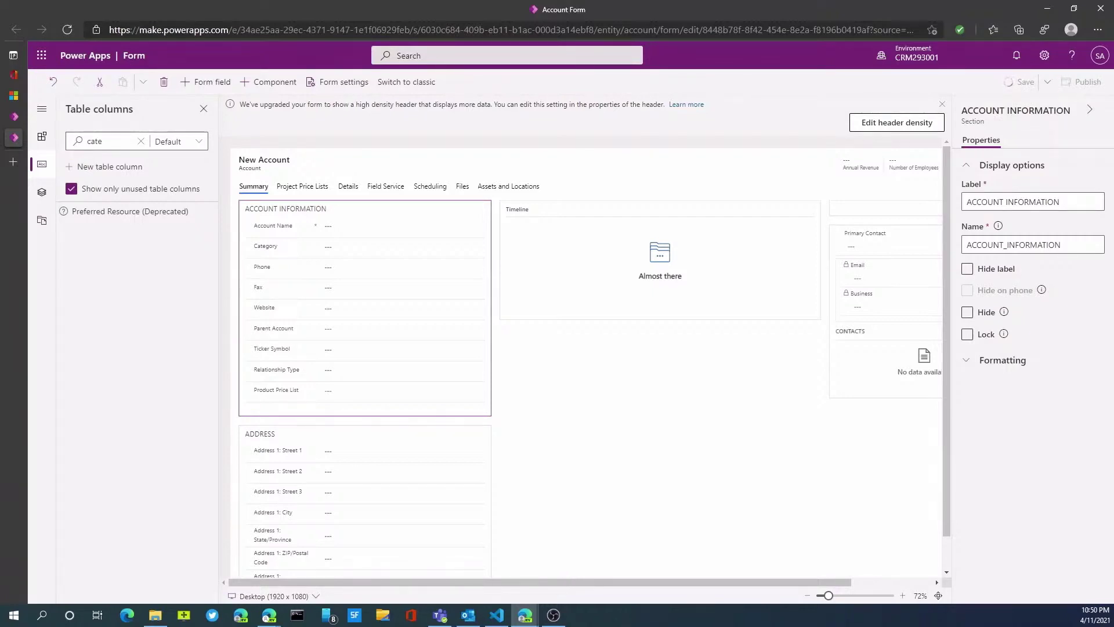
key(alt+Tab)
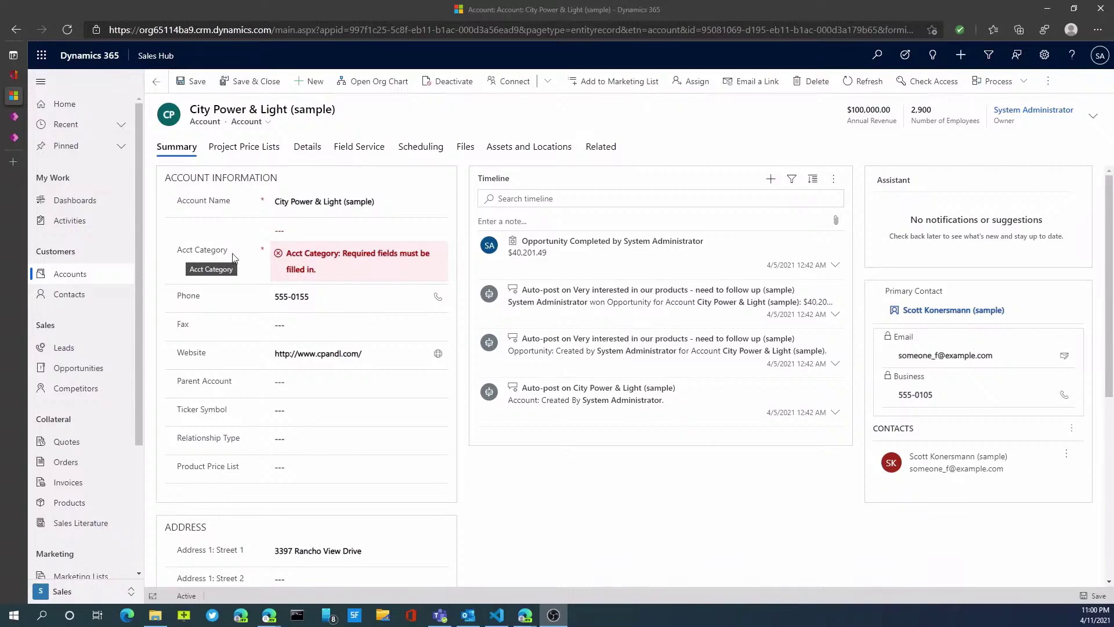
Set the Acct Category of City Power & Light (sample) to Vendor.
click(299, 238)
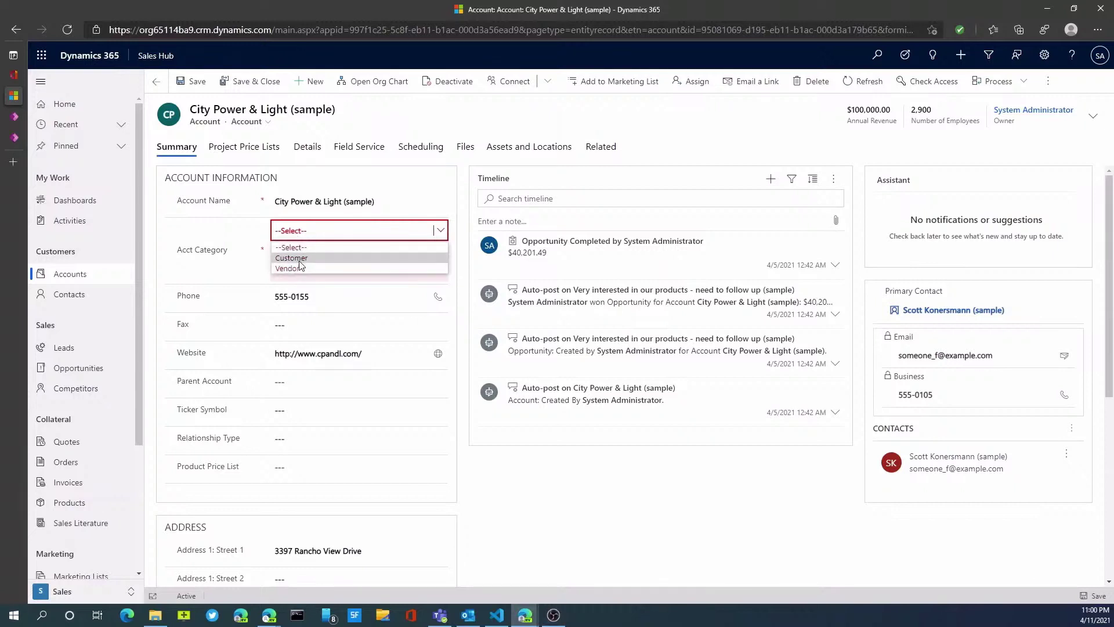
click(298, 267)
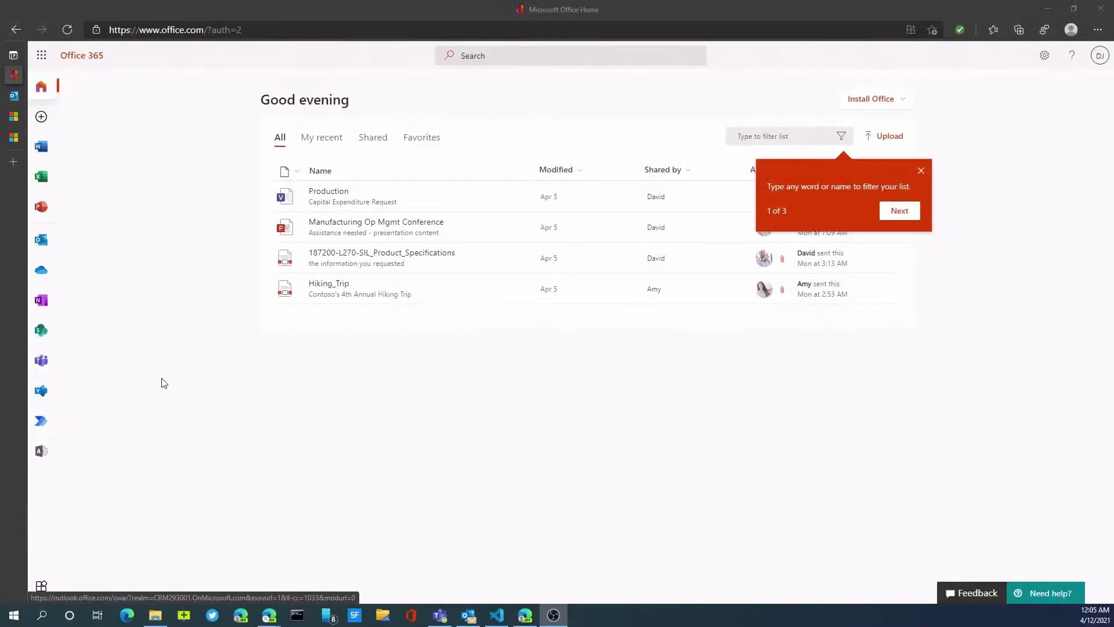
Launch Power Automate, finish its welcome screen, and browse the home page.
click(41, 422)
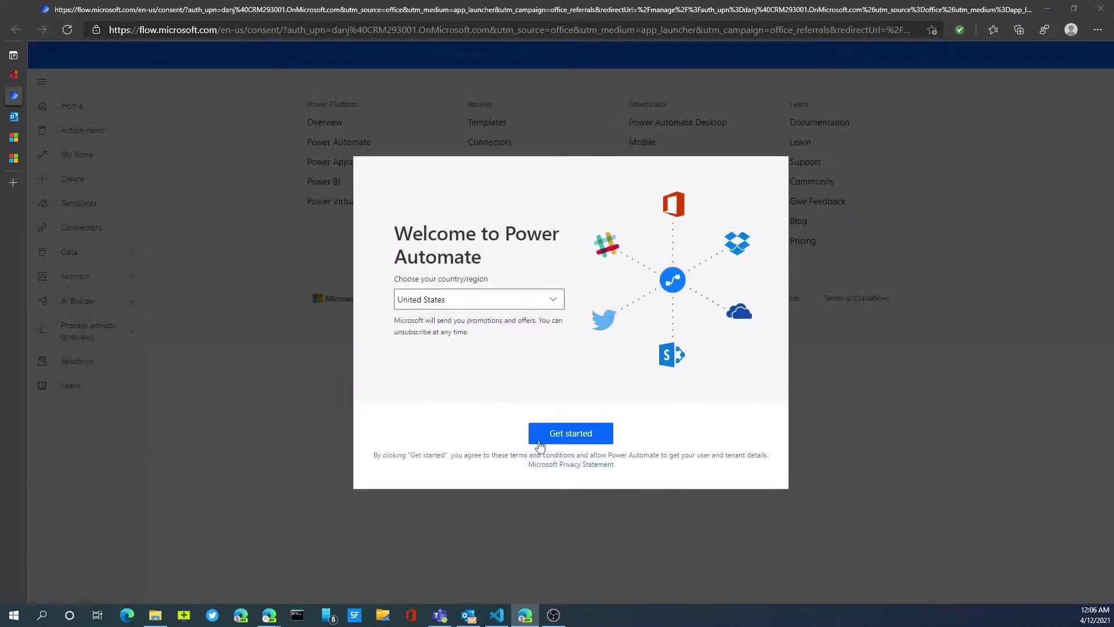
click(564, 437)
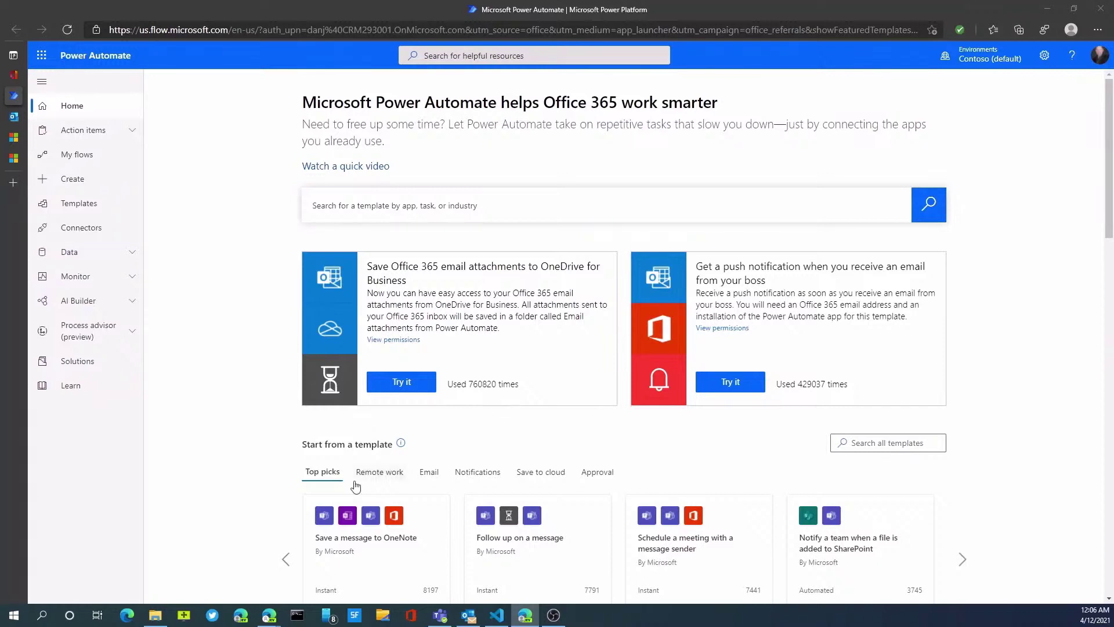
scroll(336, 489, down, 3)
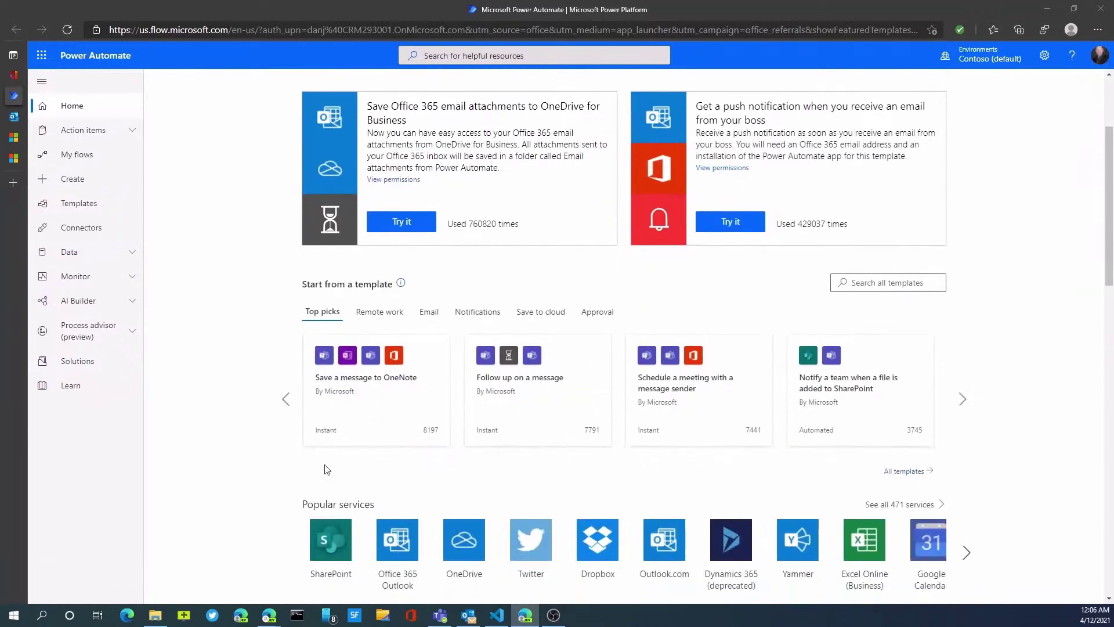
scroll(336, 432, down, 1)
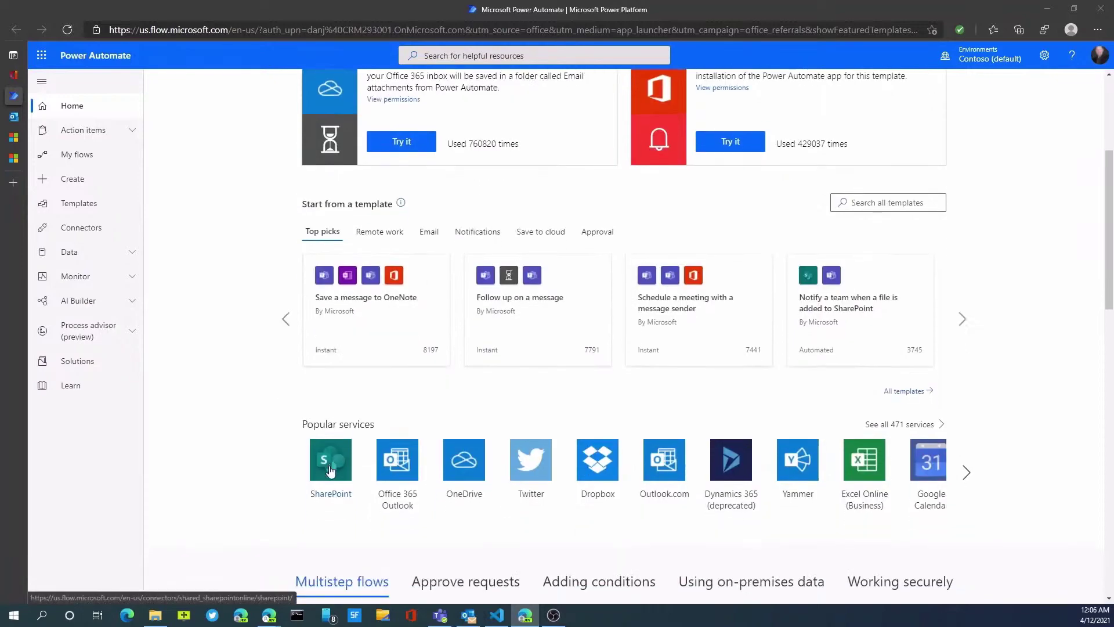
scroll(329, 471, down, 1)
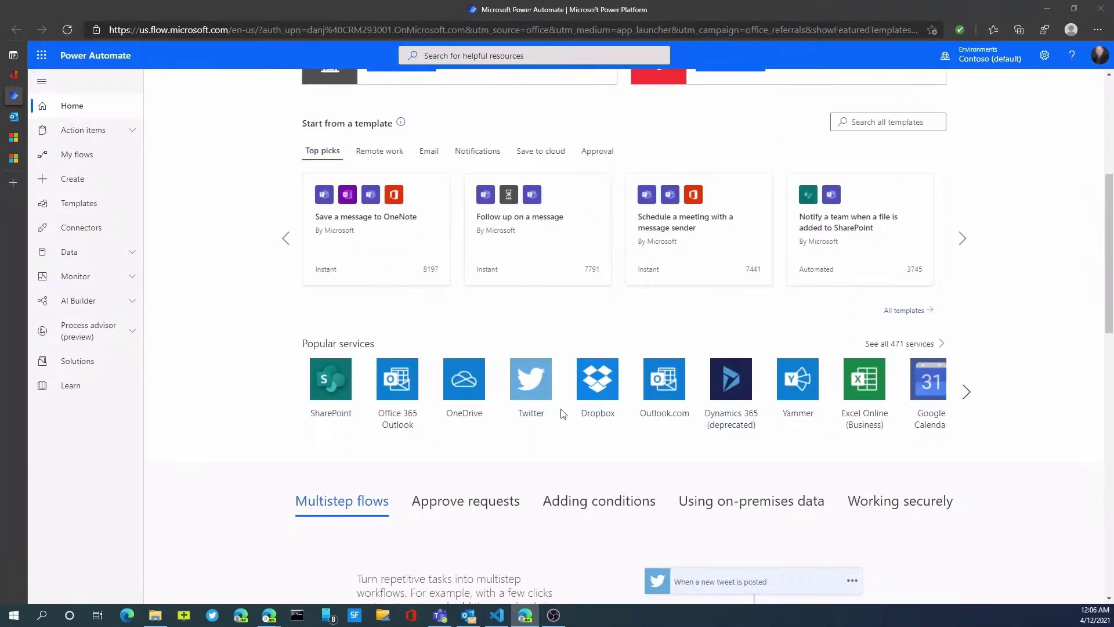
scroll(553, 453, up, 3)
scroll(447, 368, up, 3)
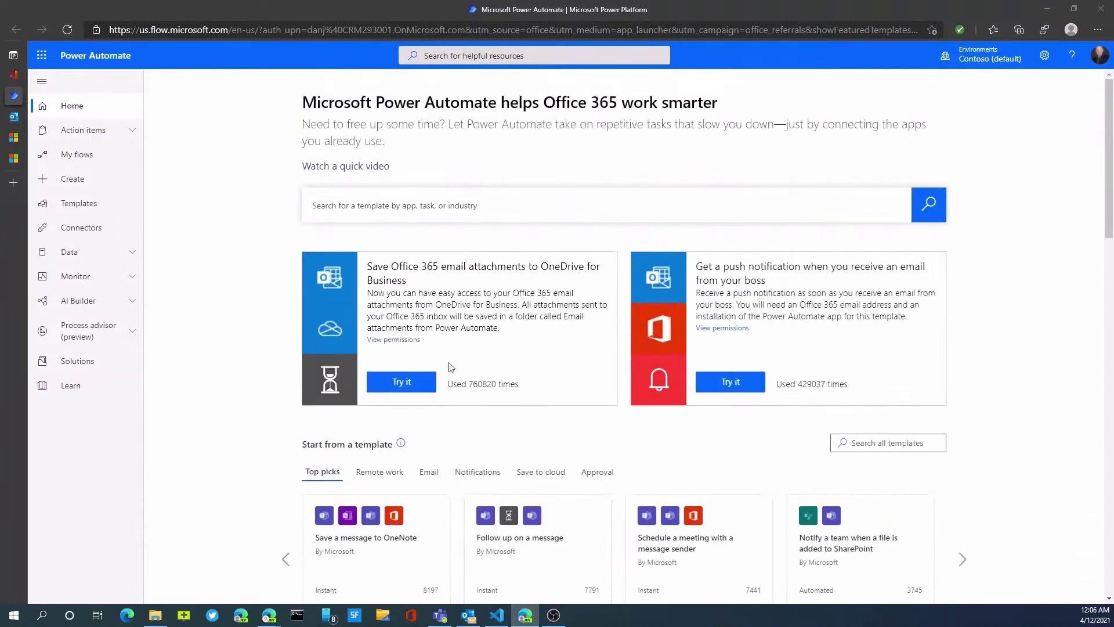
scroll(443, 487, down, 6)
scroll(503, 467, down, 2)
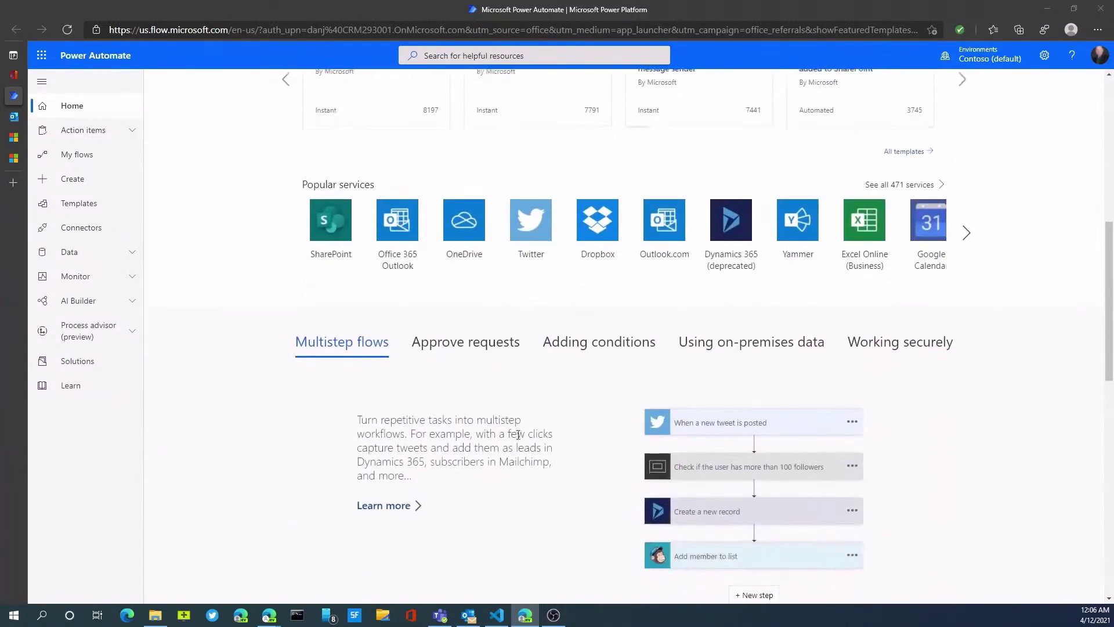
scroll(562, 470, down, 1)
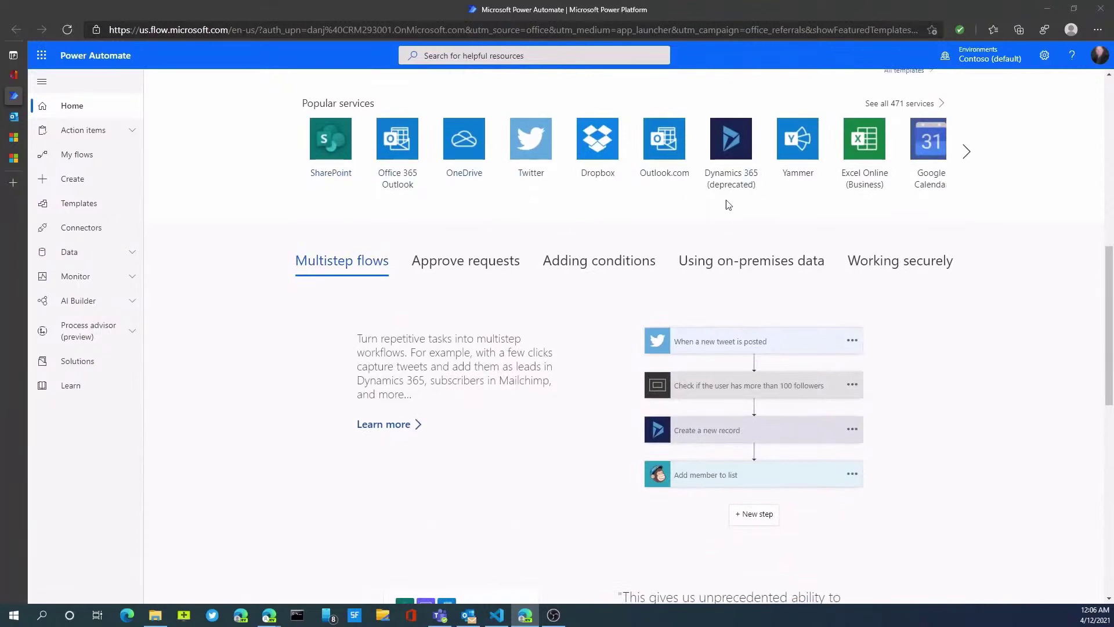
View the Approve requests overview and the featured flow templates.
click(477, 271)
scroll(520, 383, down, 4)
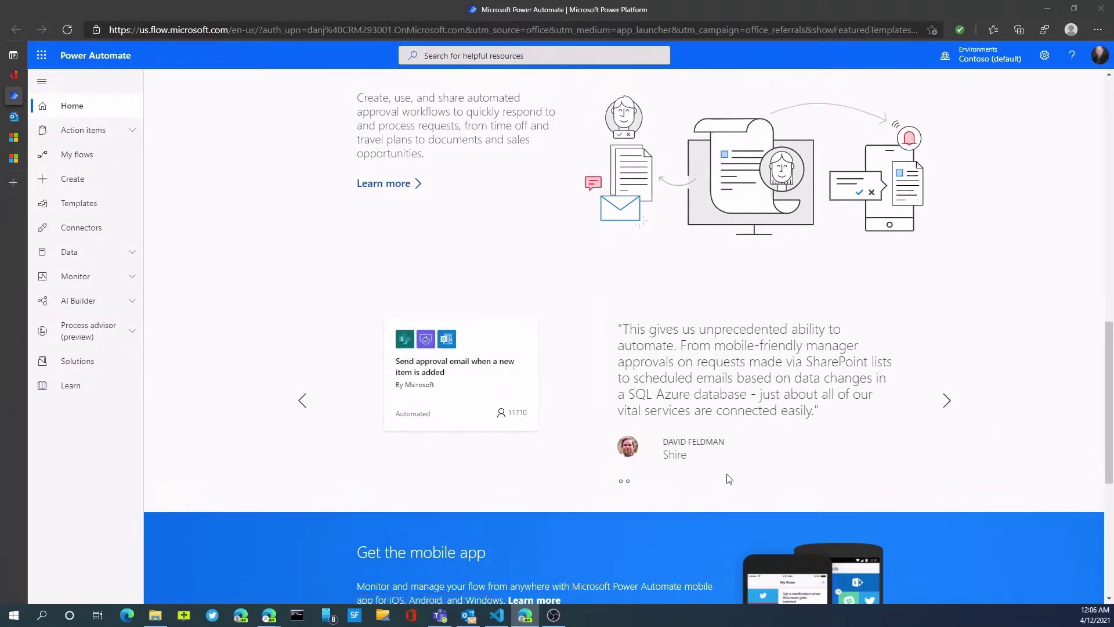
click(951, 408)
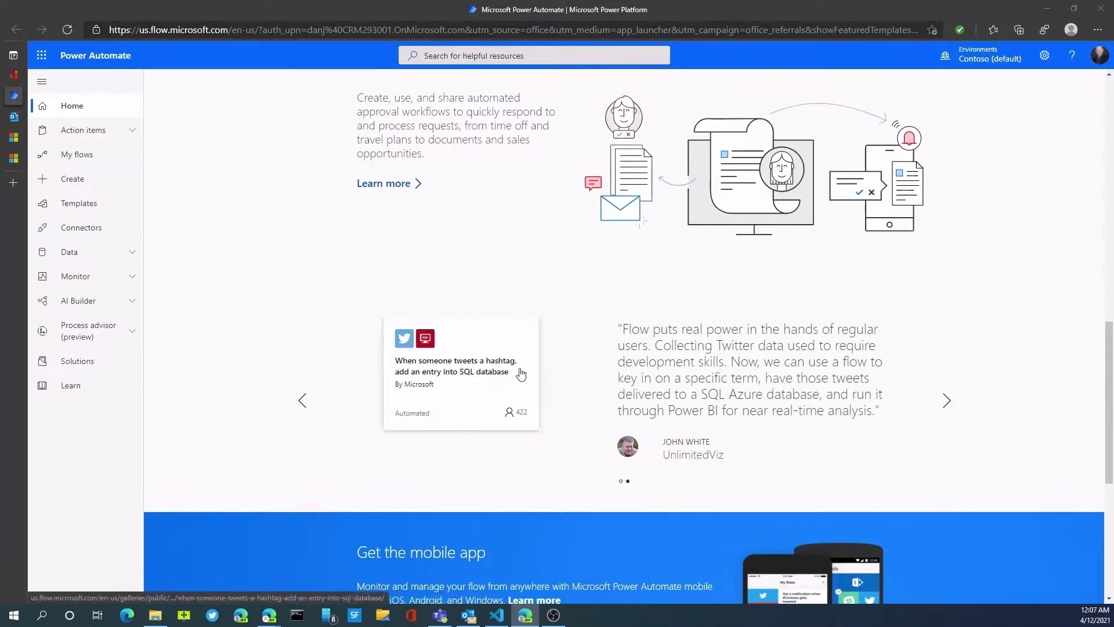
scroll(465, 409, up, 3)
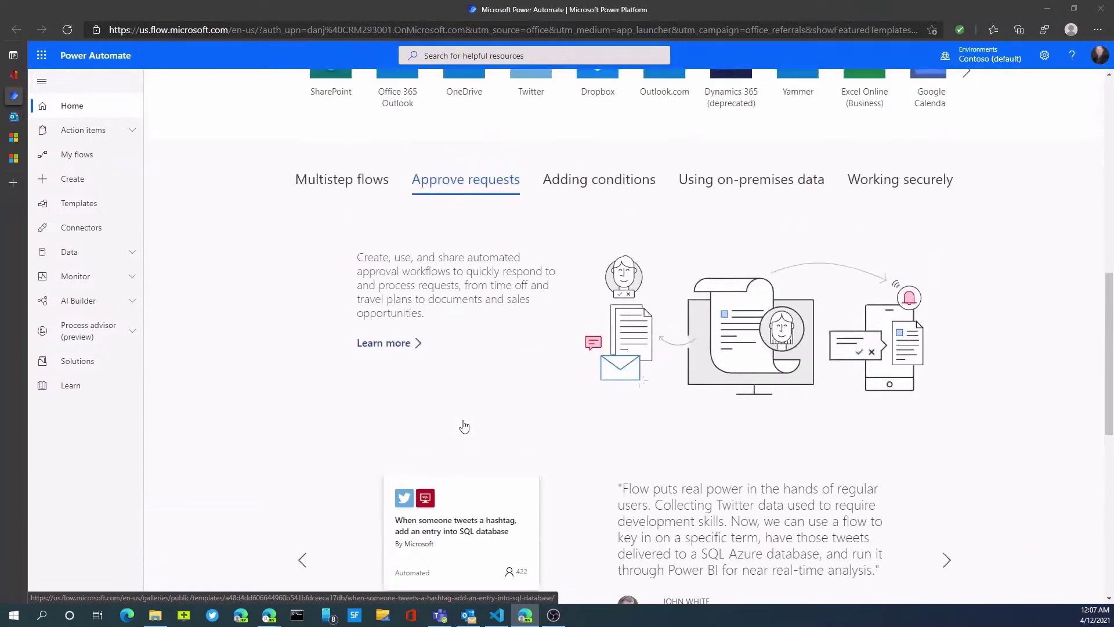
scroll(464, 427, up, 7)
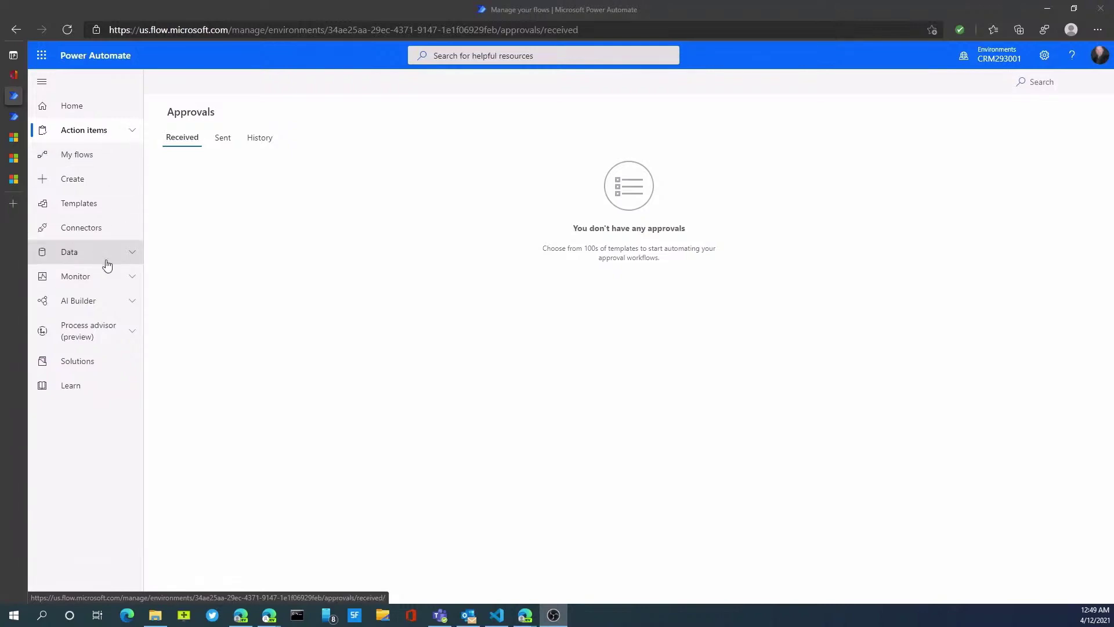
Go to Power Automate's Create page.
click(77, 191)
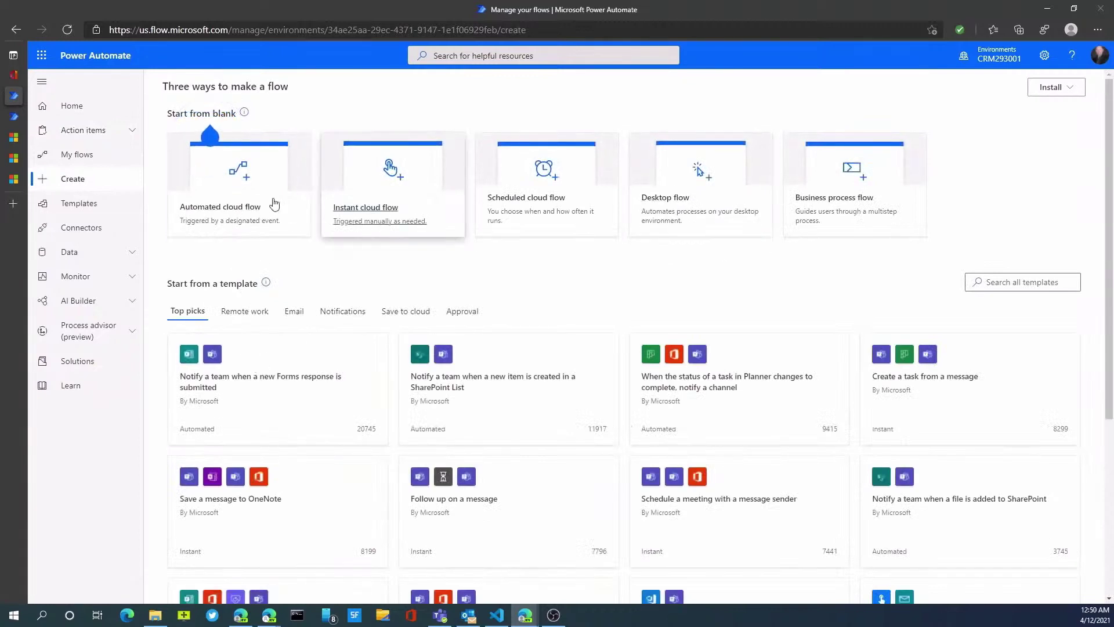
Create an automated flow 'credit approval' triggered by Common Data Service 'When a record is created'.
click(208, 229)
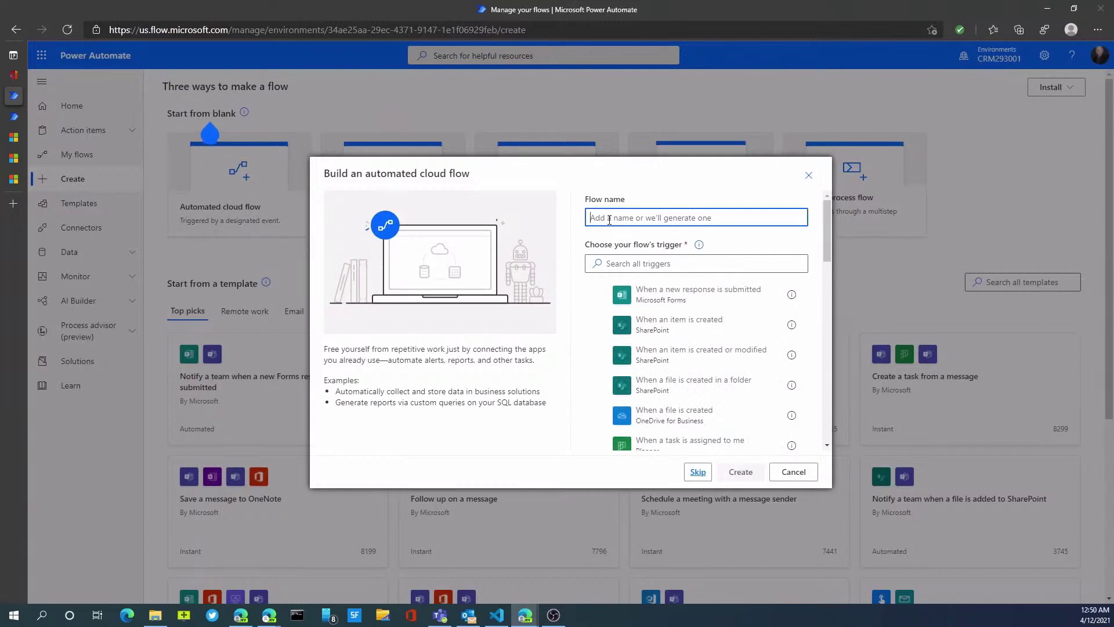
text(credit)
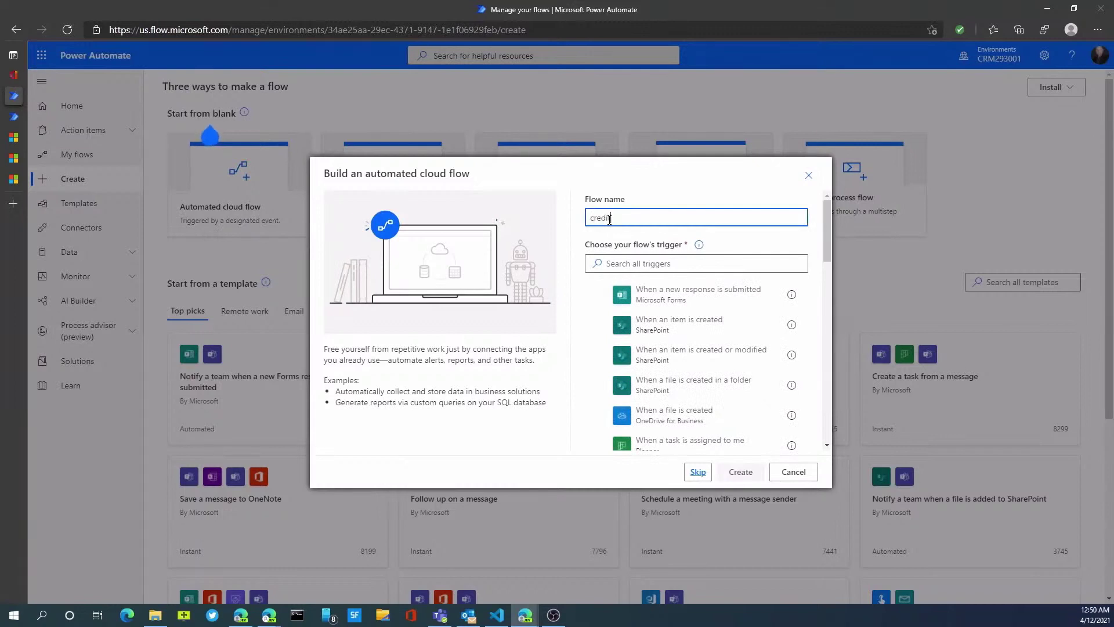
text( approval)
click(645, 265)
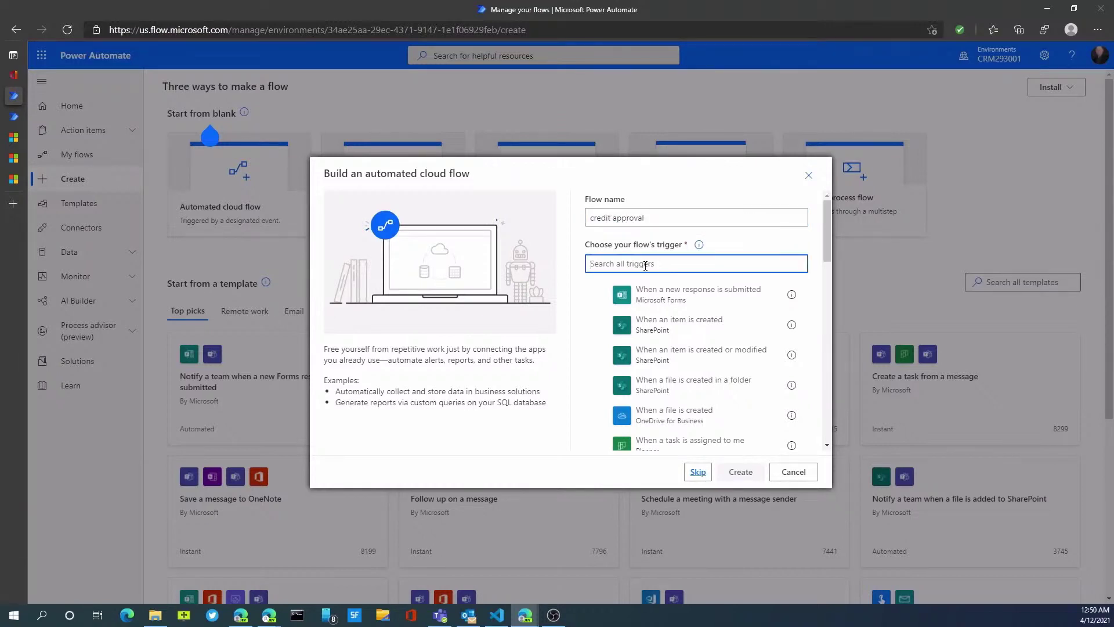
text(com)
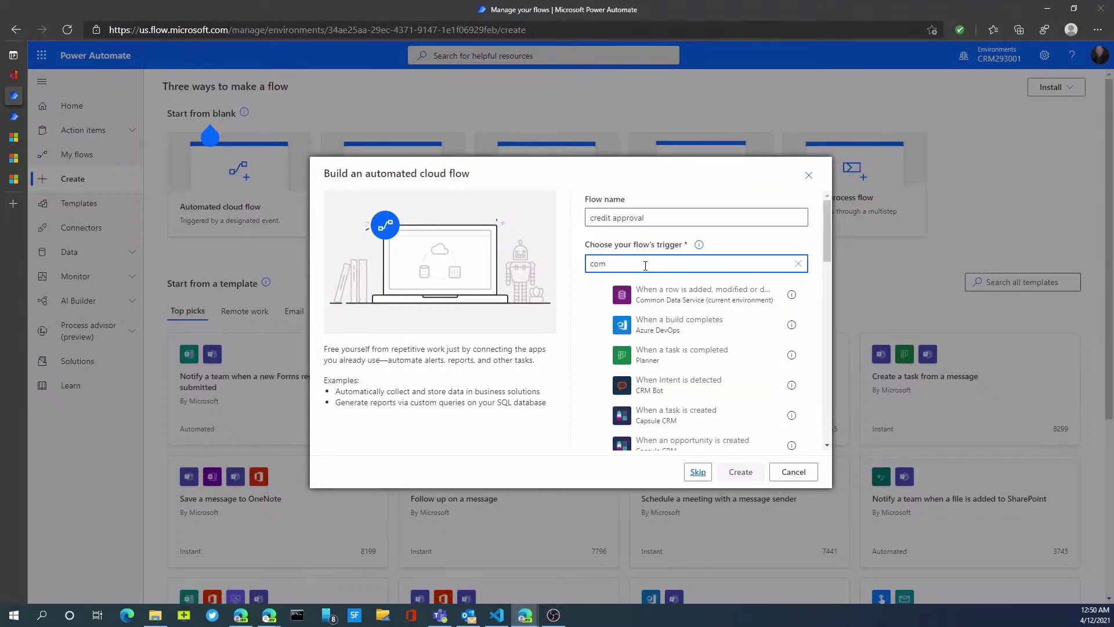
text(mon)
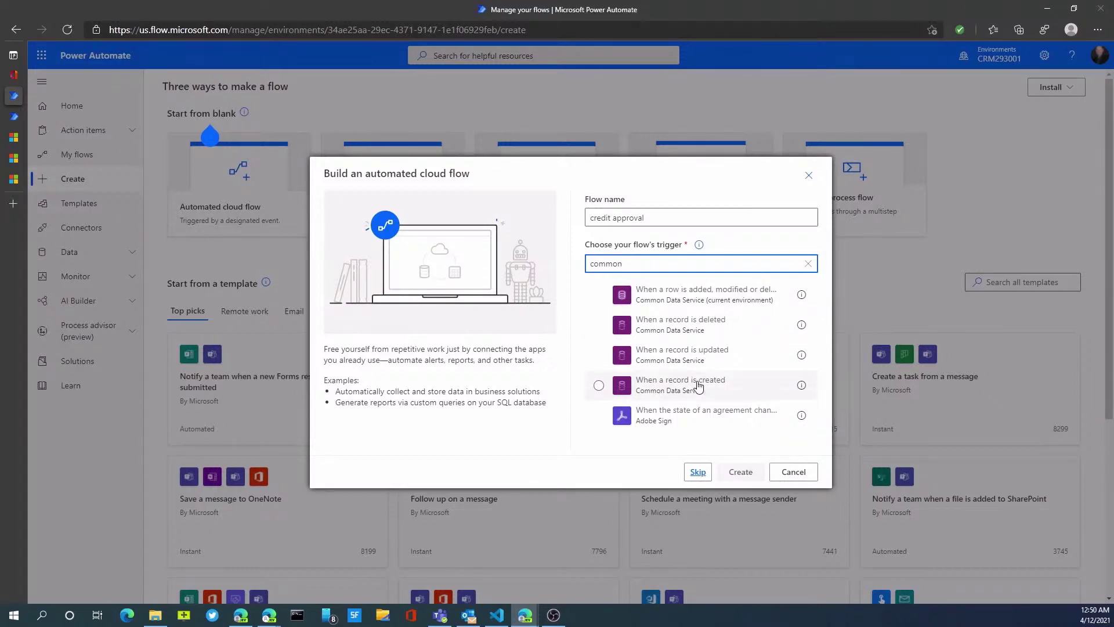
click(698, 385)
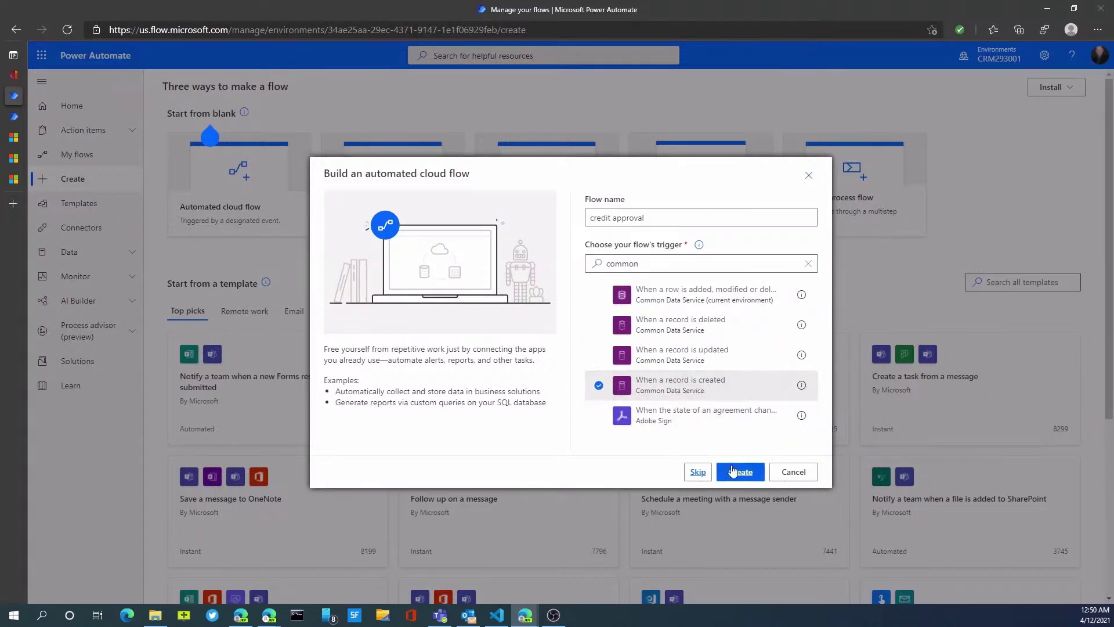
click(732, 473)
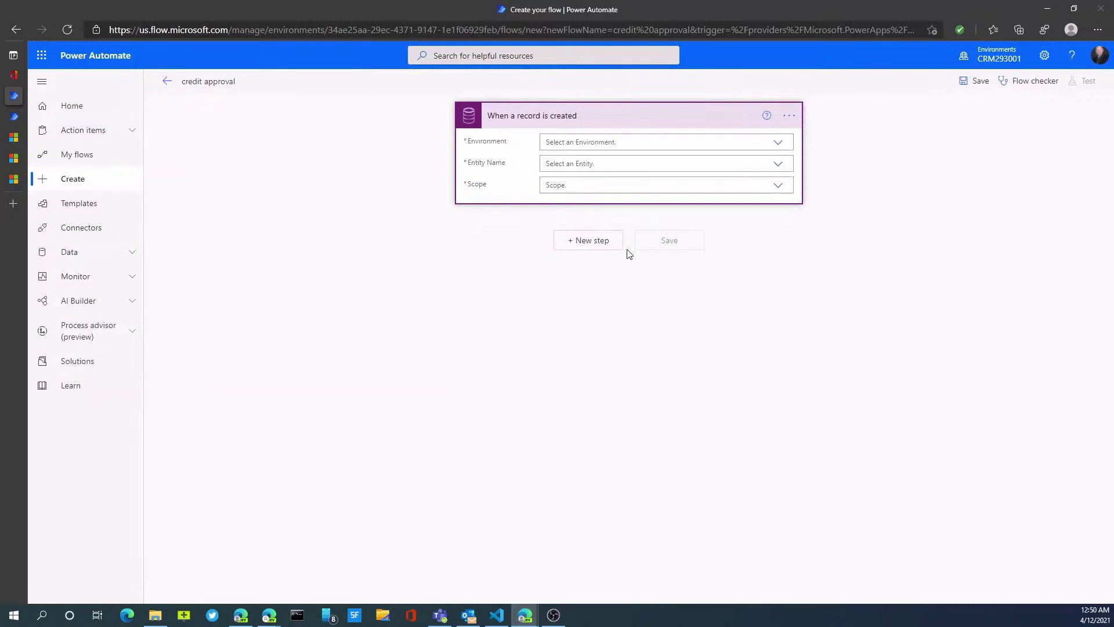
Set the trigger to the current environment, Accounts entity and Organization scope, then add a step.
click(778, 143)
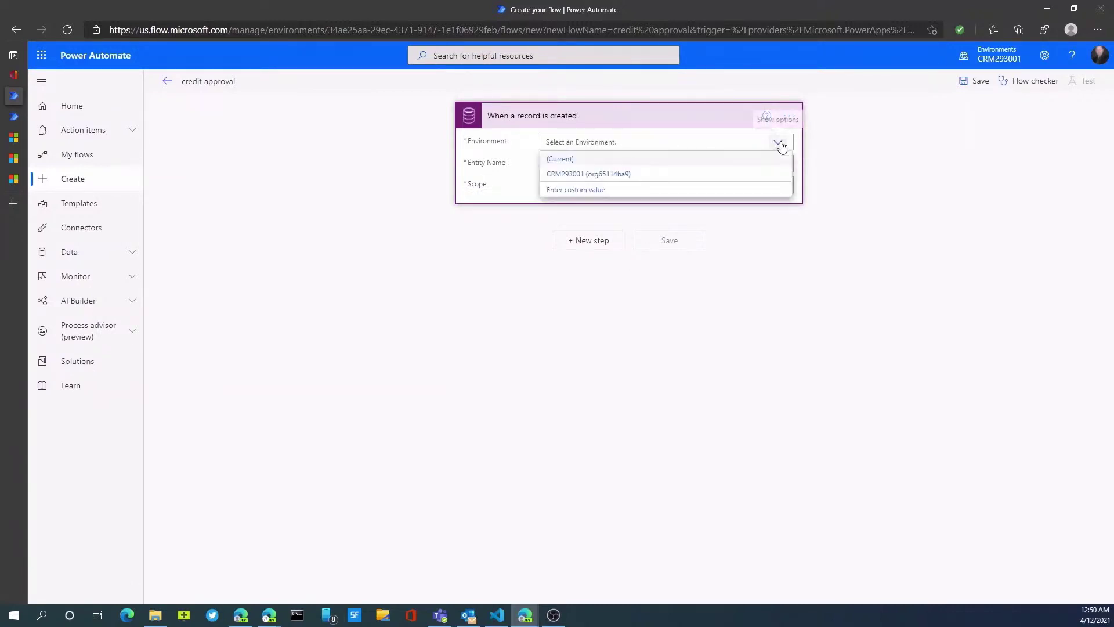
click(592, 161)
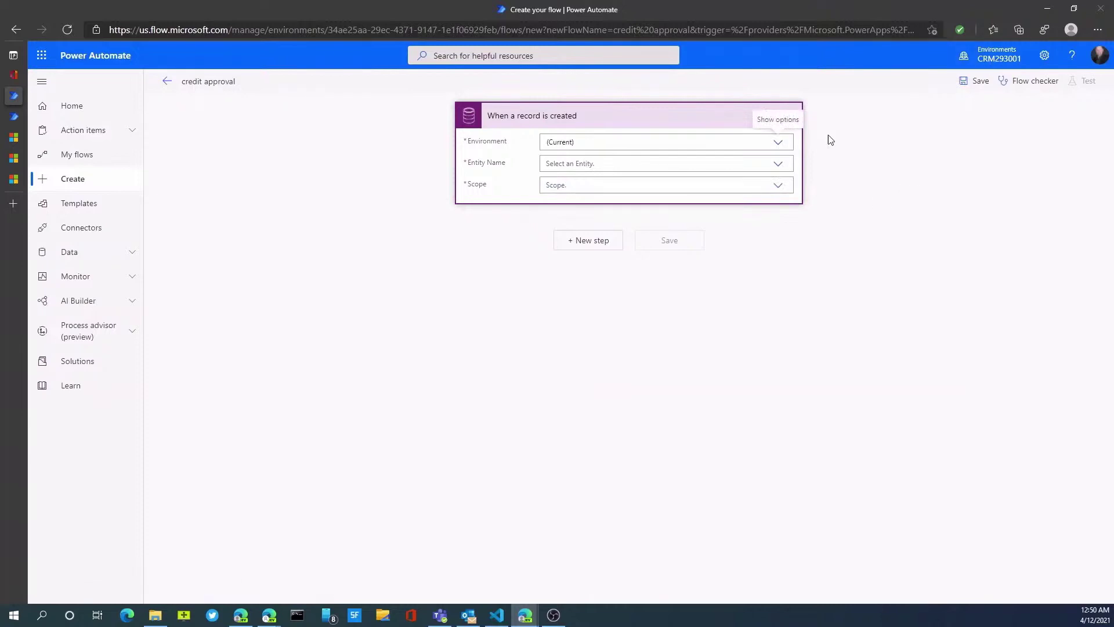
click(780, 164)
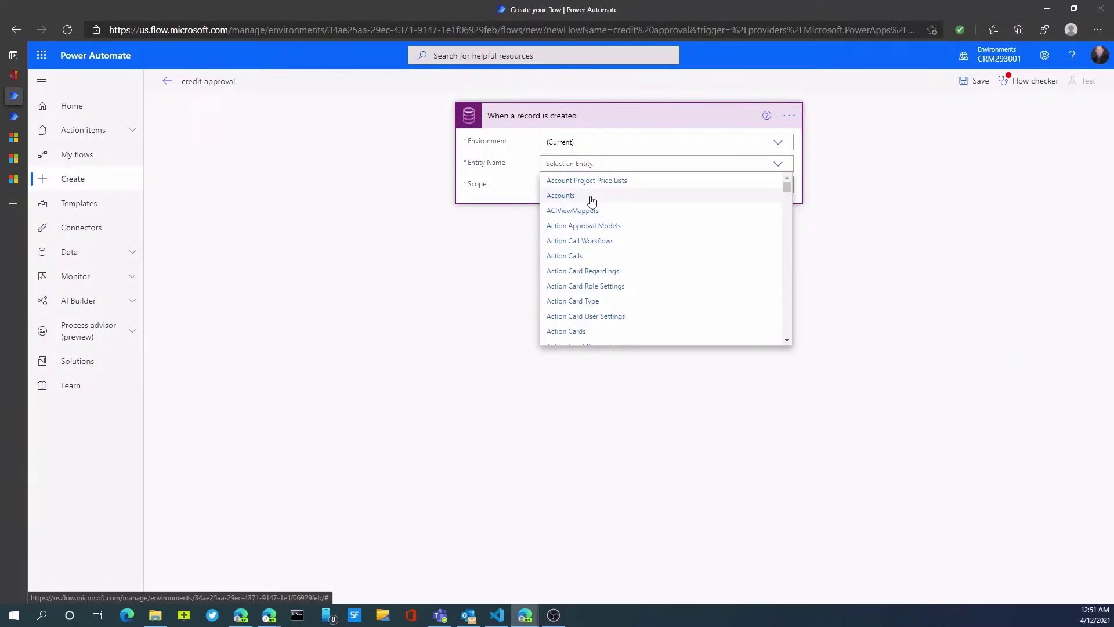
click(592, 201)
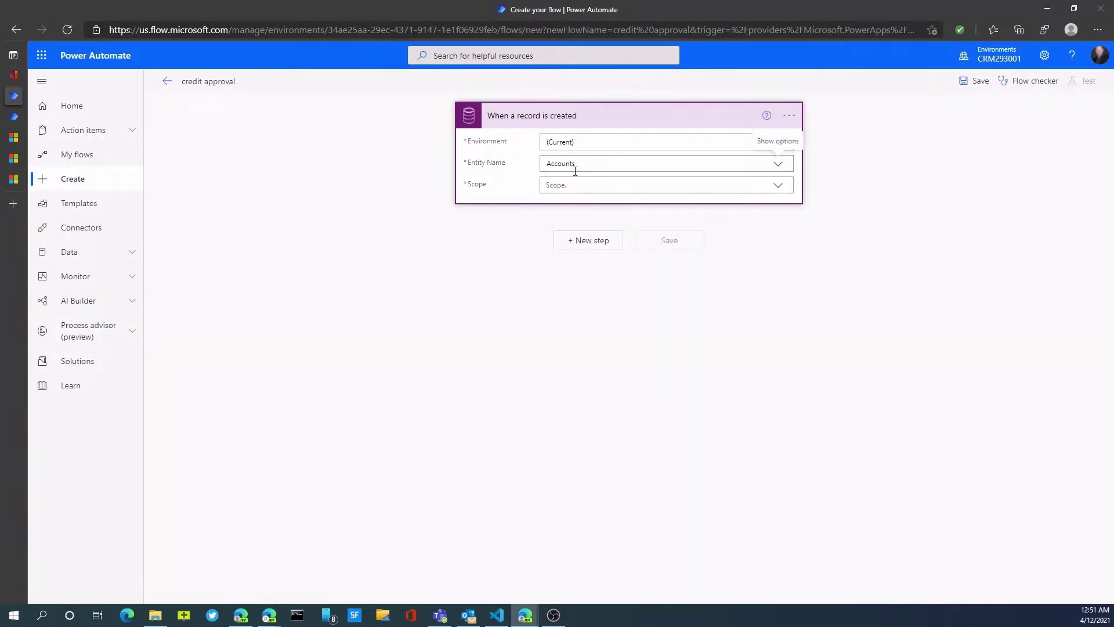
click(782, 185)
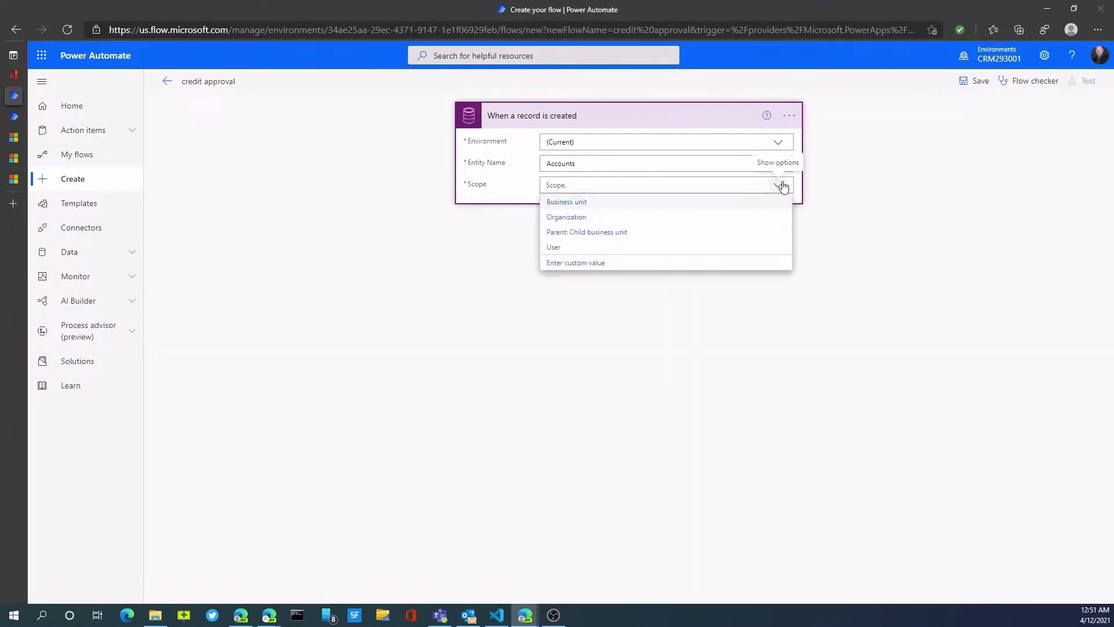
click(585, 218)
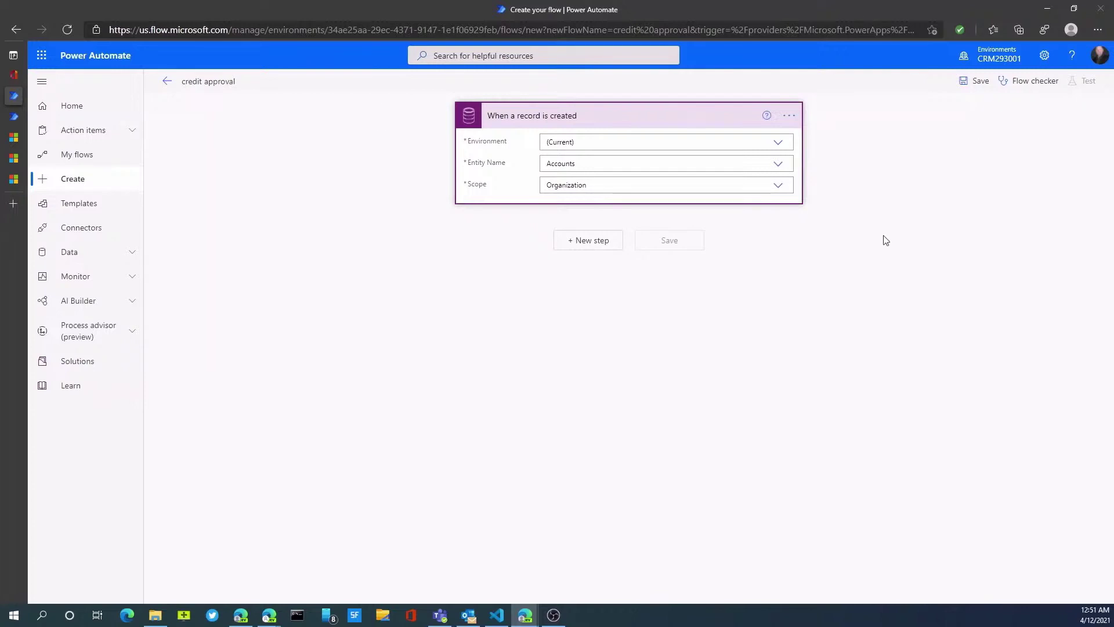
click(588, 248)
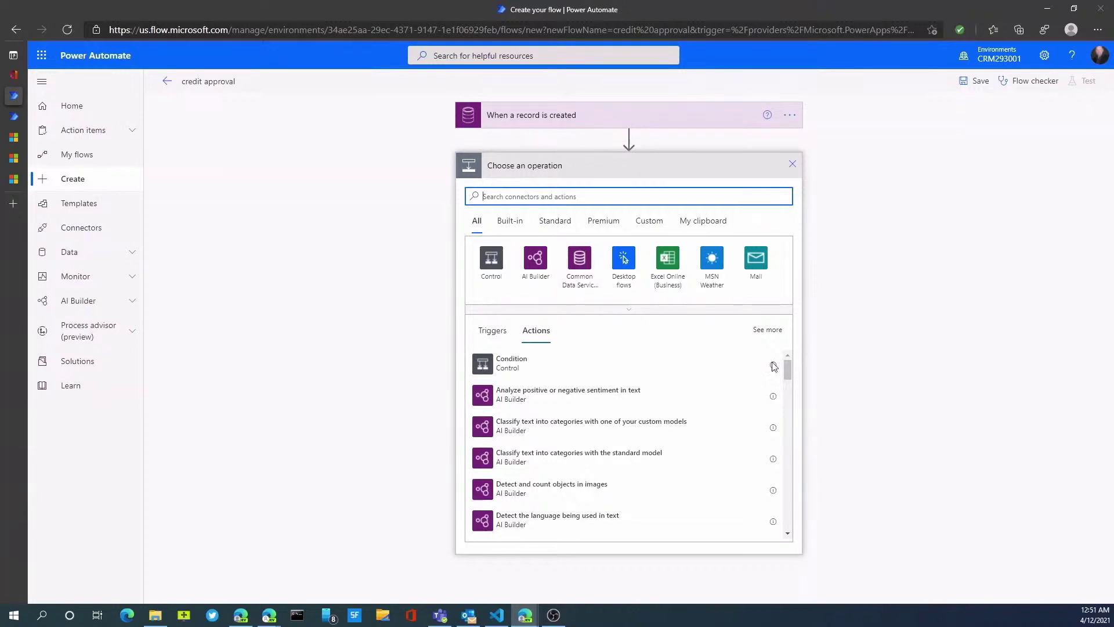
Search 'appr' and add the Approvals connector's 'Start and wait for an approval' action after the trigger.
mouse_move(785, 369)
mouse_down()
mouse_move(786, 382)
mouse_move(787, 364)
mouse_up()
text(appr)
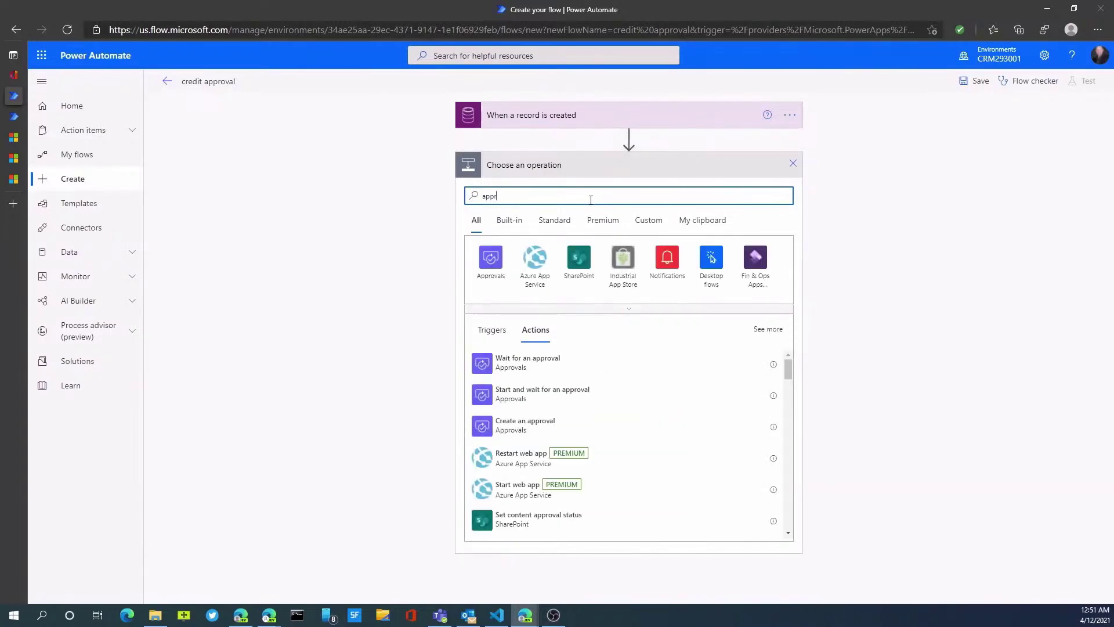
click(489, 278)
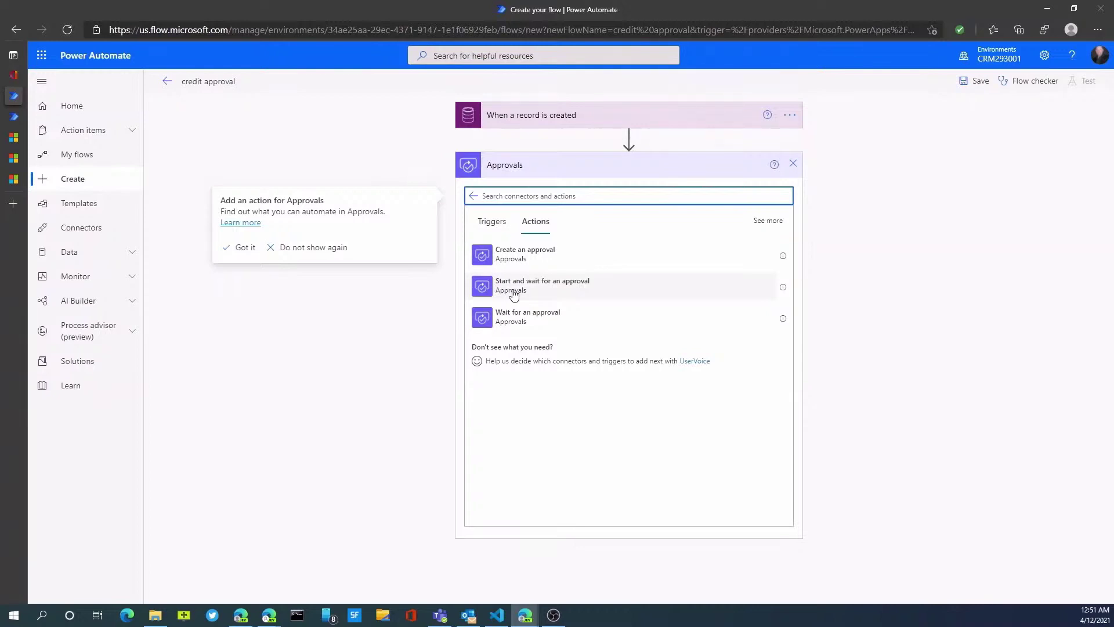
click(514, 294)
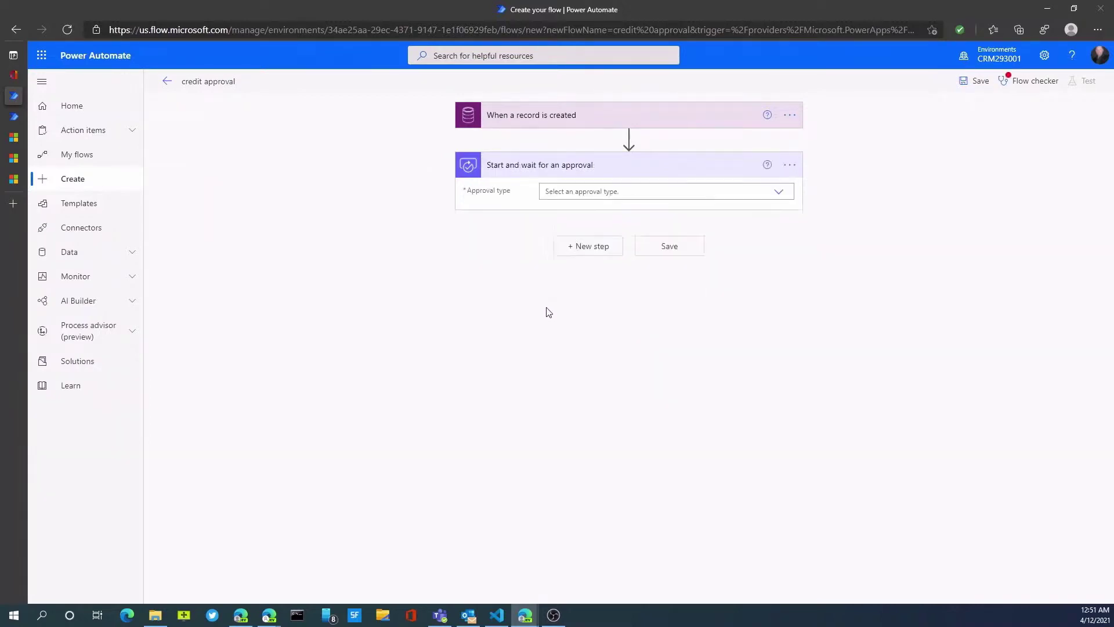
Set the approval to Approve/Reject - First to respond, titled 'credit limit approval', assigned to the suggested approver.
click(605, 193)
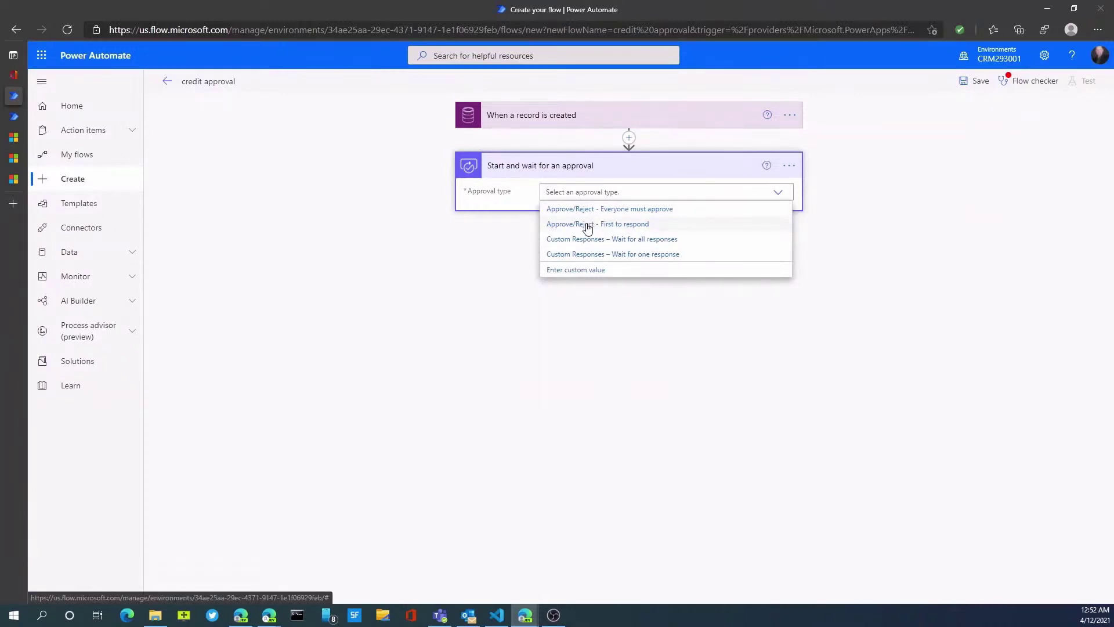
click(587, 227)
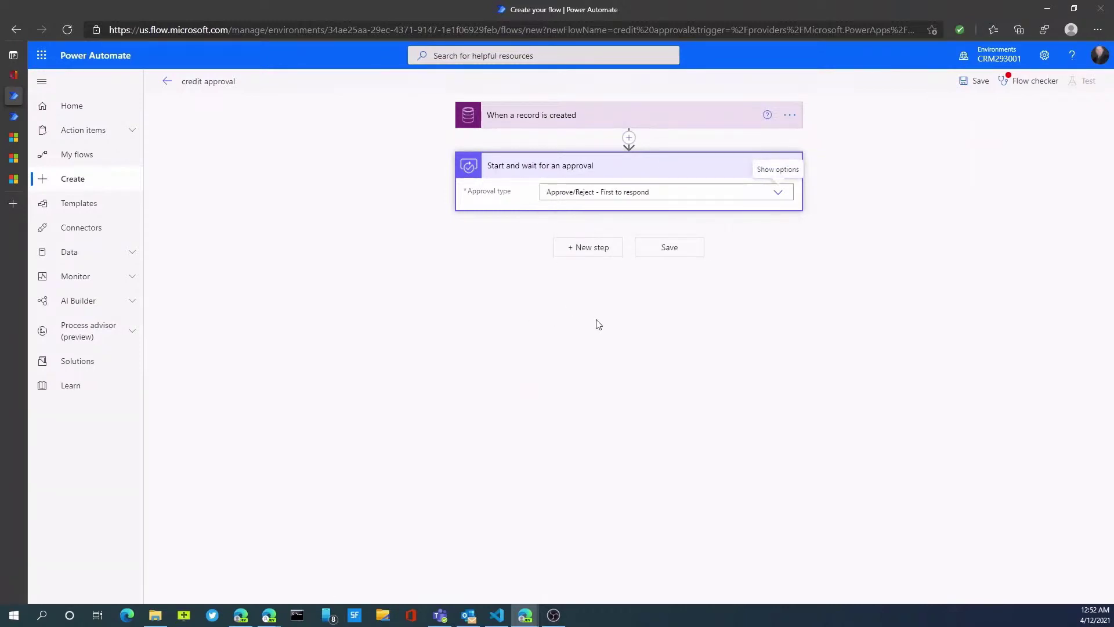
click(573, 216)
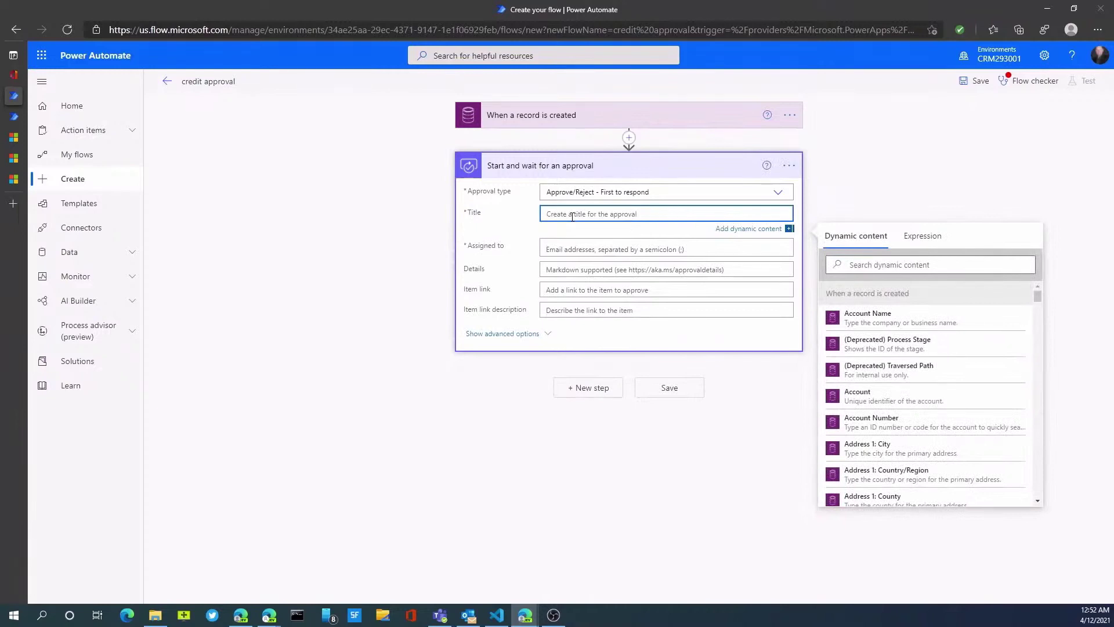
text(credit limit approval)
key(Tab)
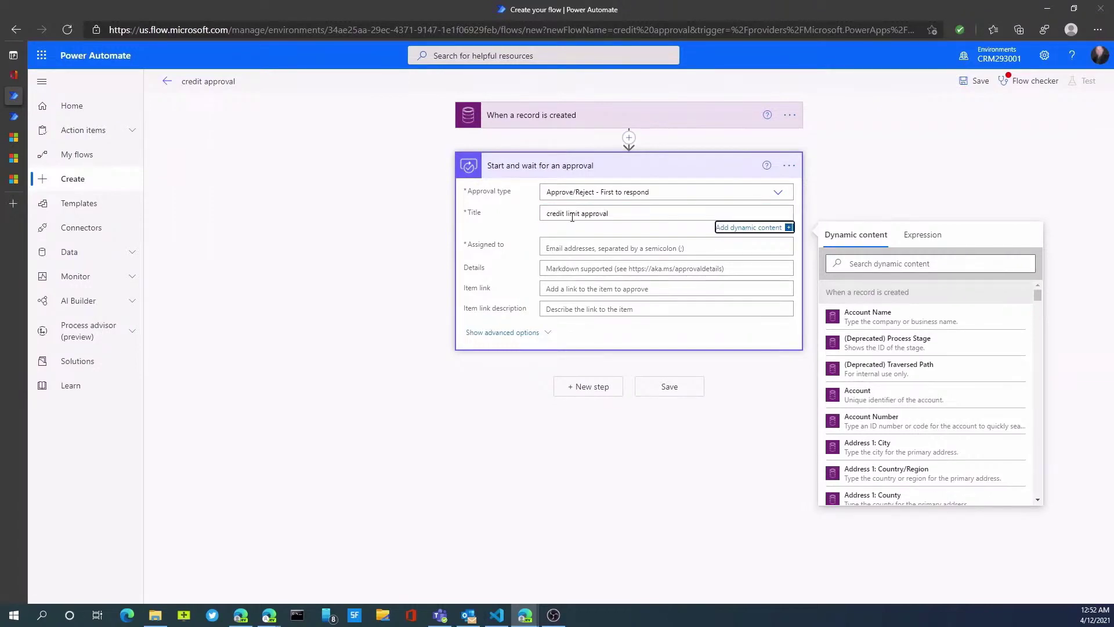
click(583, 249)
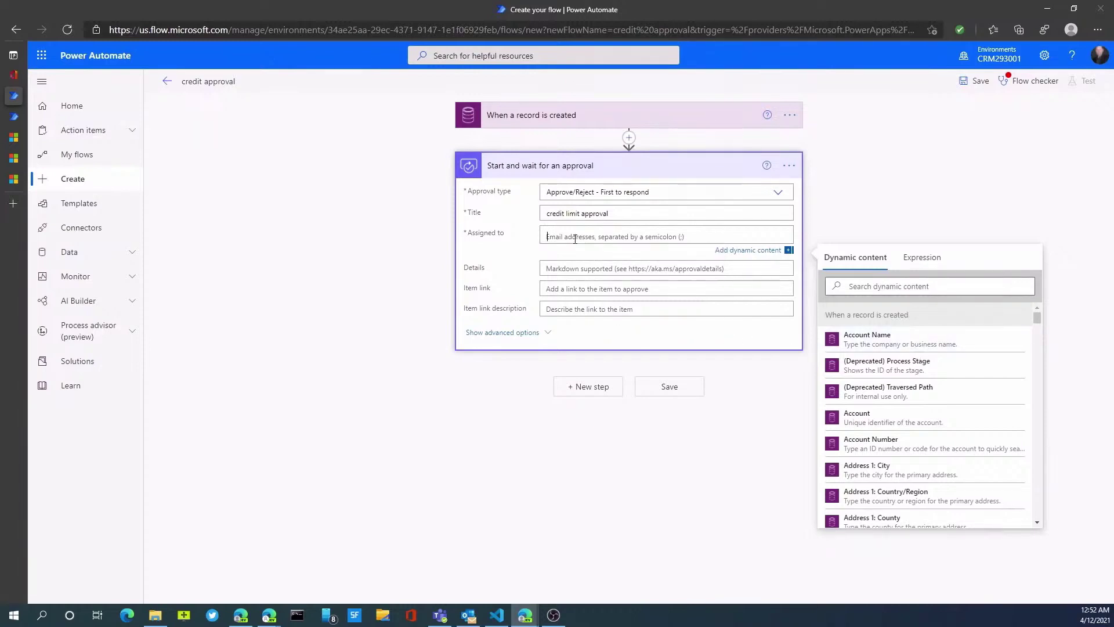
text(dan)
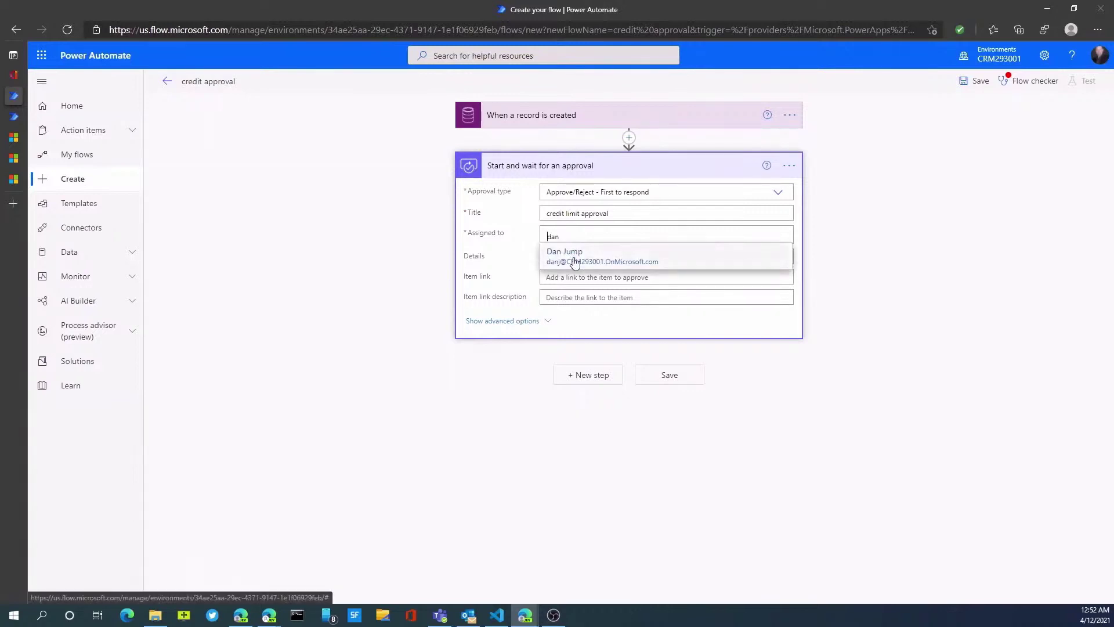
click(575, 258)
Write details '### Credit Approval' with the Account Name field and 'Credit limit:' plus the Credit Limit field.
click(556, 269)
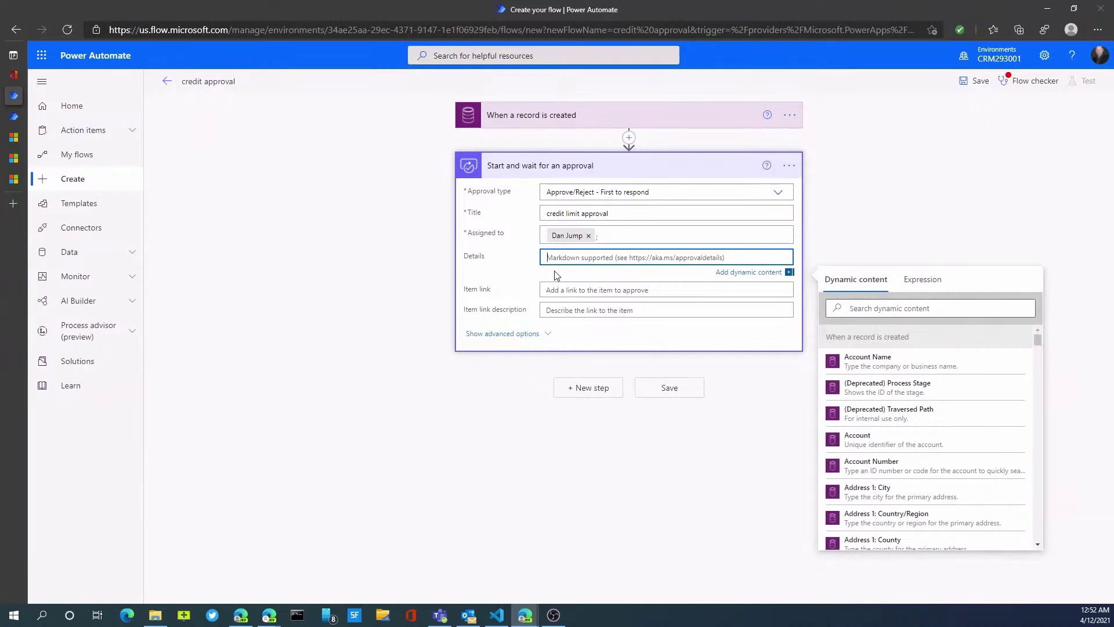
text(###)
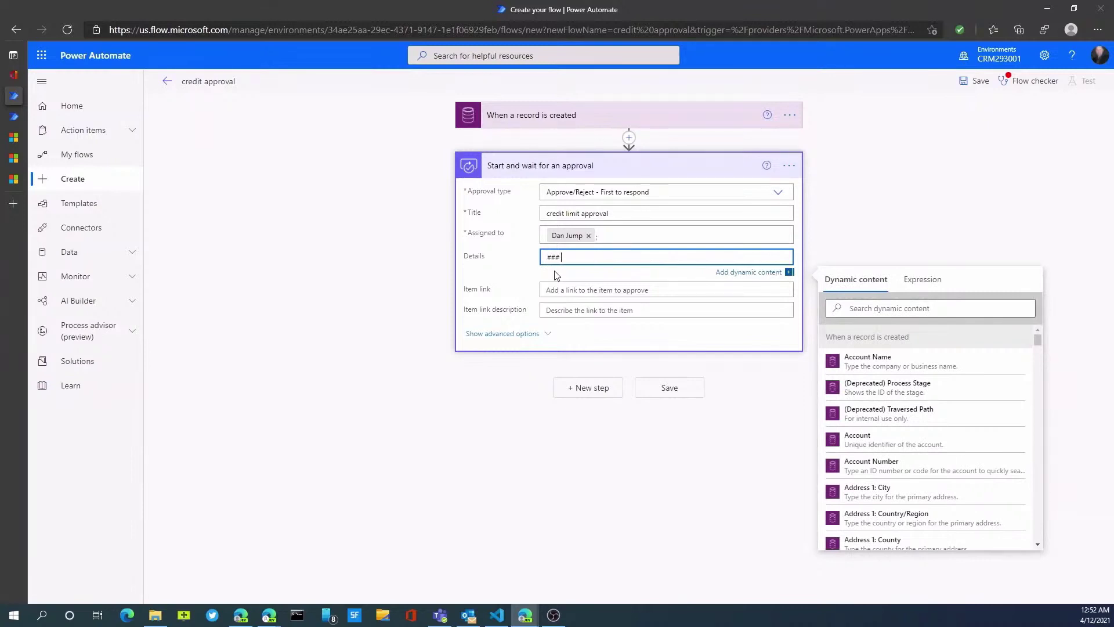
text( Credit Approval)
key(Return)
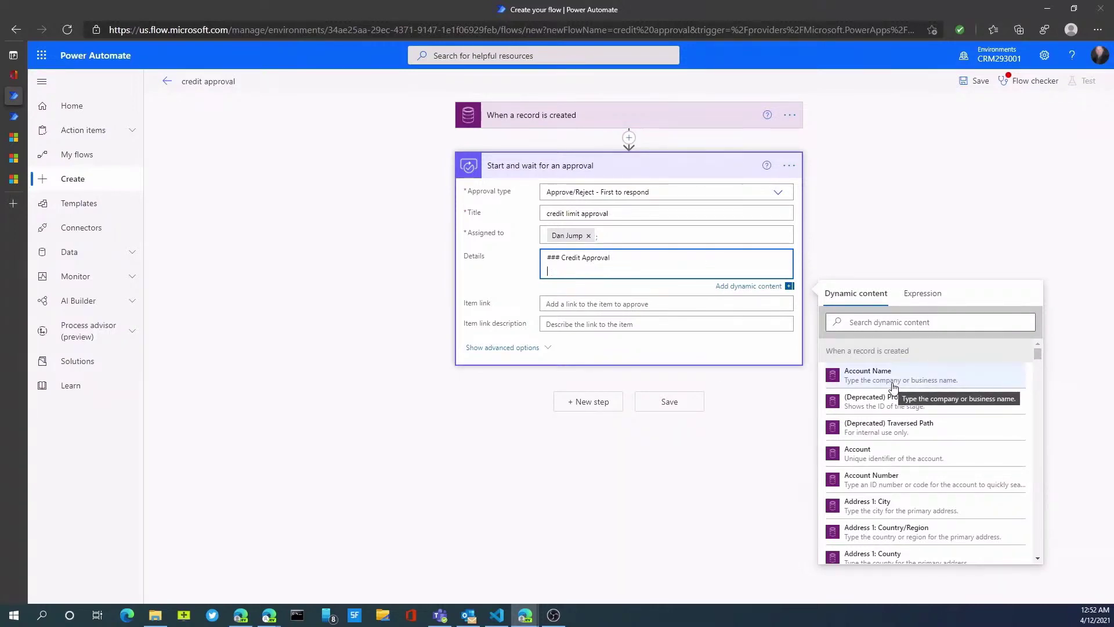
click(892, 387)
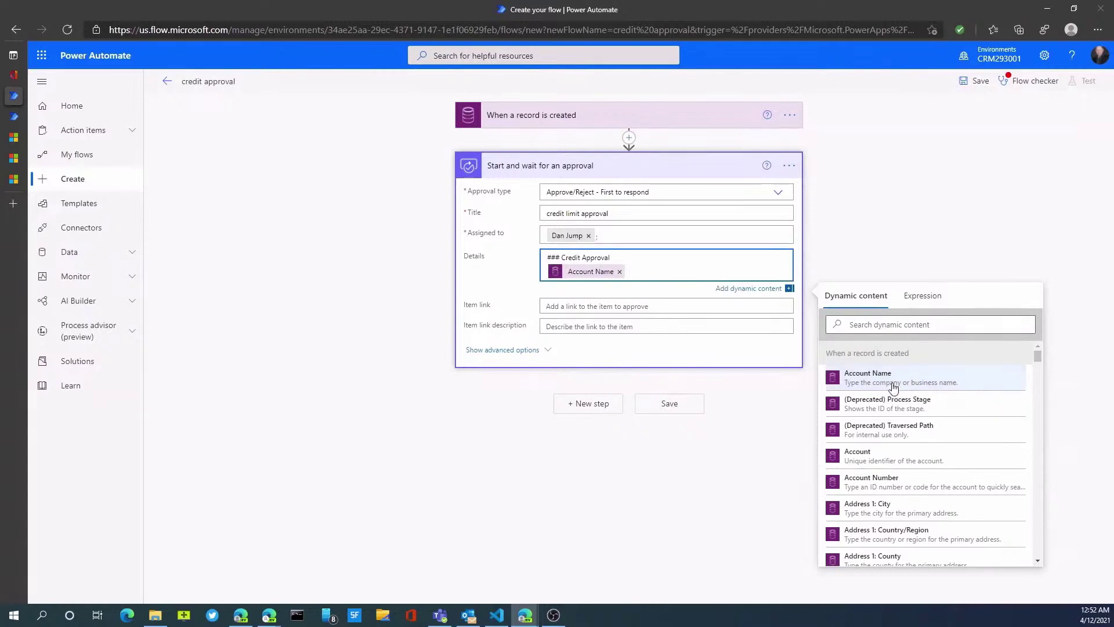
key(Return)
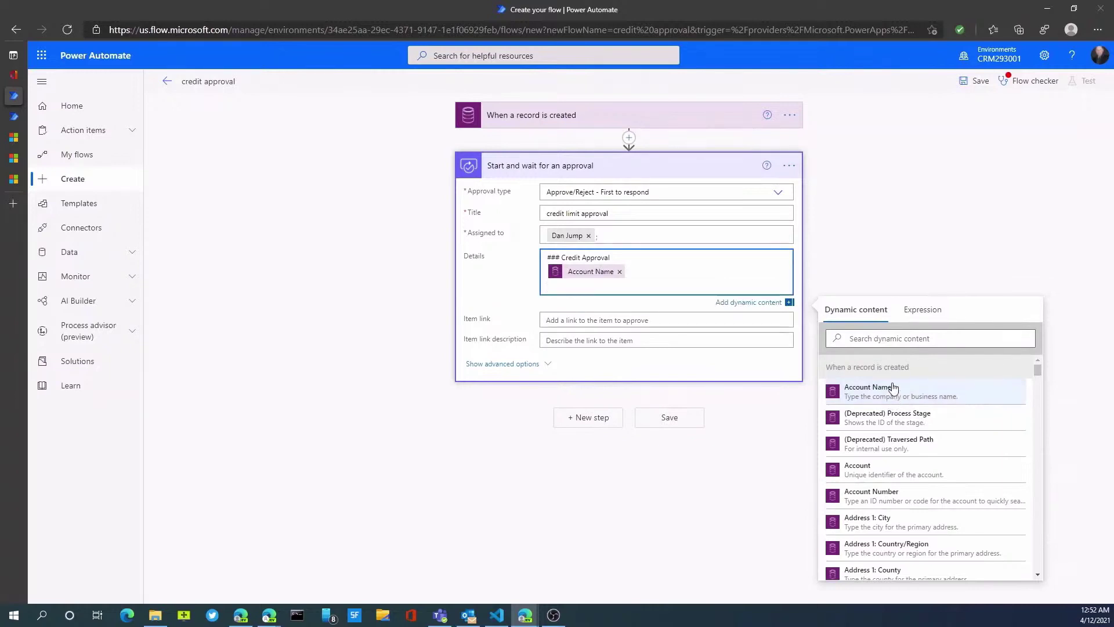
text(Credit limit:)
click(862, 337)
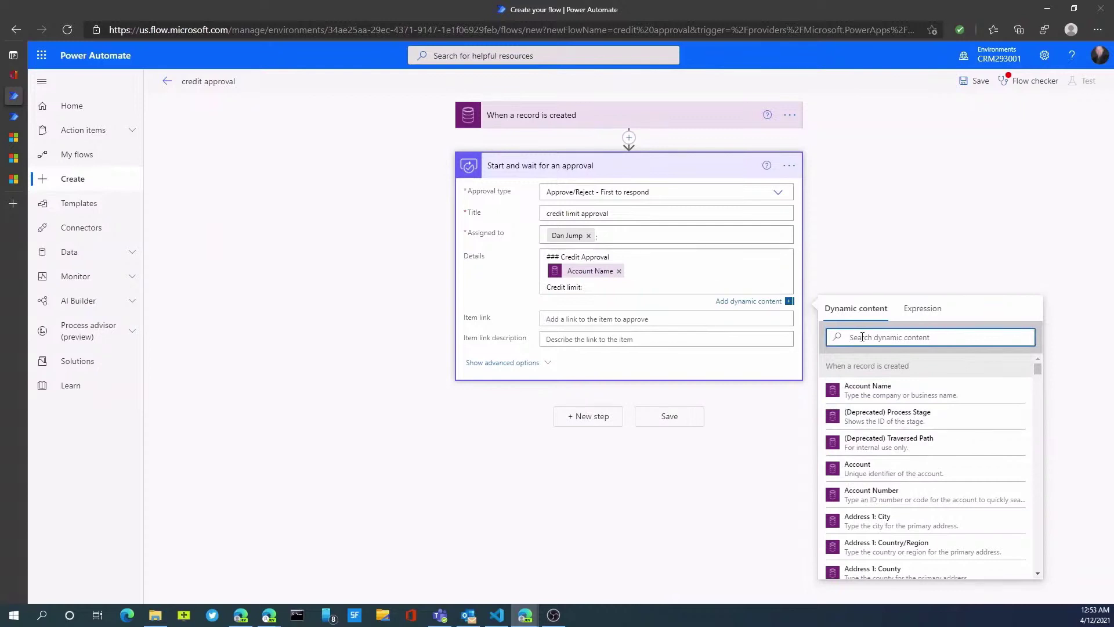
text(credit)
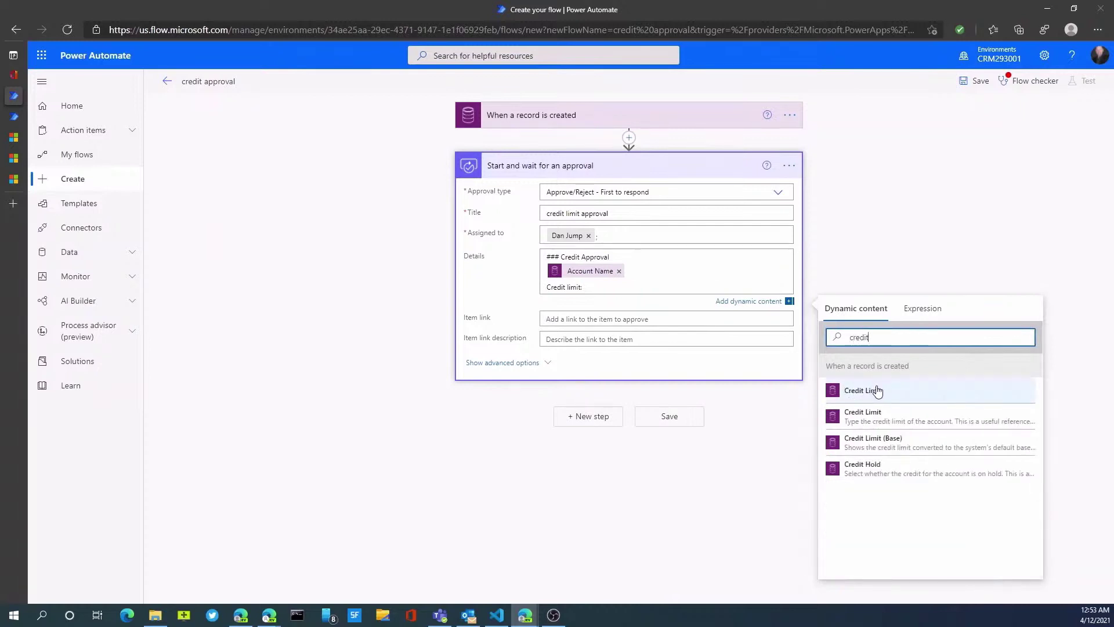
click(877, 393)
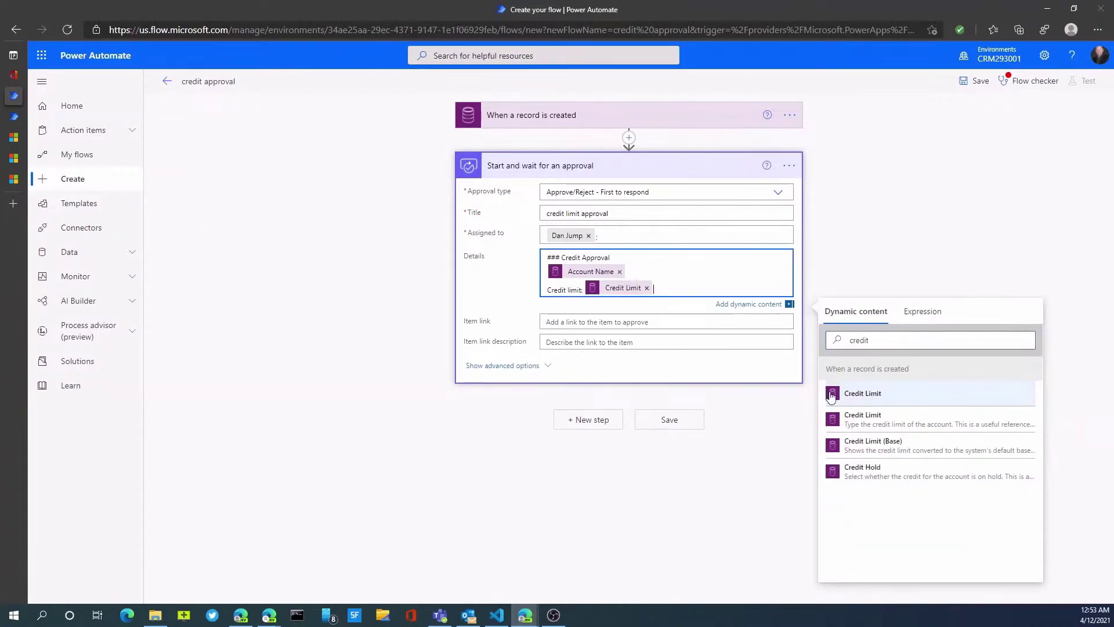
Show the approval's advanced options and select the requestor field.
click(567, 324)
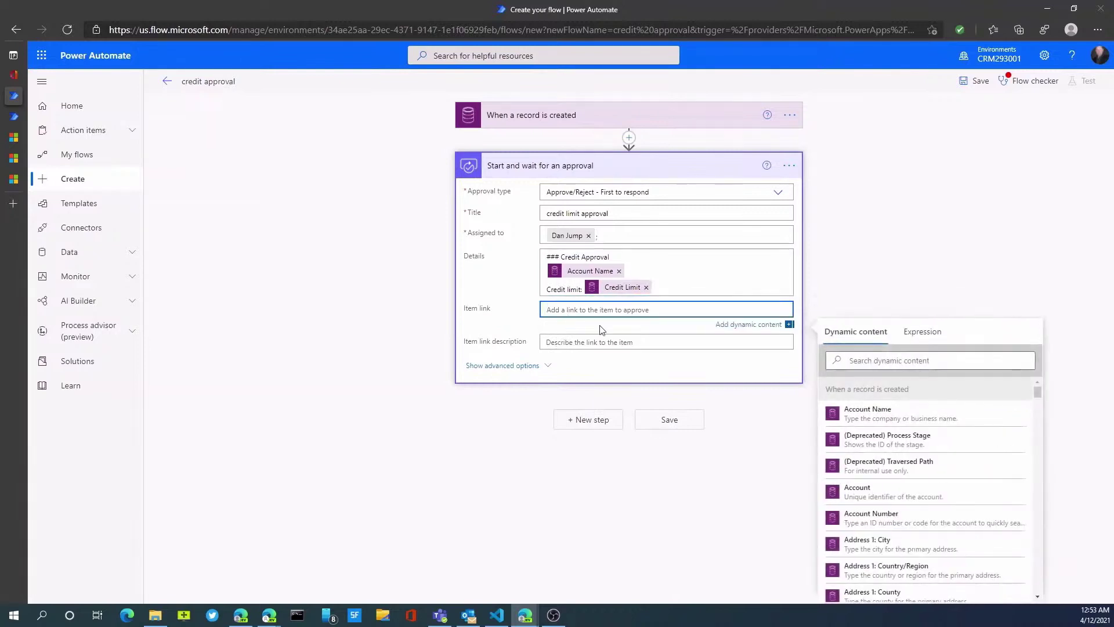
click(542, 367)
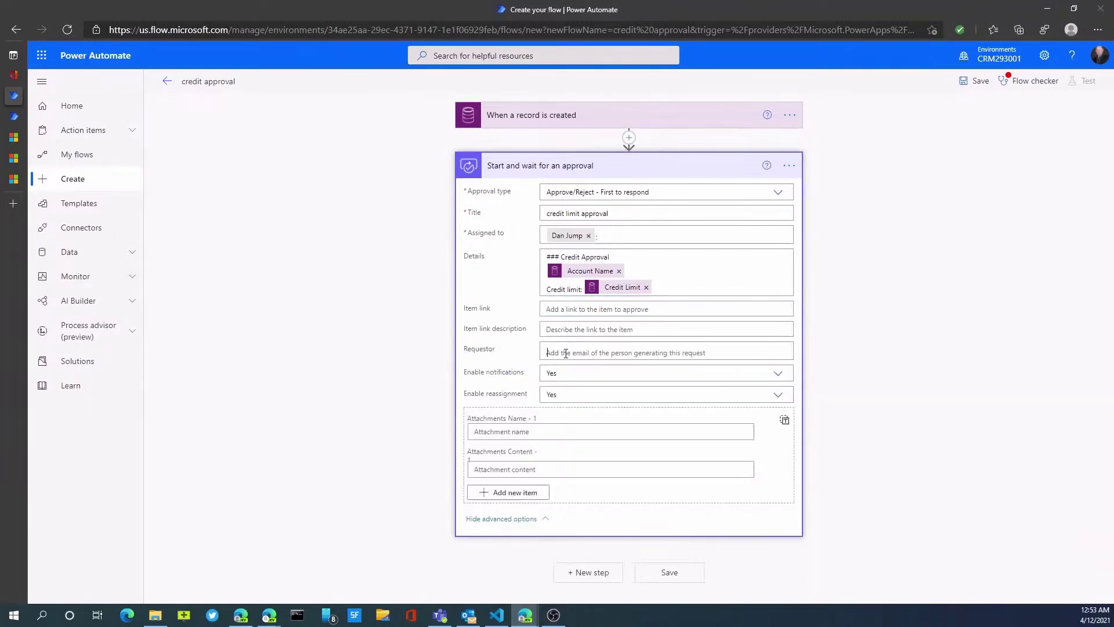
click(566, 353)
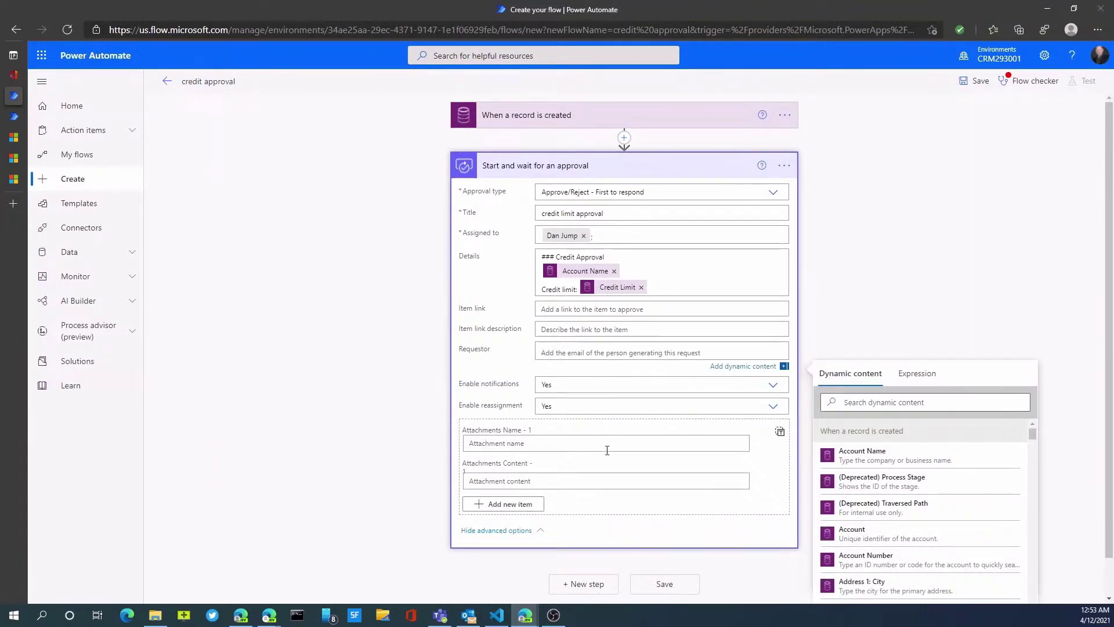
scroll(554, 513, down, 1)
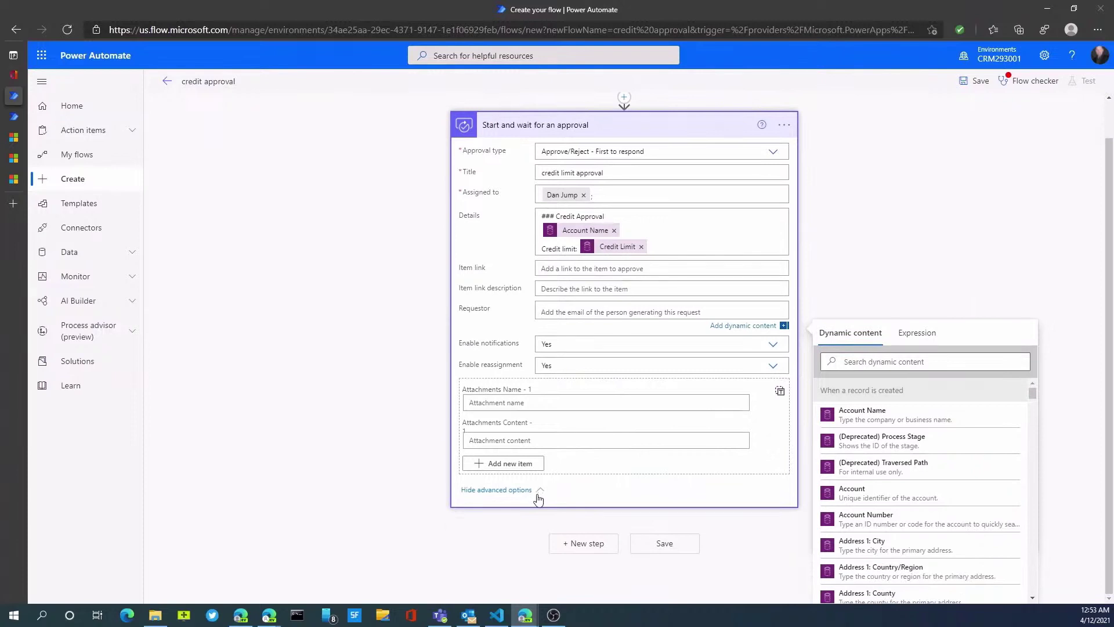
scroll(539, 498, up, 1)
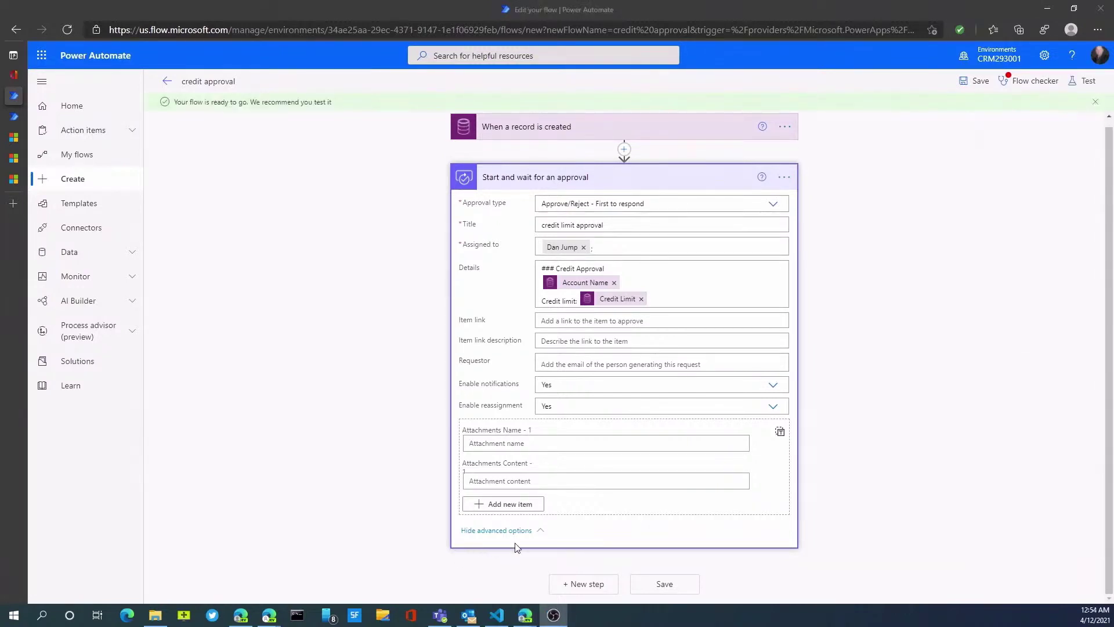
Add an Apply to each loop after the approval, looping over the Responses responder dynamic content.
click(578, 584)
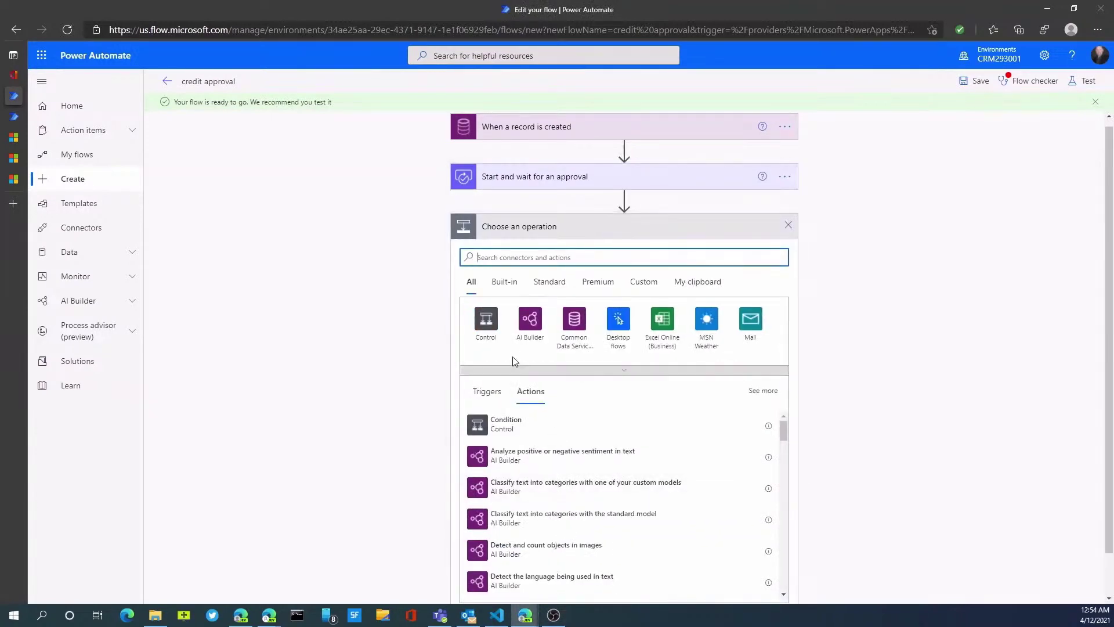
click(487, 322)
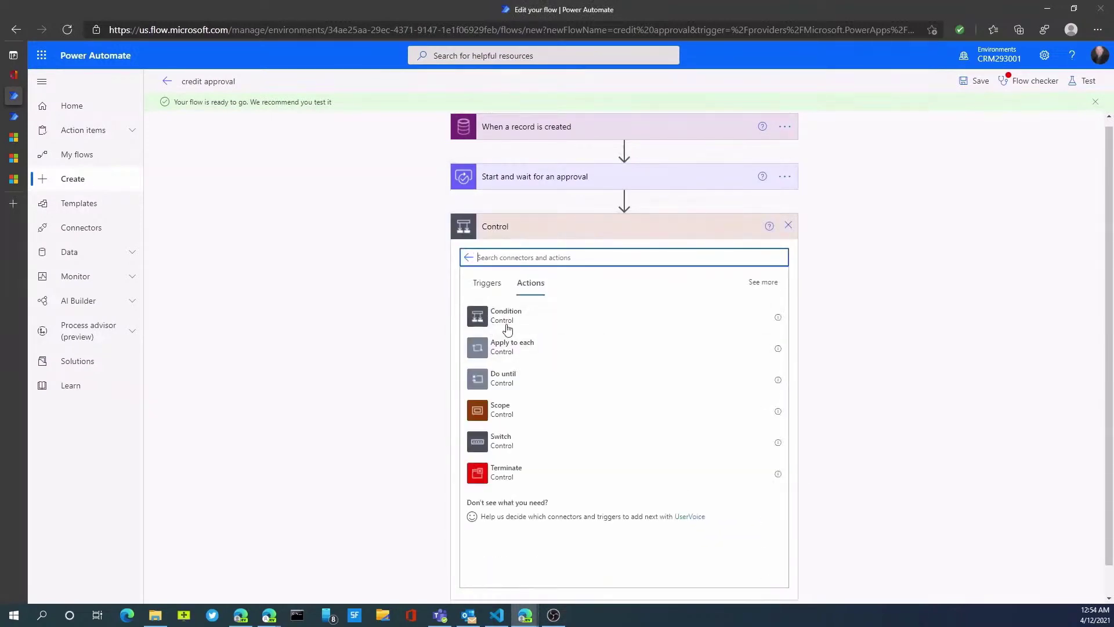
click(521, 349)
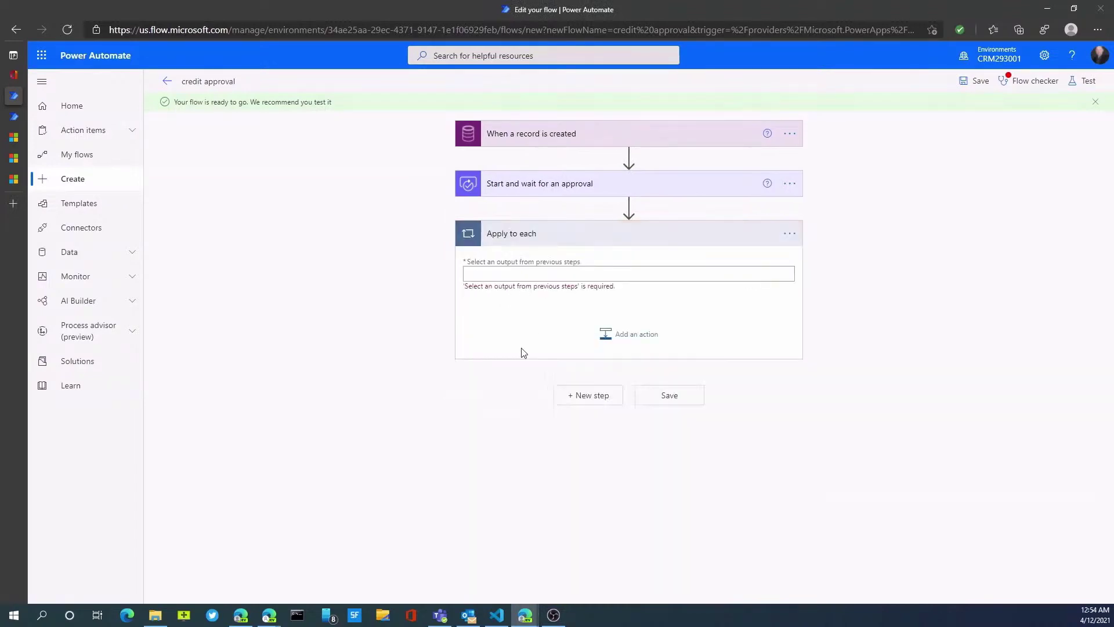
click(576, 277)
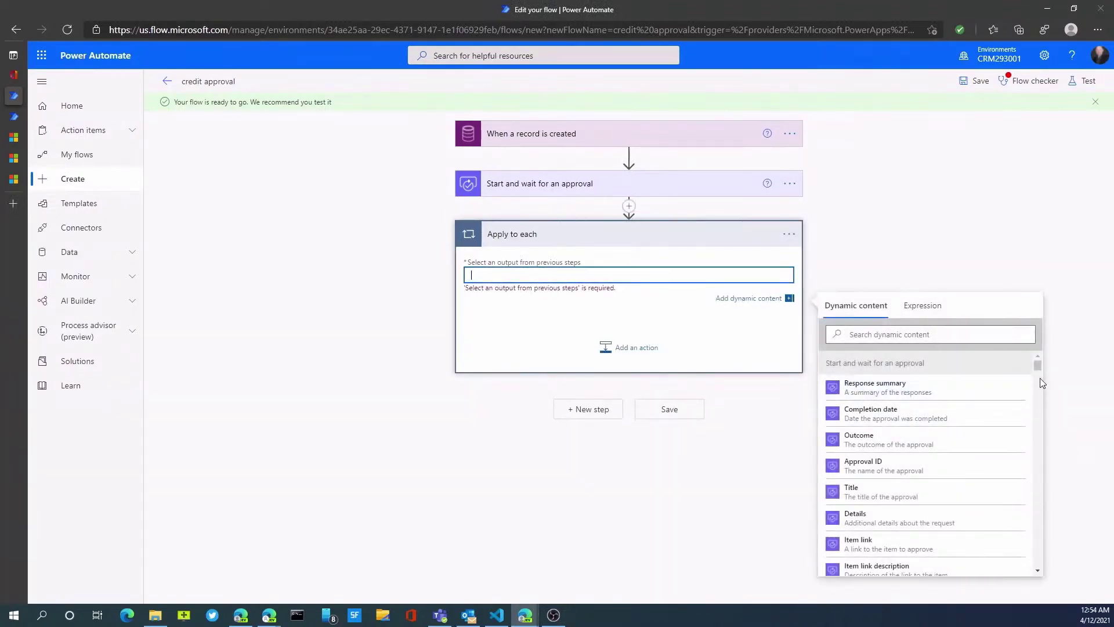
click(856, 333)
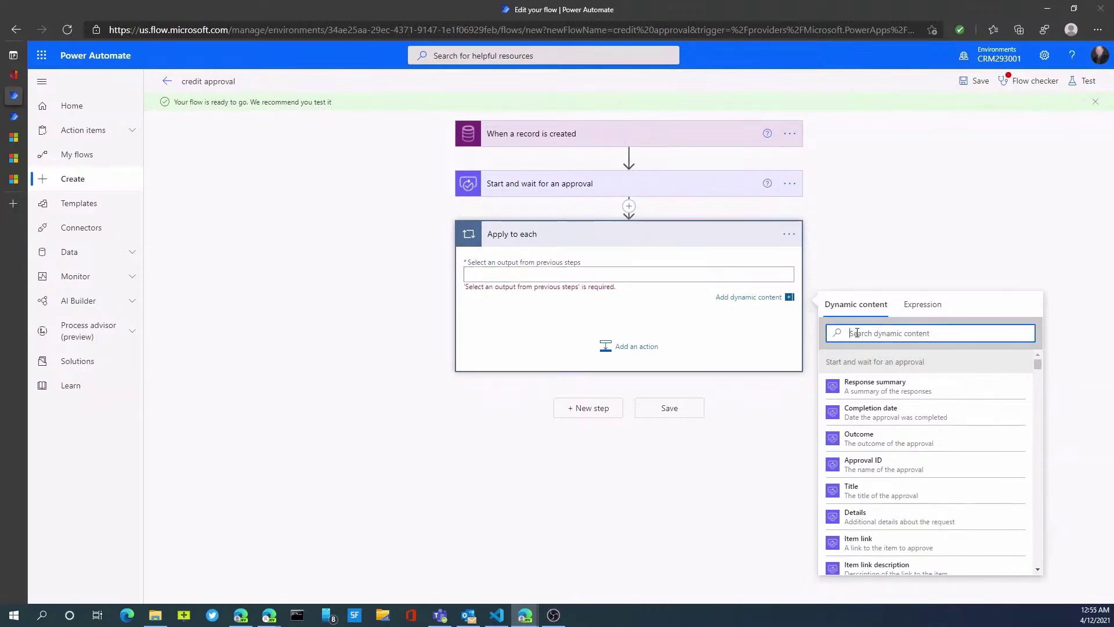
text(res)
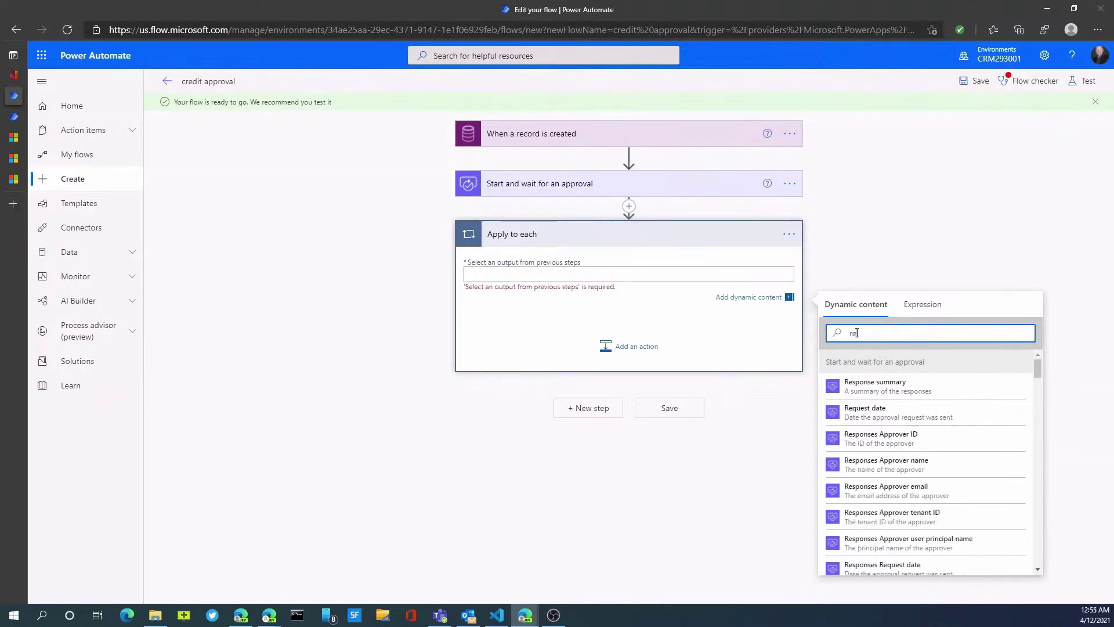
text(ponse)
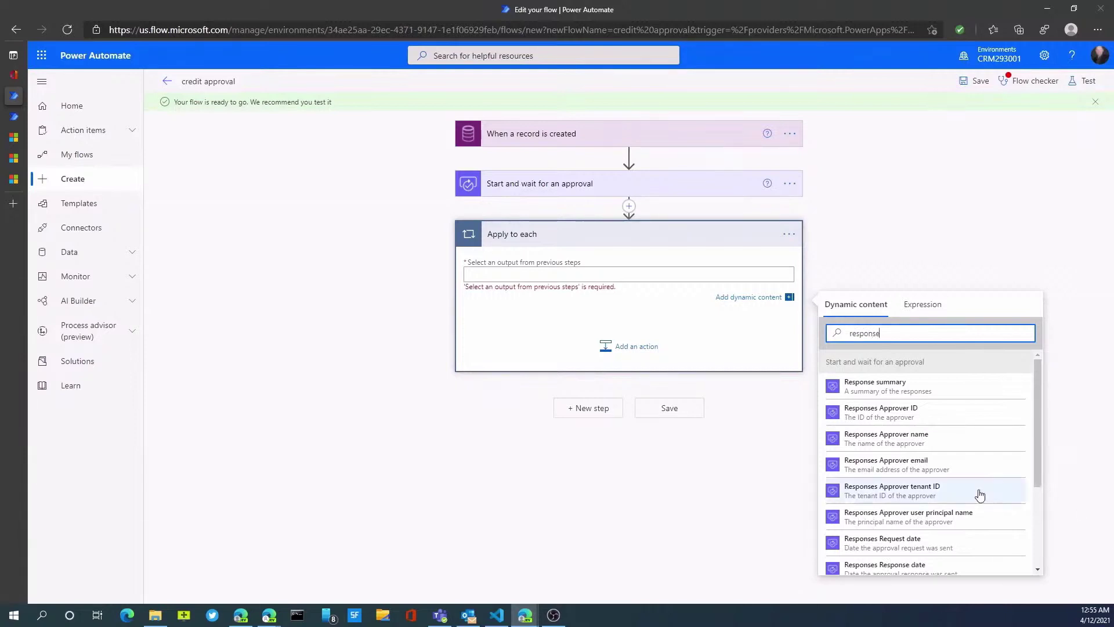
drag(1043, 448, 1043, 537)
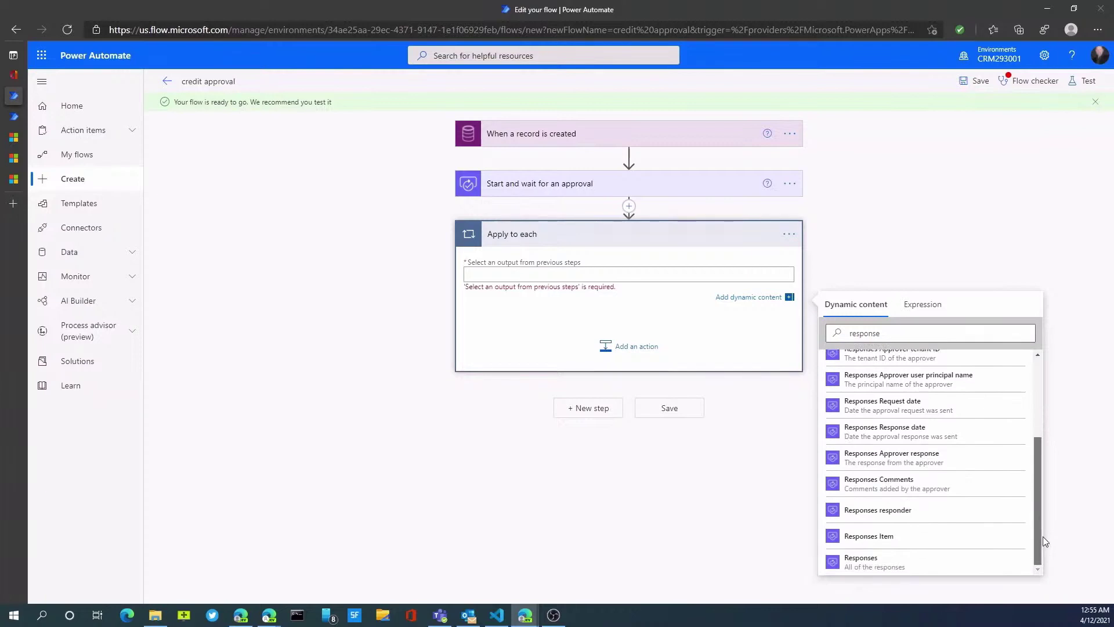
click(853, 516)
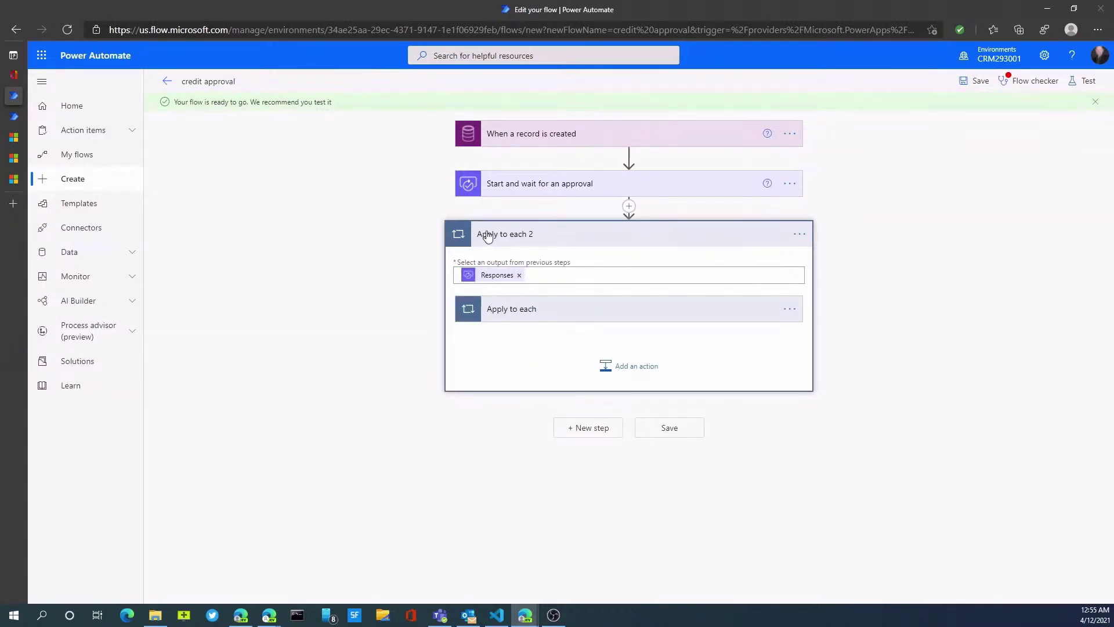
Add a Control Condition inside the inner Apply to each loop.
click(547, 317)
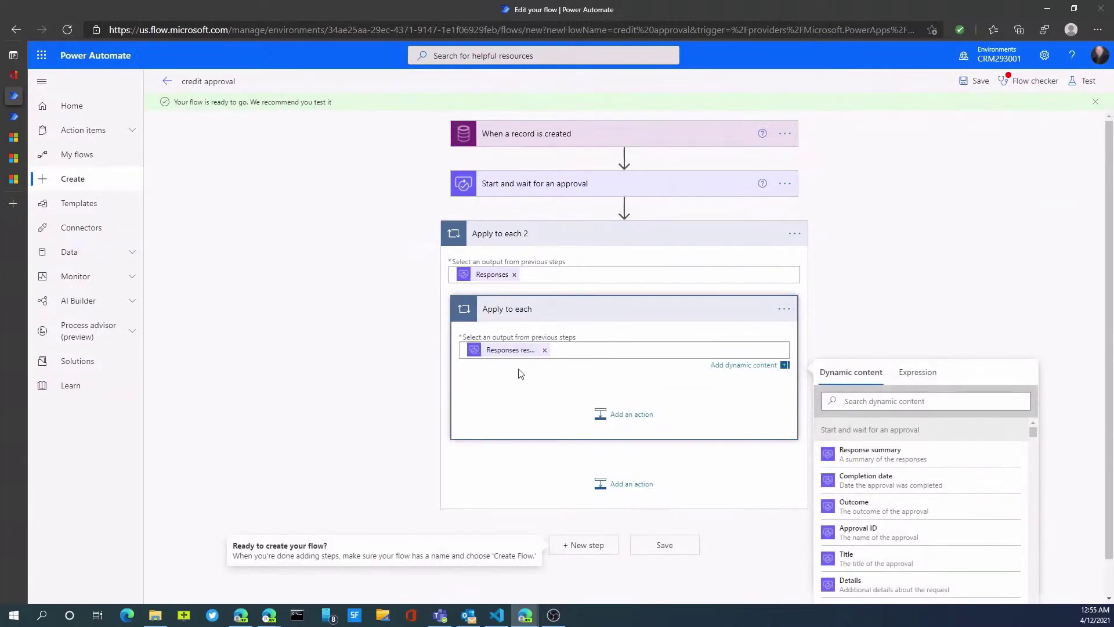
click(632, 423)
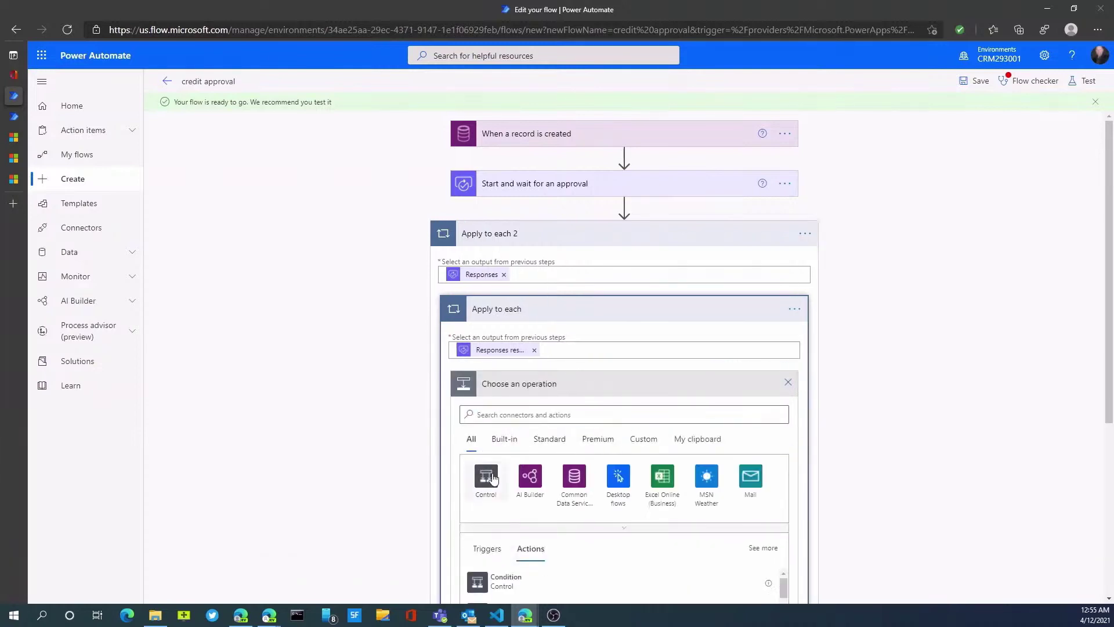
click(494, 477)
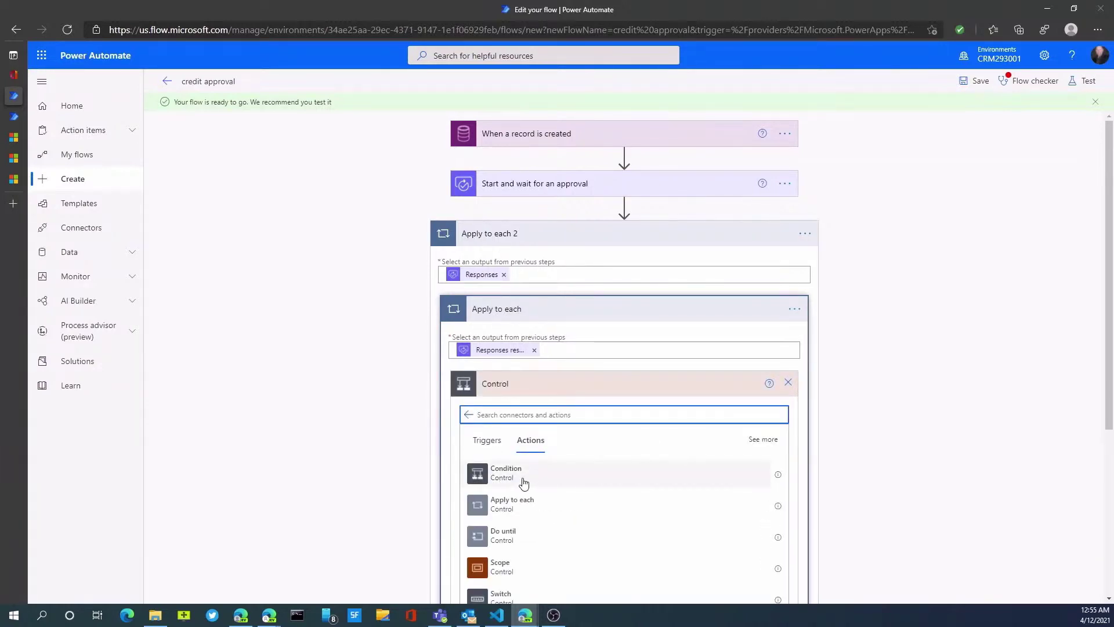
scroll(524, 483, down, 3)
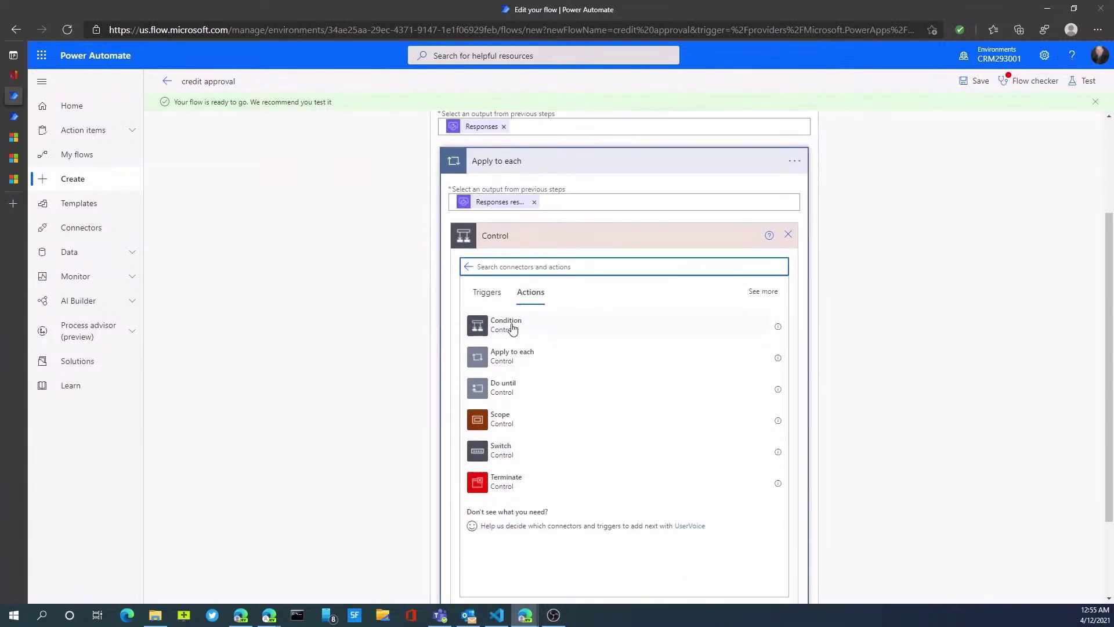
click(513, 329)
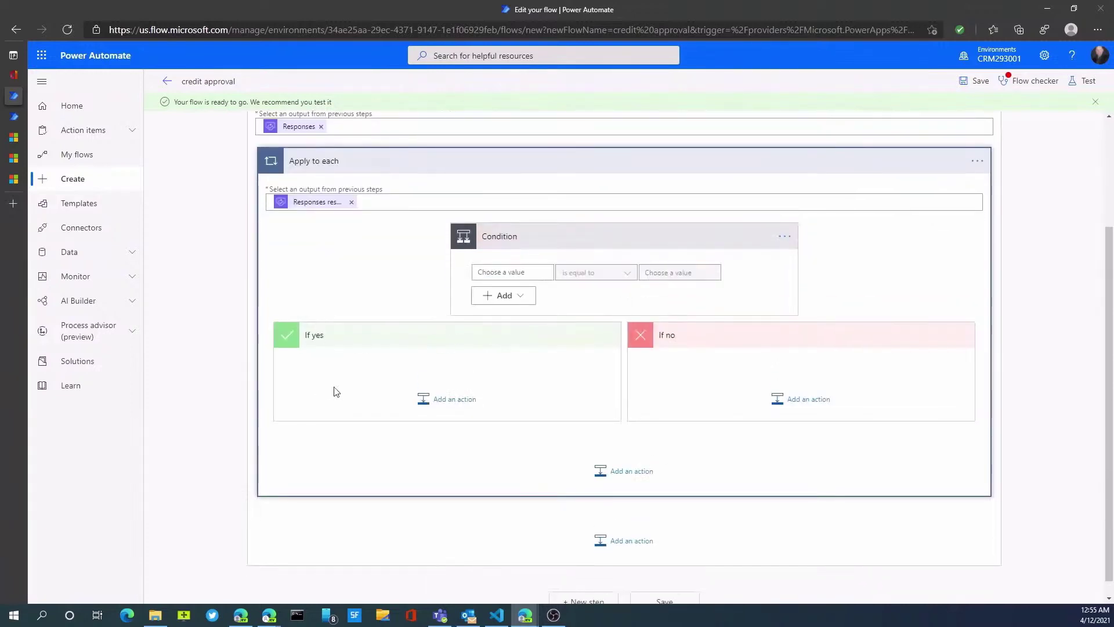
Make the condition test whether Responses Approver response is equal to 'Approved'.
click(501, 272)
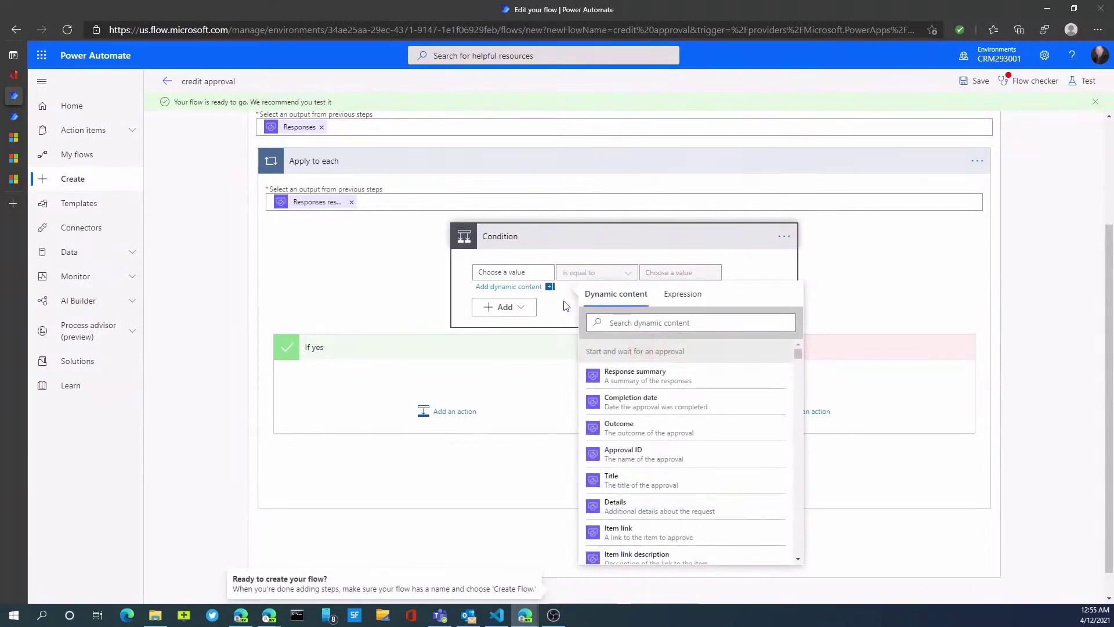
text(response)
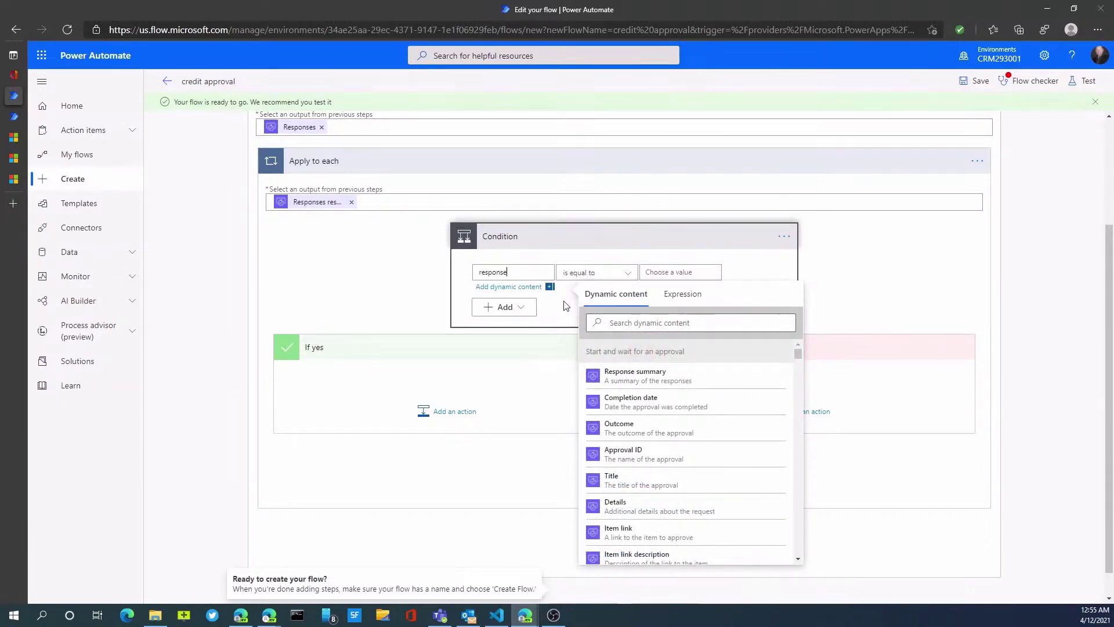
drag(797, 354, 826, 367)
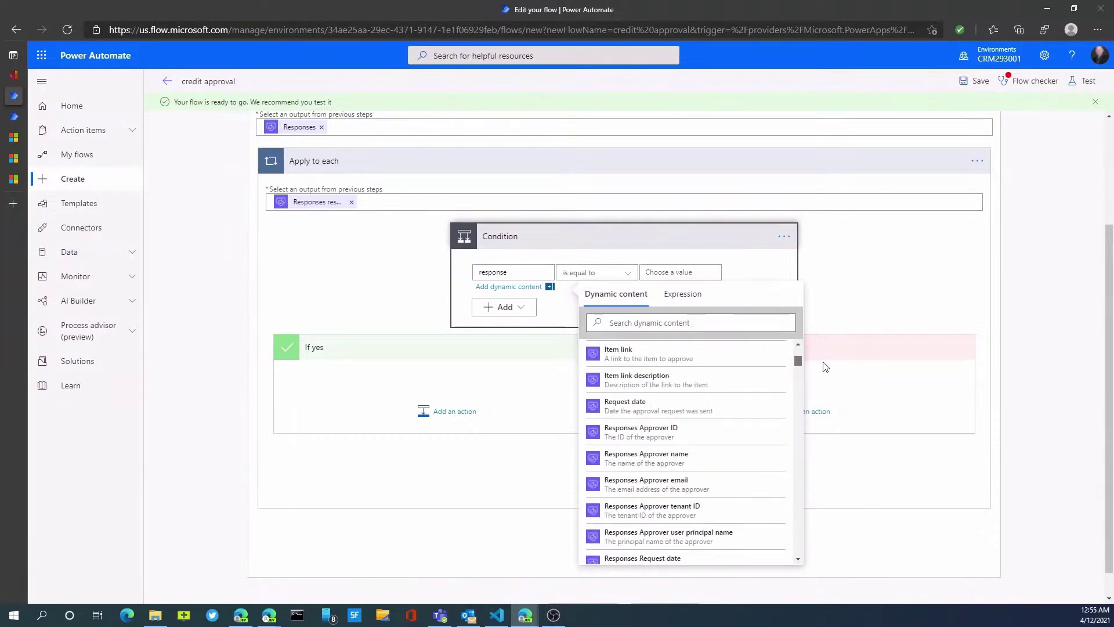
scroll(807, 383, down, 4)
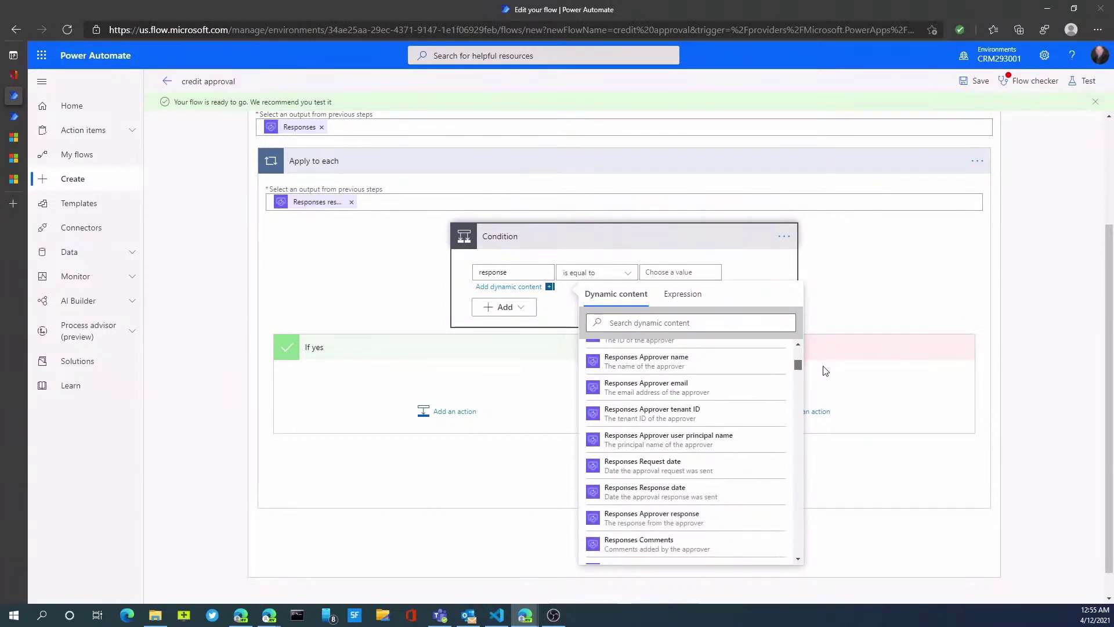
scroll(726, 470, down, 1)
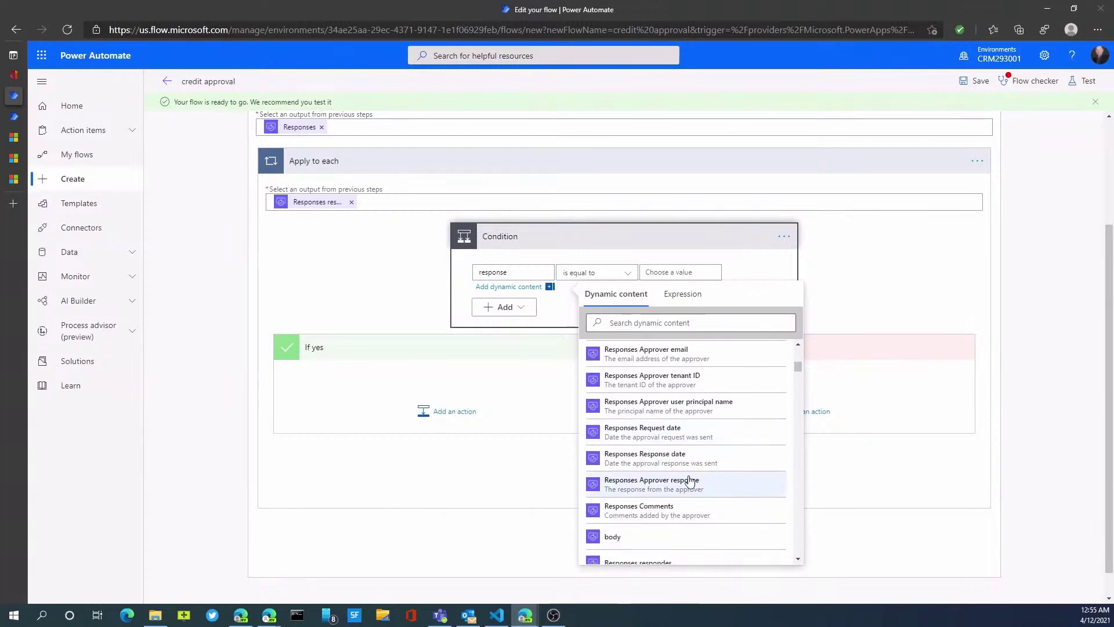
click(651, 487)
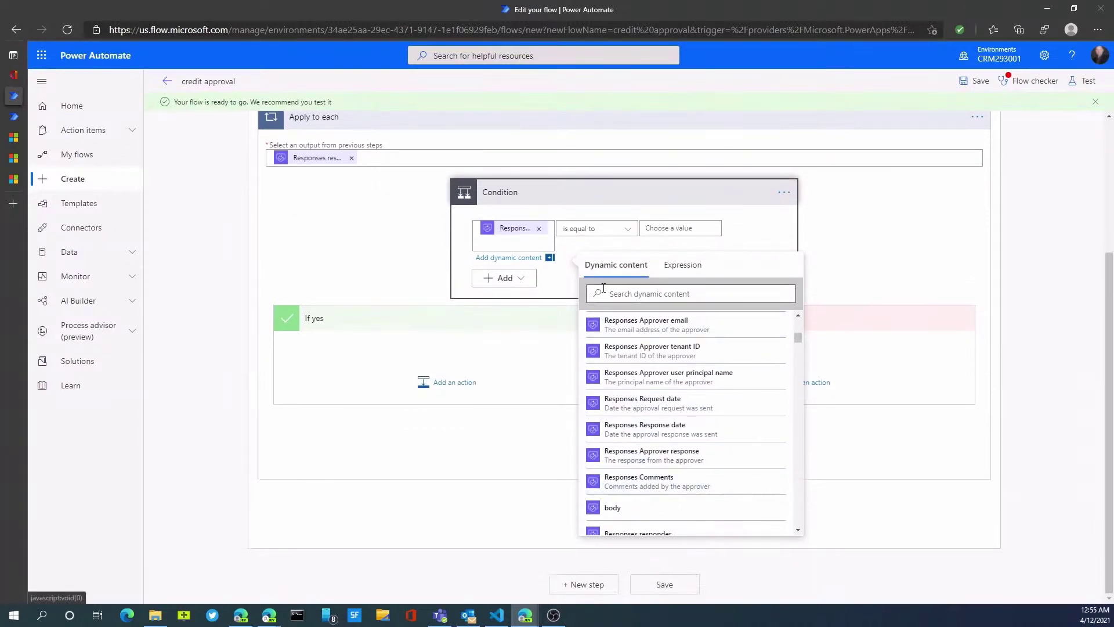
click(671, 230)
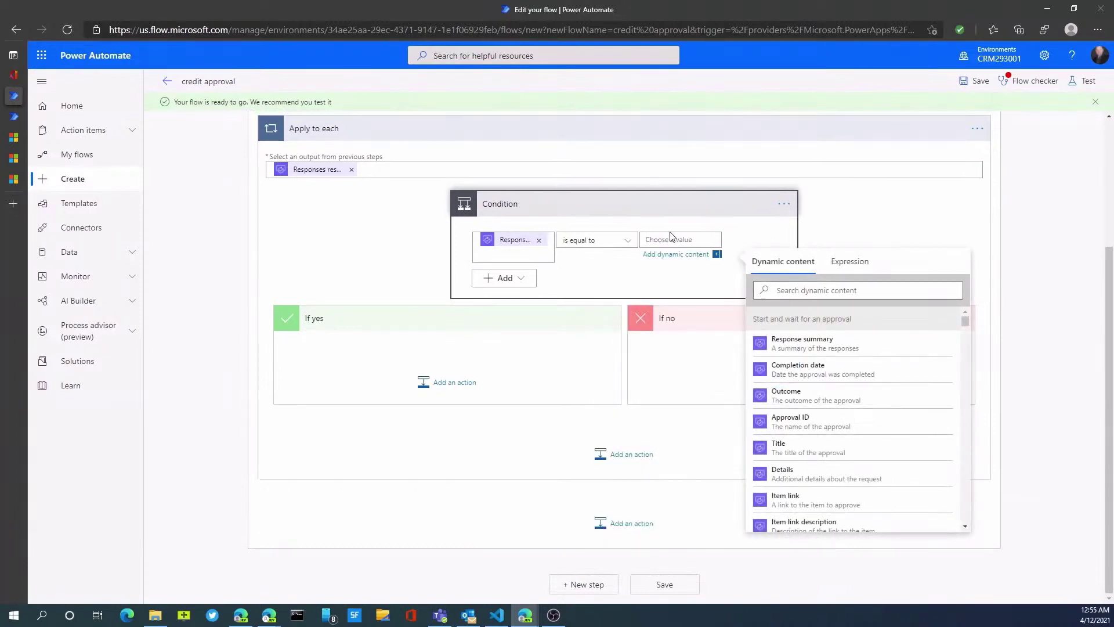
text(Approved)
key(Tab)
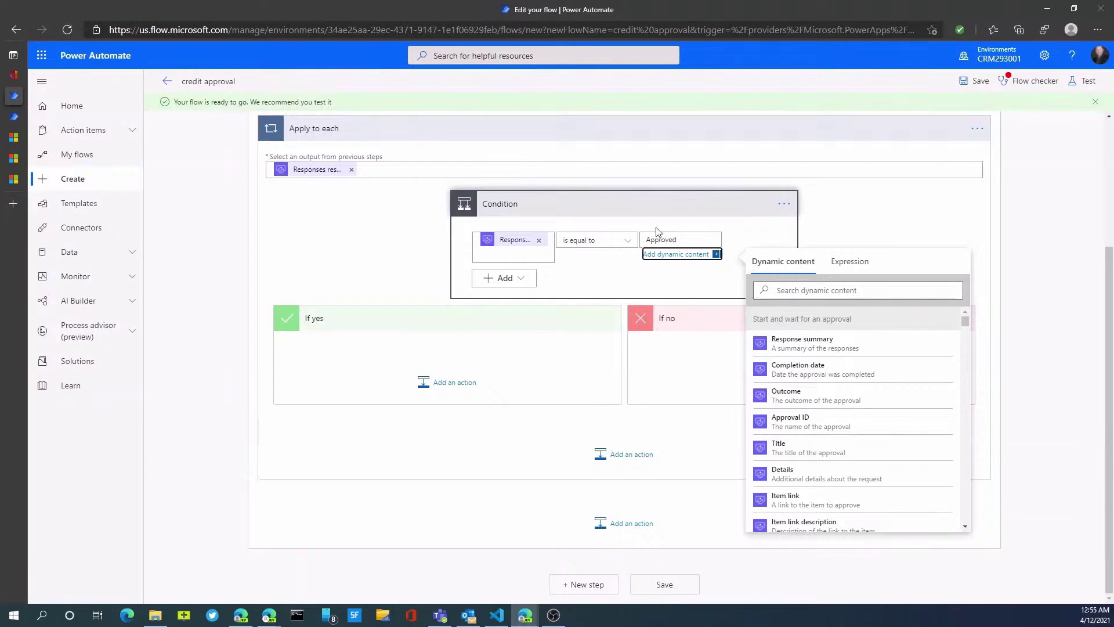
Add a Mail 'Send an email notification (V3)' action to the If yes branch and accept the connection.
click(432, 393)
scroll(355, 542, down, 2)
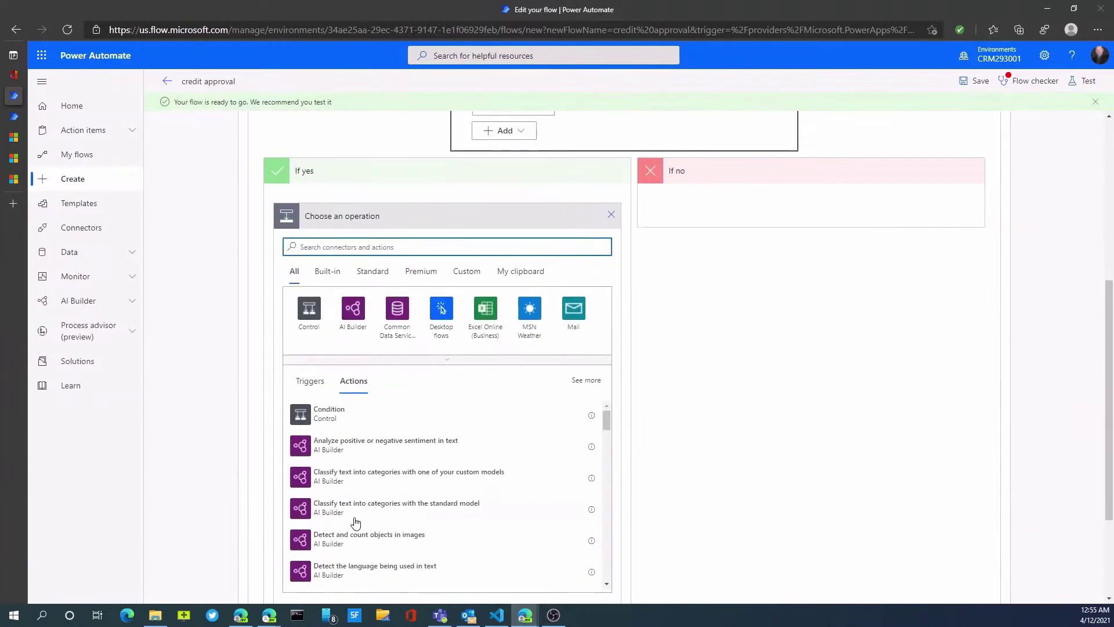
click(571, 316)
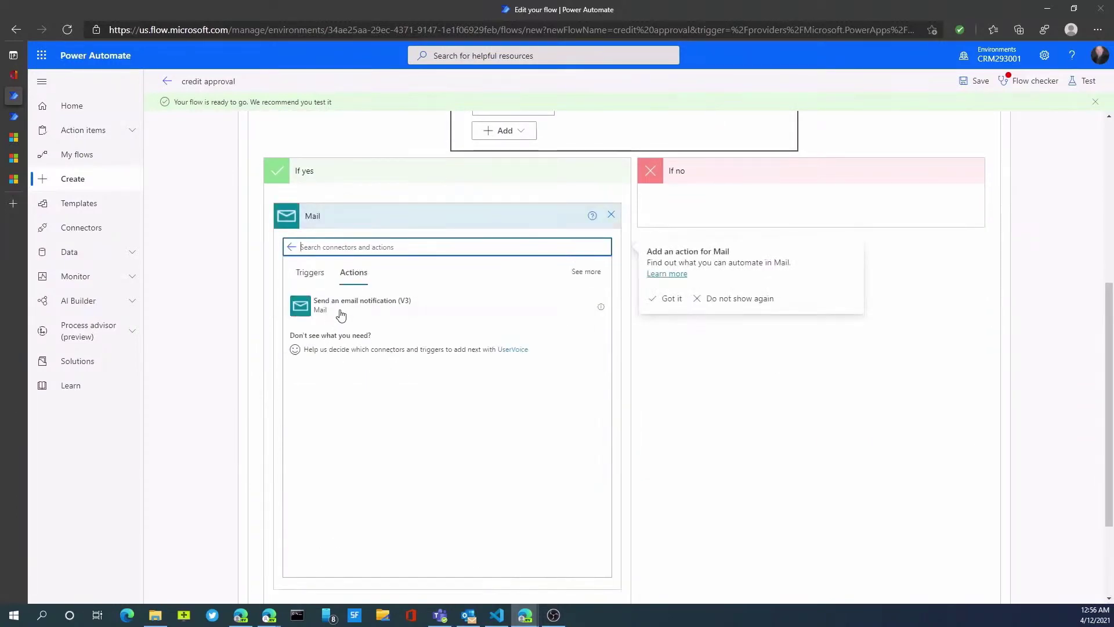
click(341, 313)
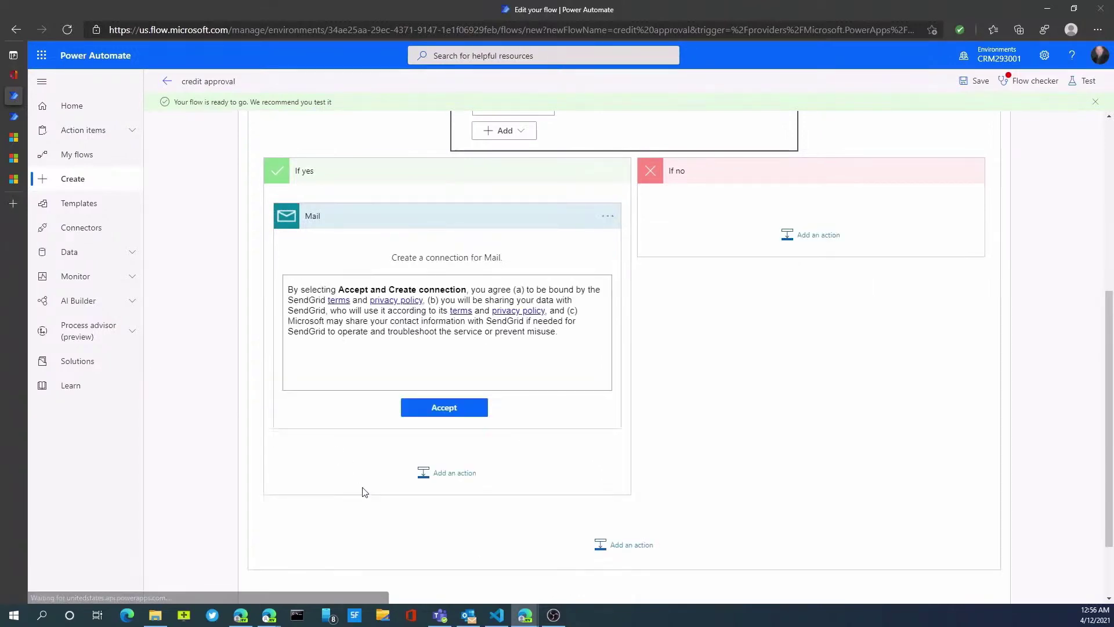
click(429, 408)
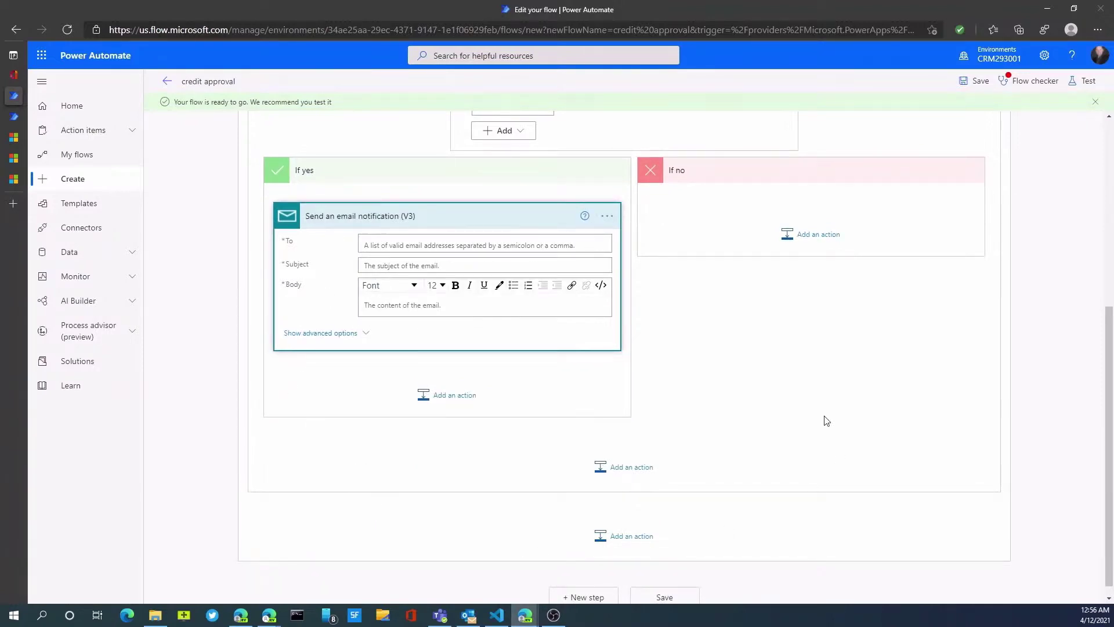
Save the flow, which makes Flow checker report three required-field errors.
scroll(823, 418, up, 4)
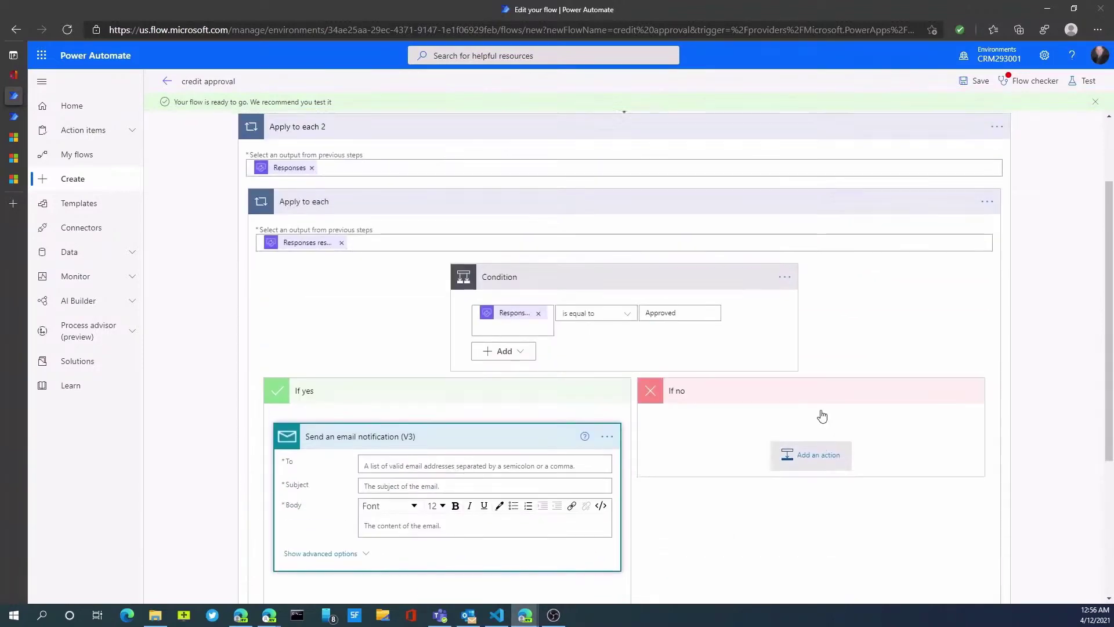
click(423, 466)
scroll(469, 493, down, 1)
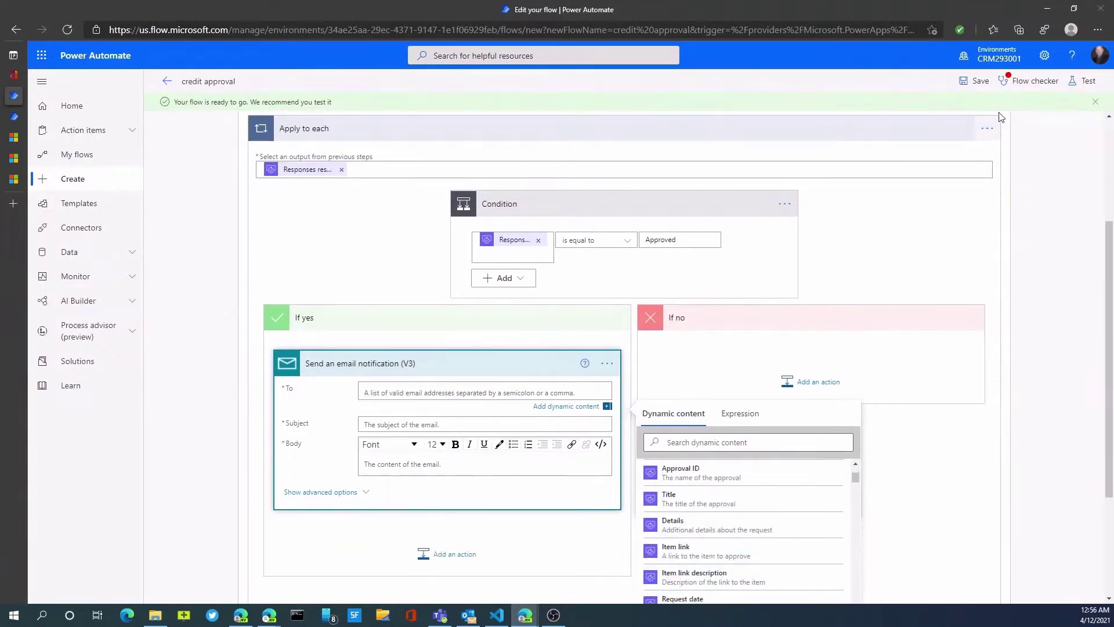
click(980, 85)
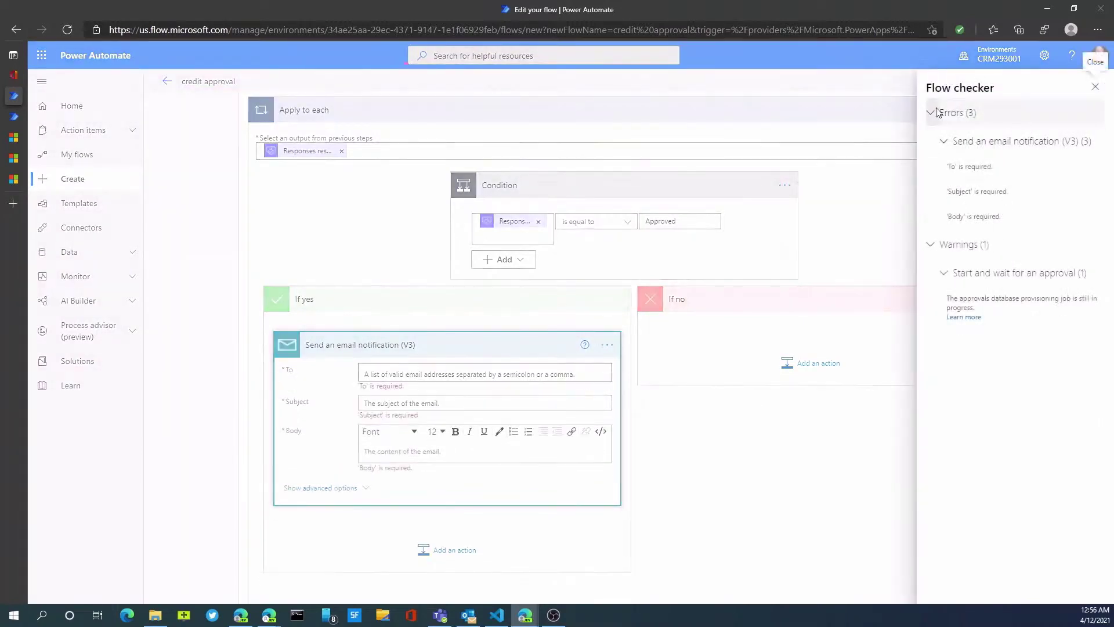
Close Flow checker and delete the Send an email notification step.
click(934, 112)
click(604, 338)
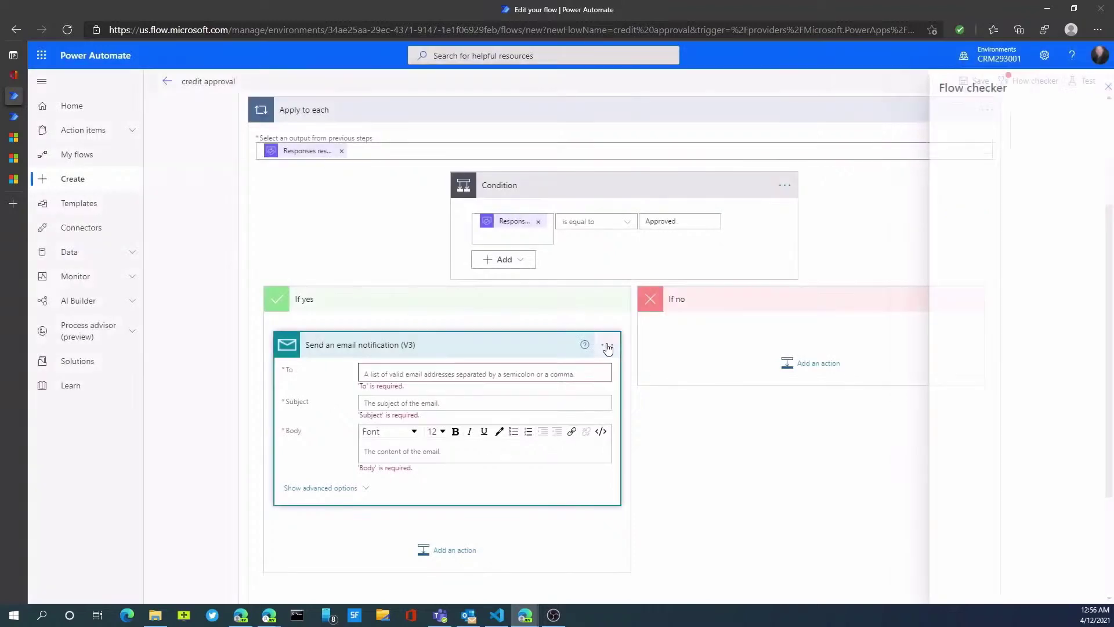
click(606, 344)
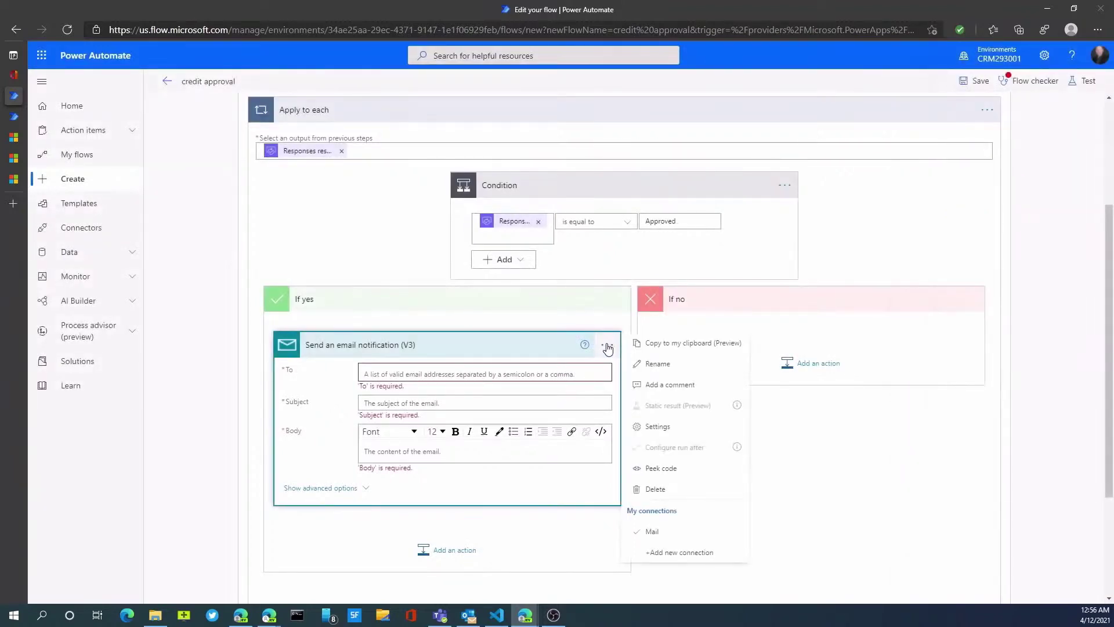
click(656, 489)
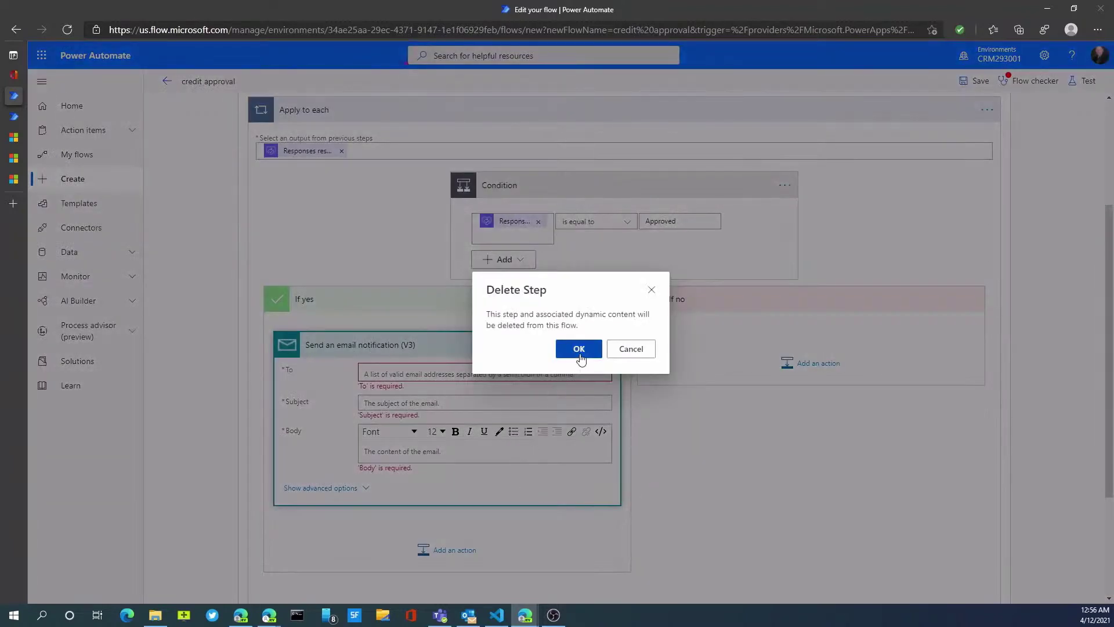
click(579, 350)
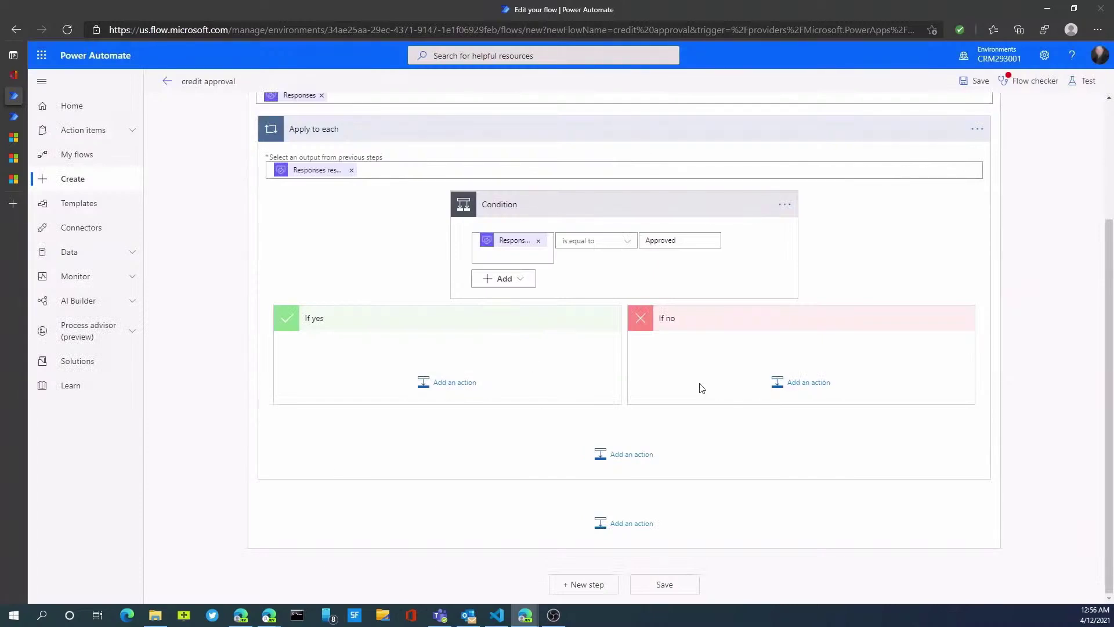
Save the flow, confirm Flow checker shows no errors, and switch to the Dynamics 365 settings tab.
click(980, 84)
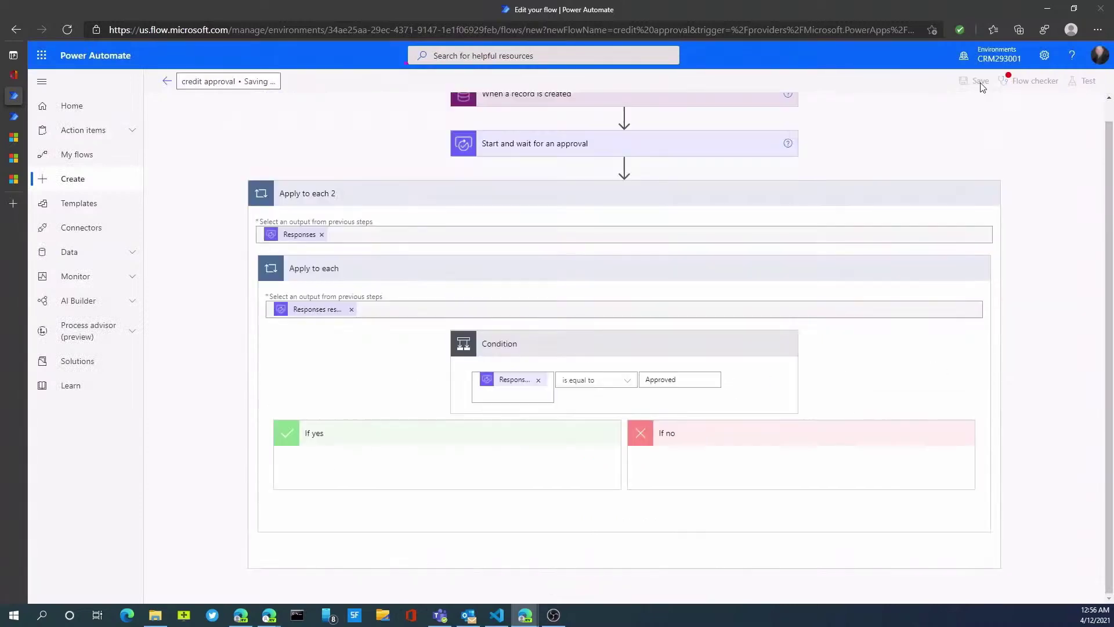
click(1038, 82)
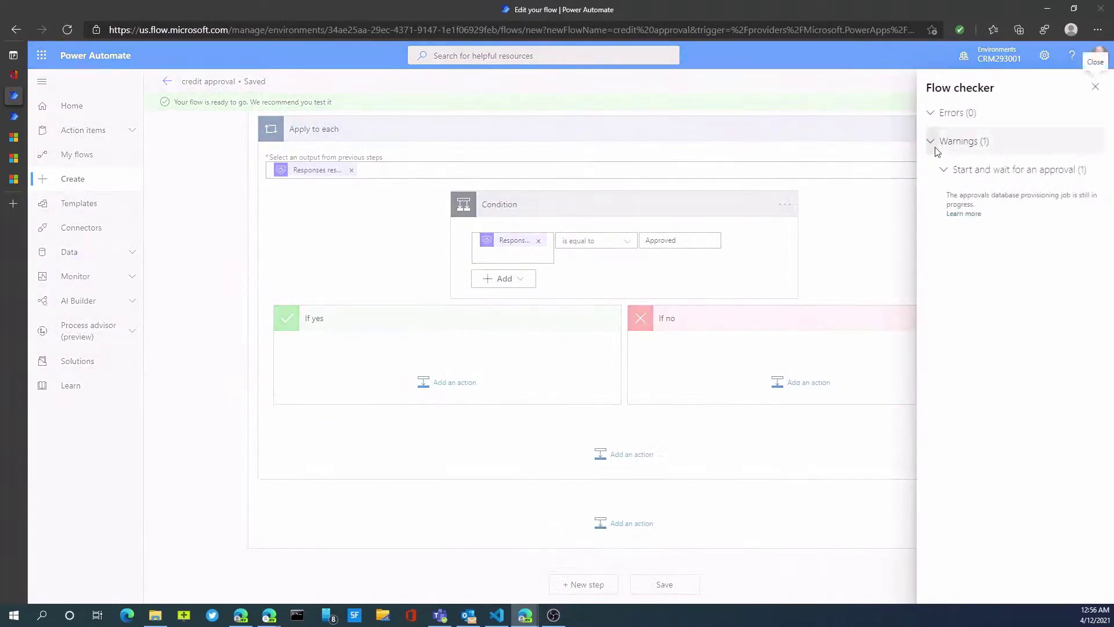
click(932, 141)
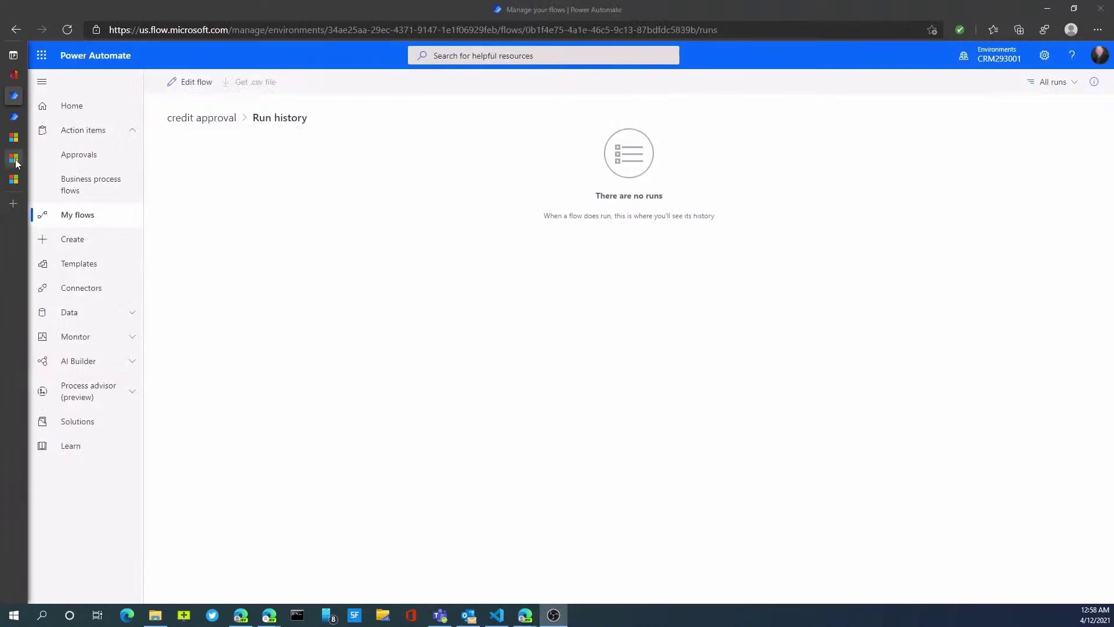
click(16, 162)
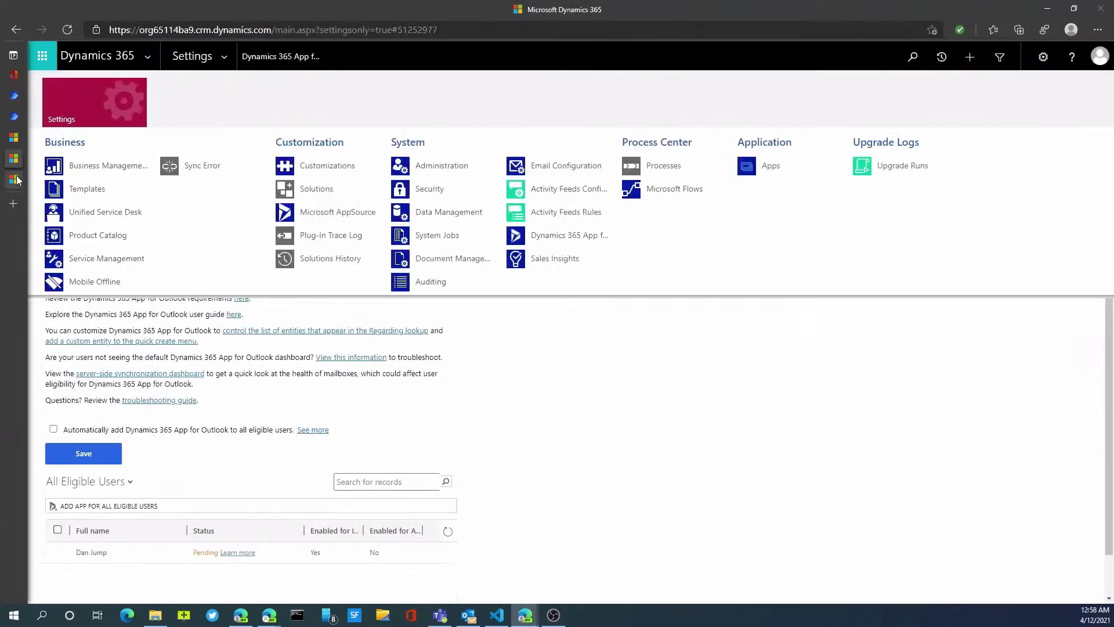
Start a new account named test3 with the account category set to Vendor.
click(17, 180)
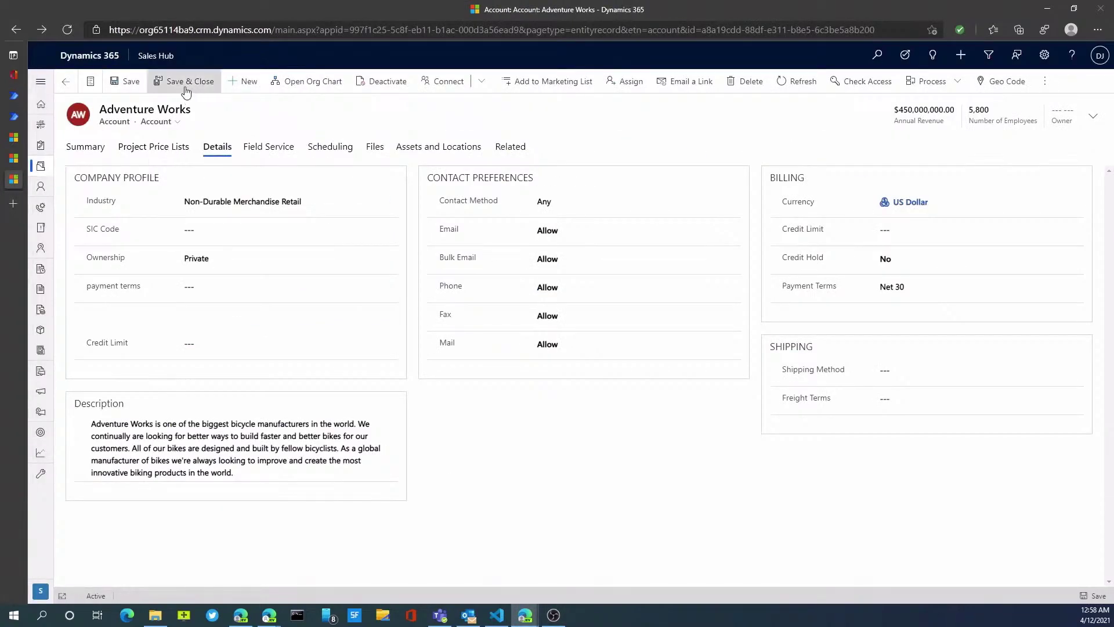
click(251, 82)
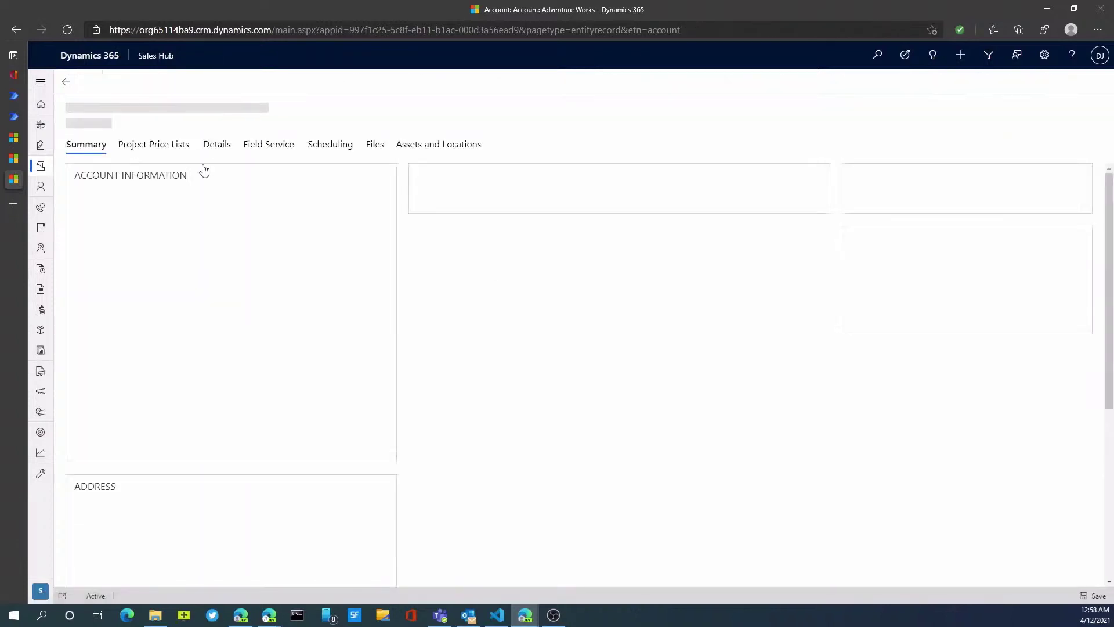
click(196, 220)
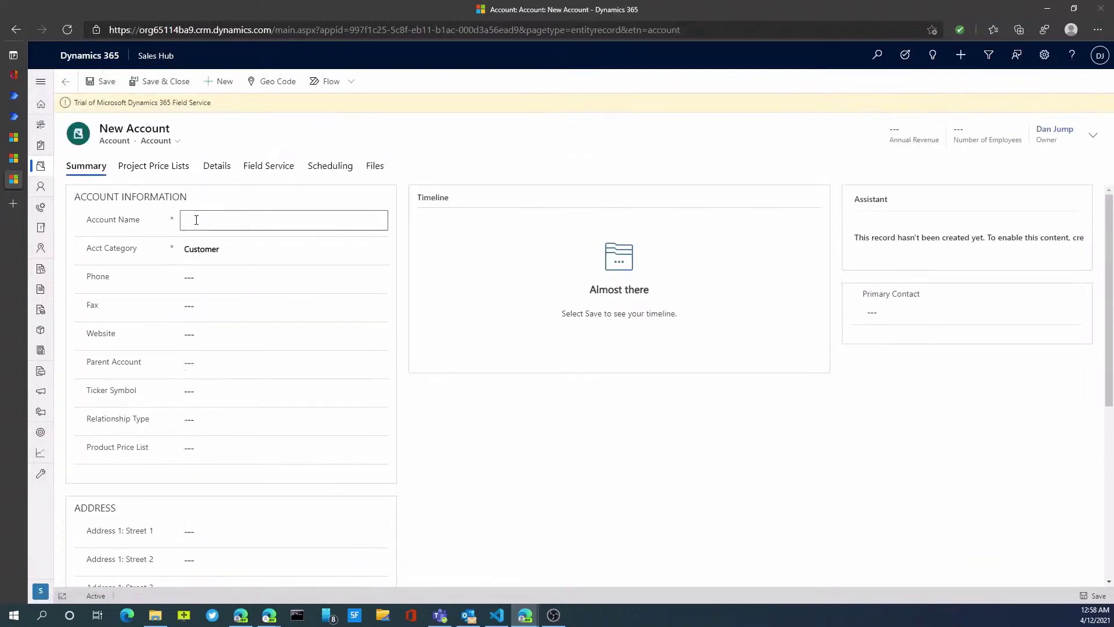
text(test3)
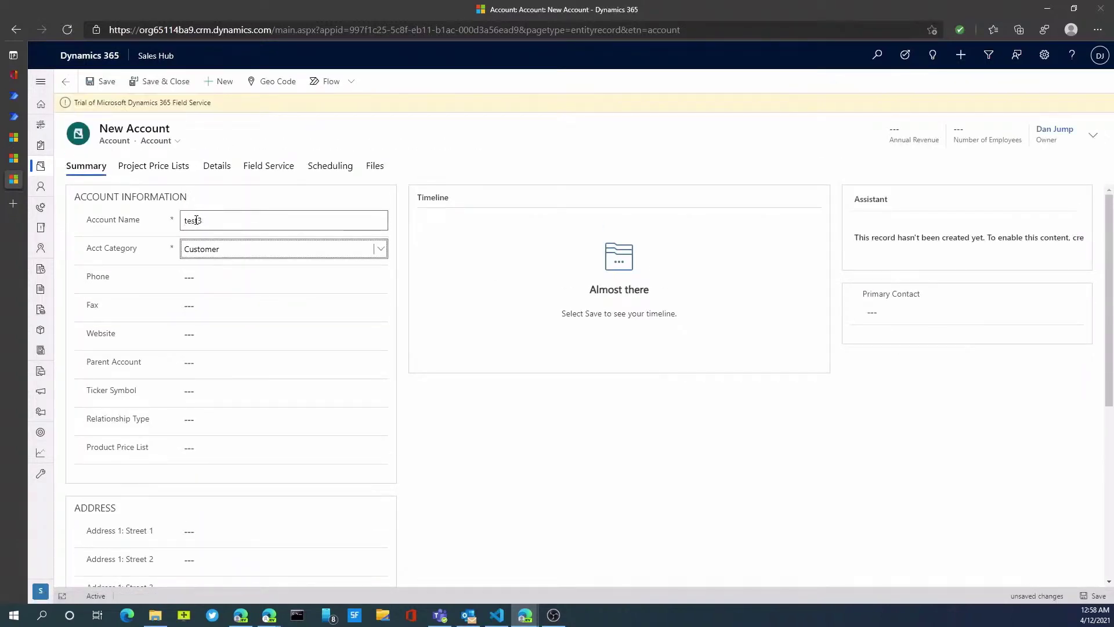
click(384, 250)
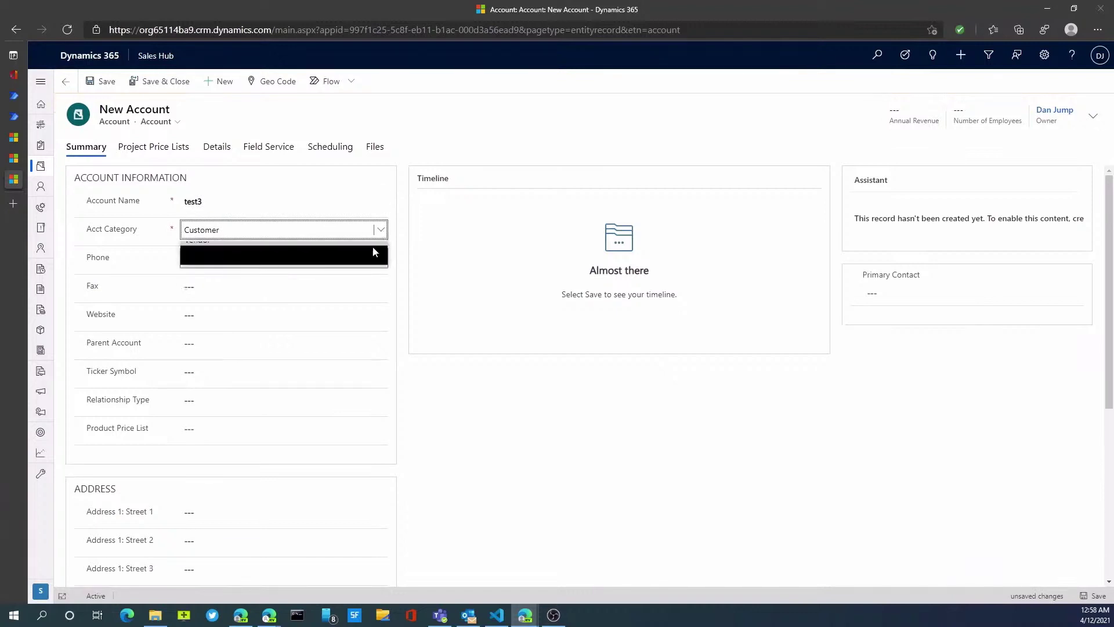
click(381, 231)
click(383, 231)
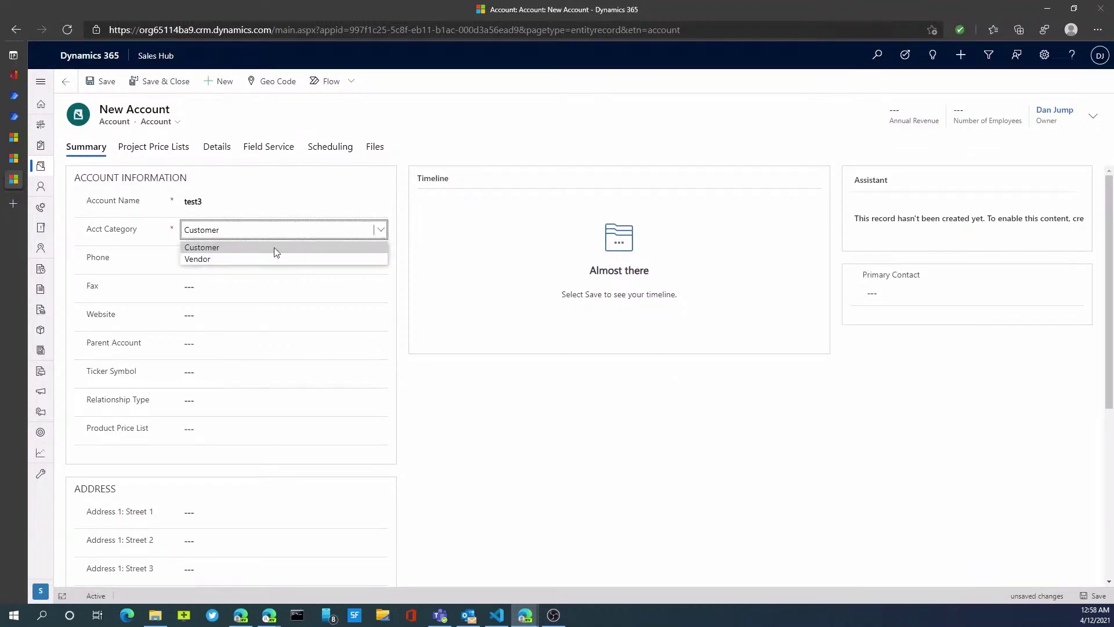
click(256, 260)
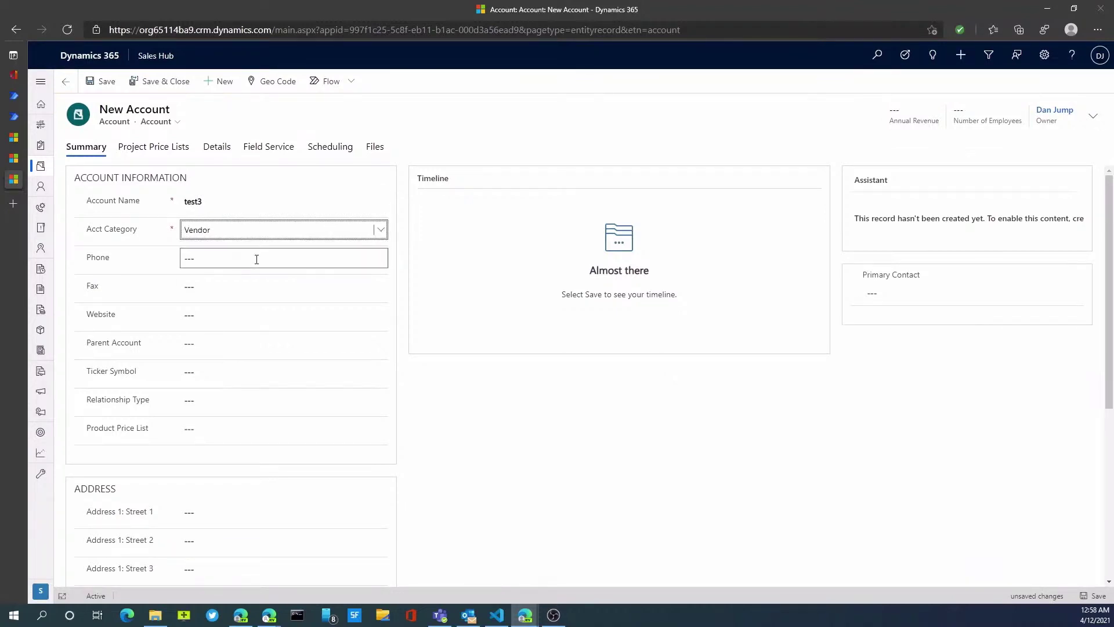
Enter a Credit Limit of 5,000 on the Details section and Save & Close the account.
click(219, 148)
click(201, 347)
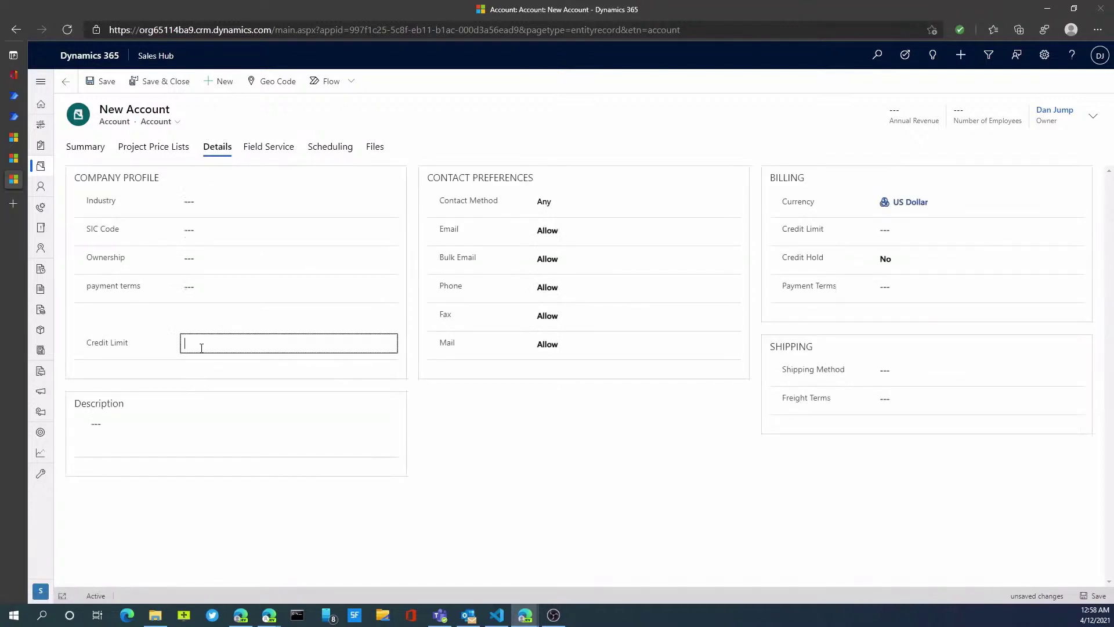
text(5,0000)
key(Tab)
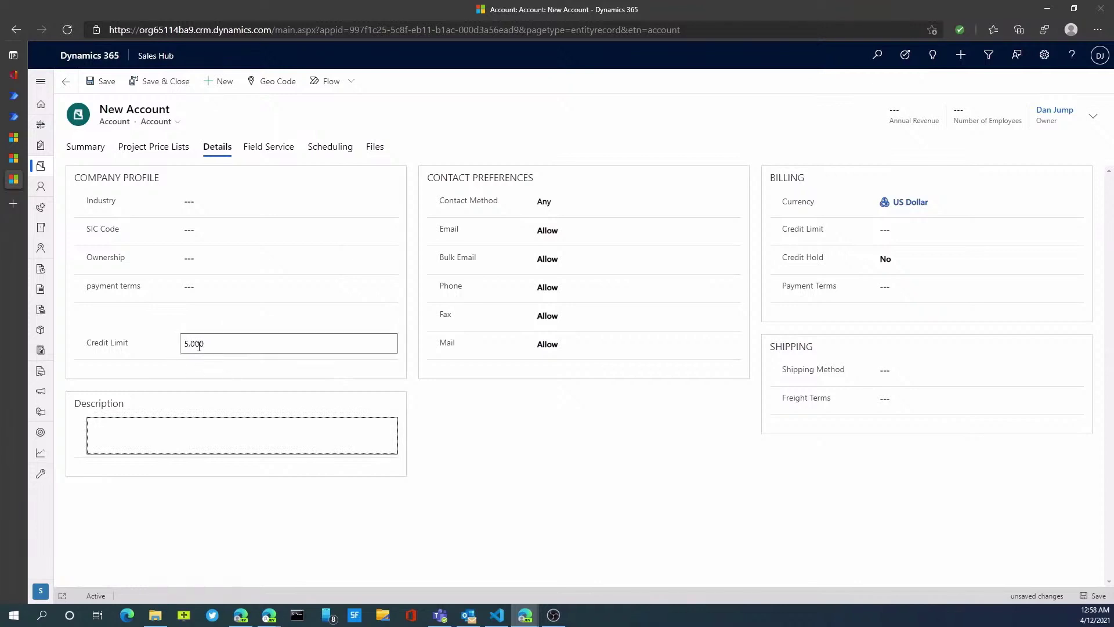
click(182, 87)
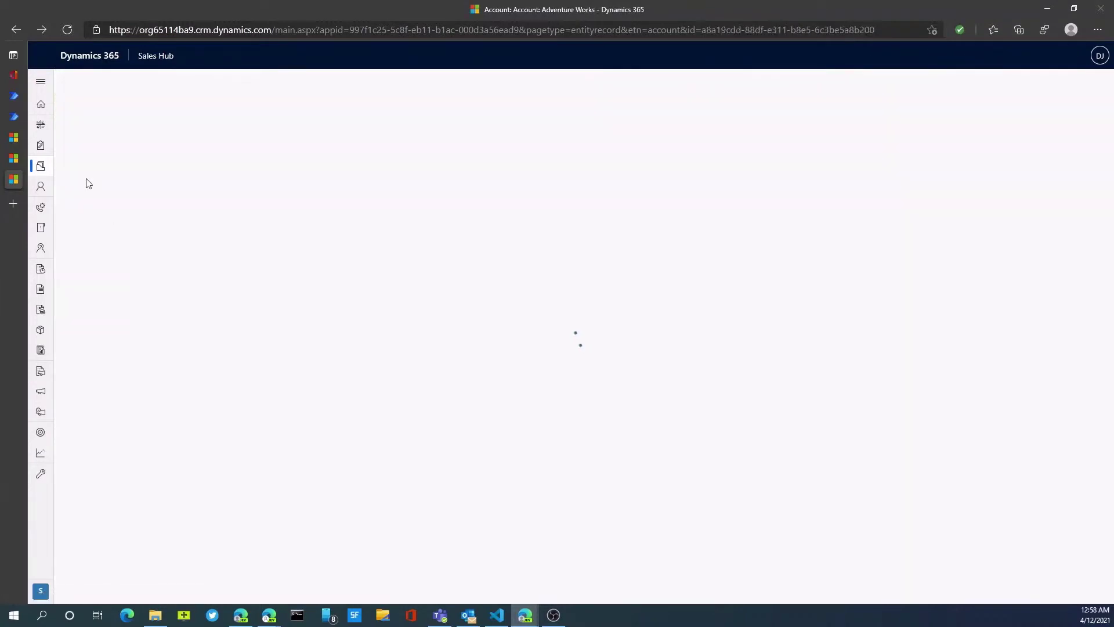
mouse_move(13, 158)
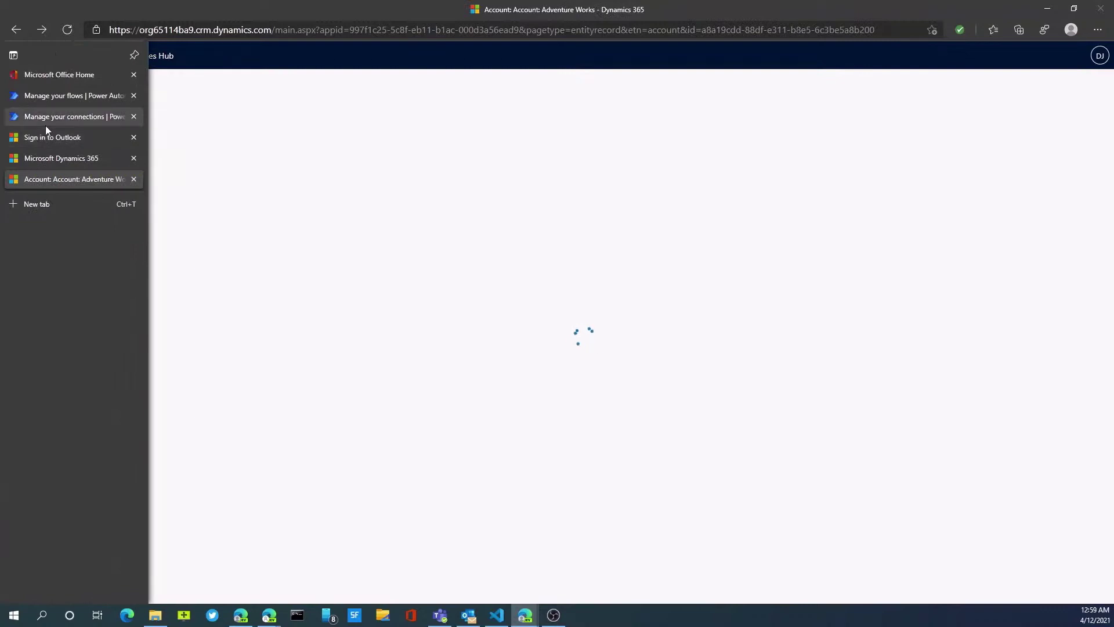
From My flows, open the credit approval flow's run history and view the running 12:59 AM run.
click(52, 98)
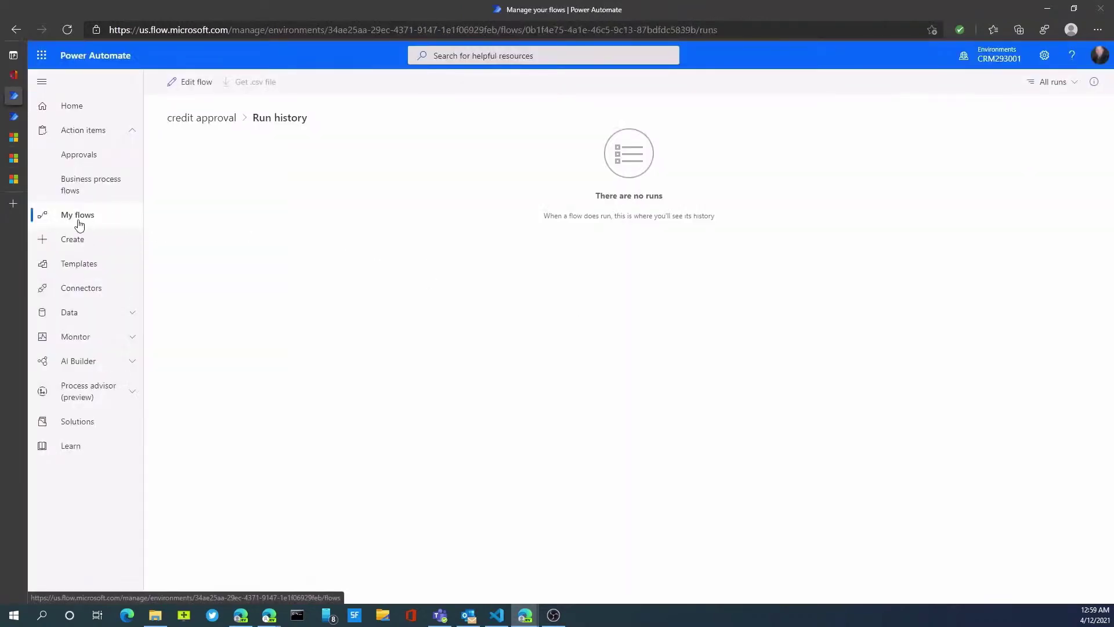
click(79, 224)
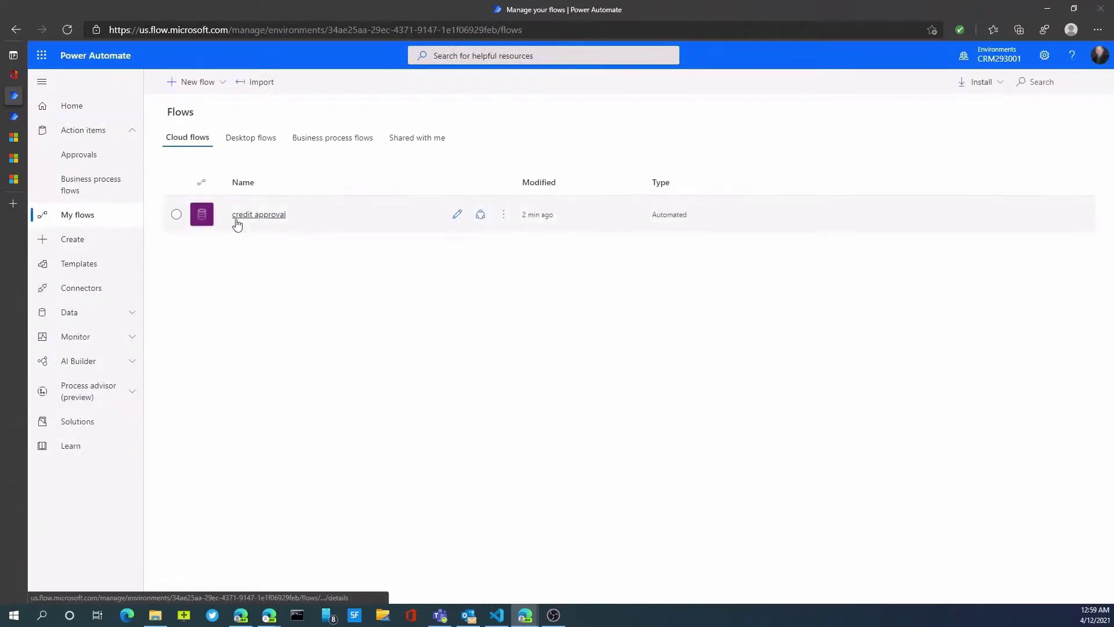
click(176, 216)
click(503, 216)
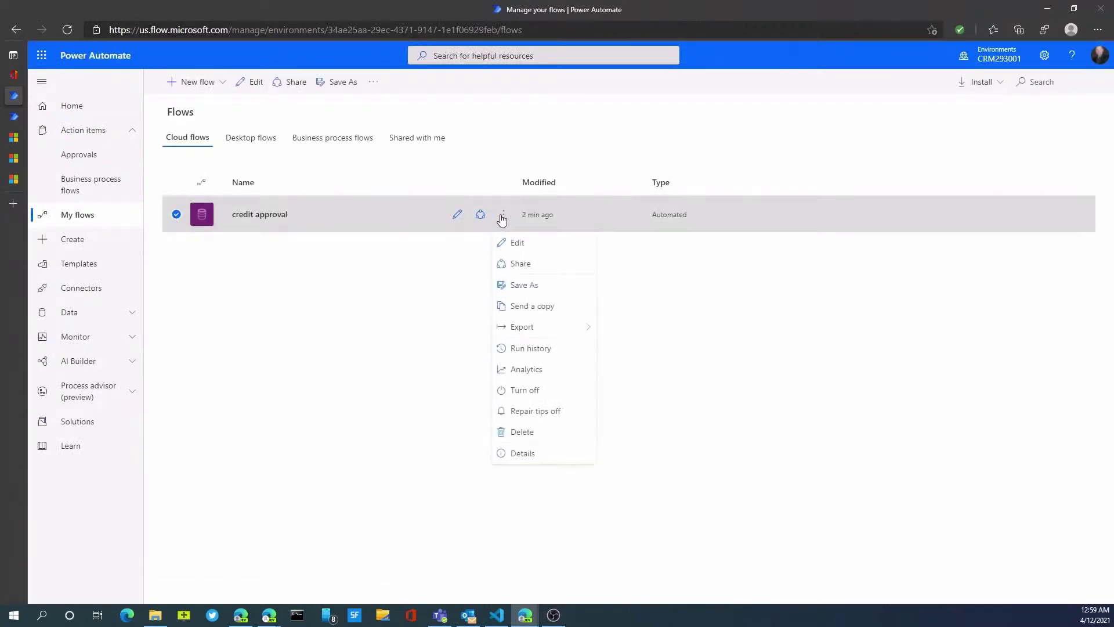
click(550, 353)
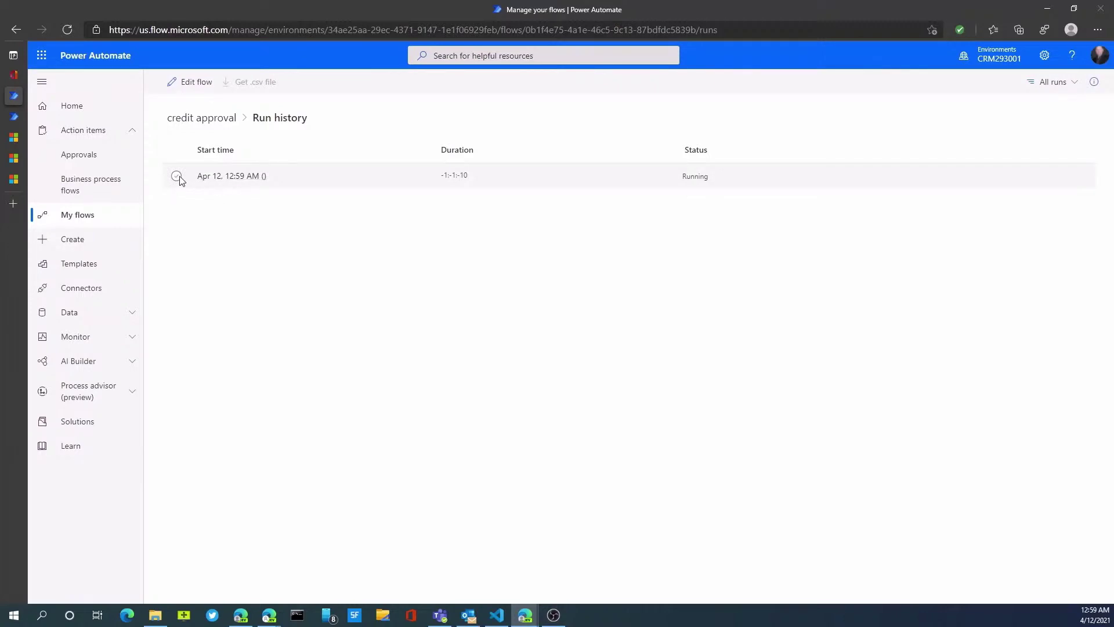
click(251, 179)
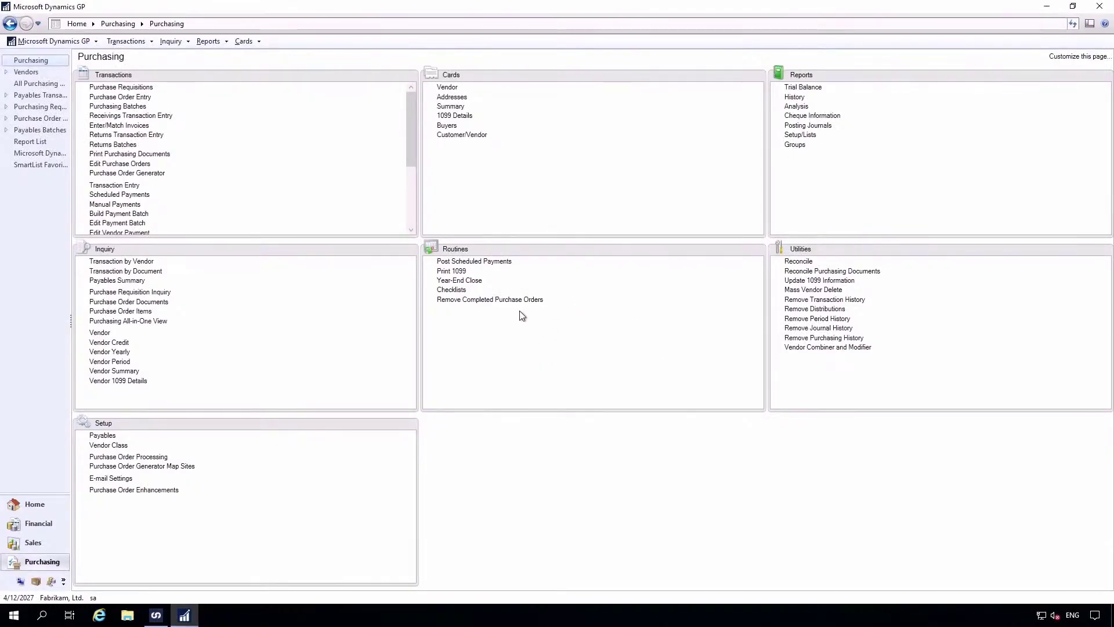
Edit and save vendor ACETRAVE0001's second address line, then bring up SmartConnect's connections list.
click(447, 88)
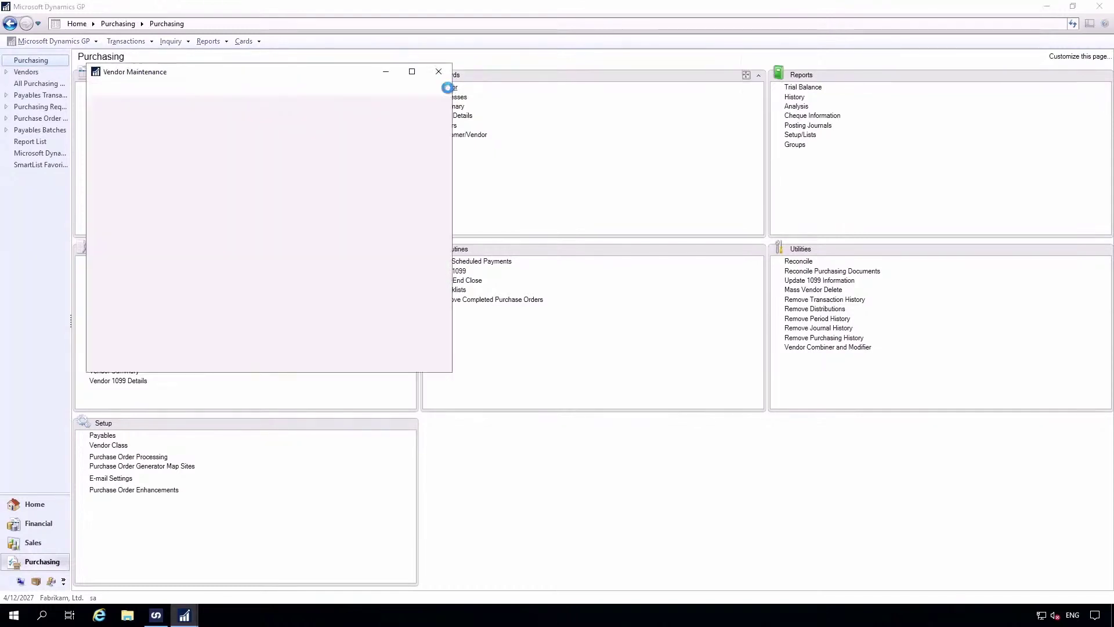
click(226, 147)
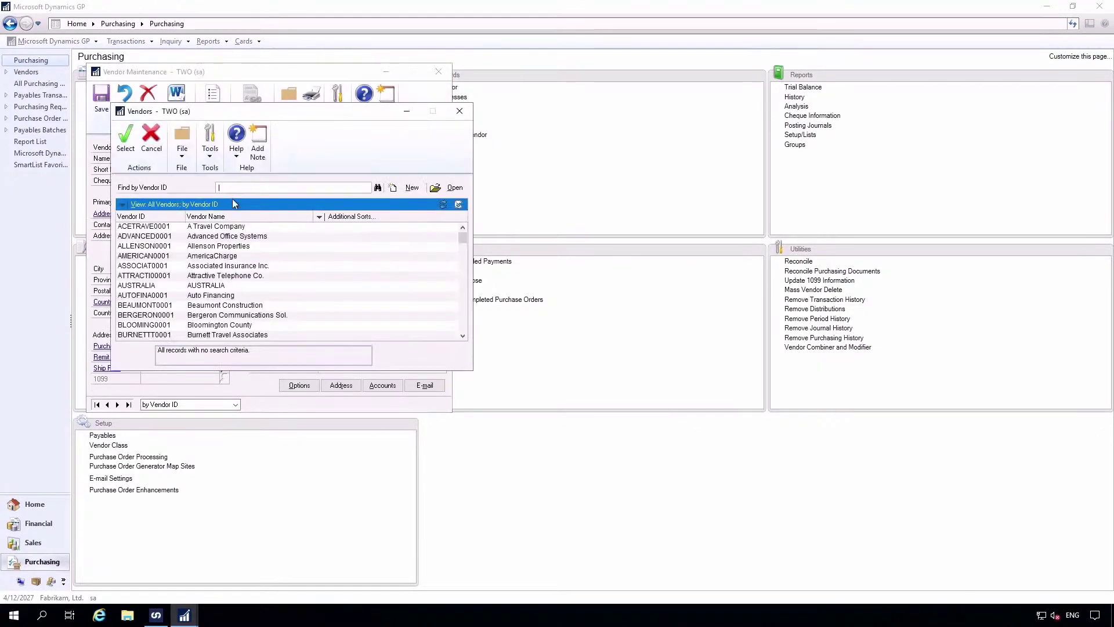
double_click(149, 228)
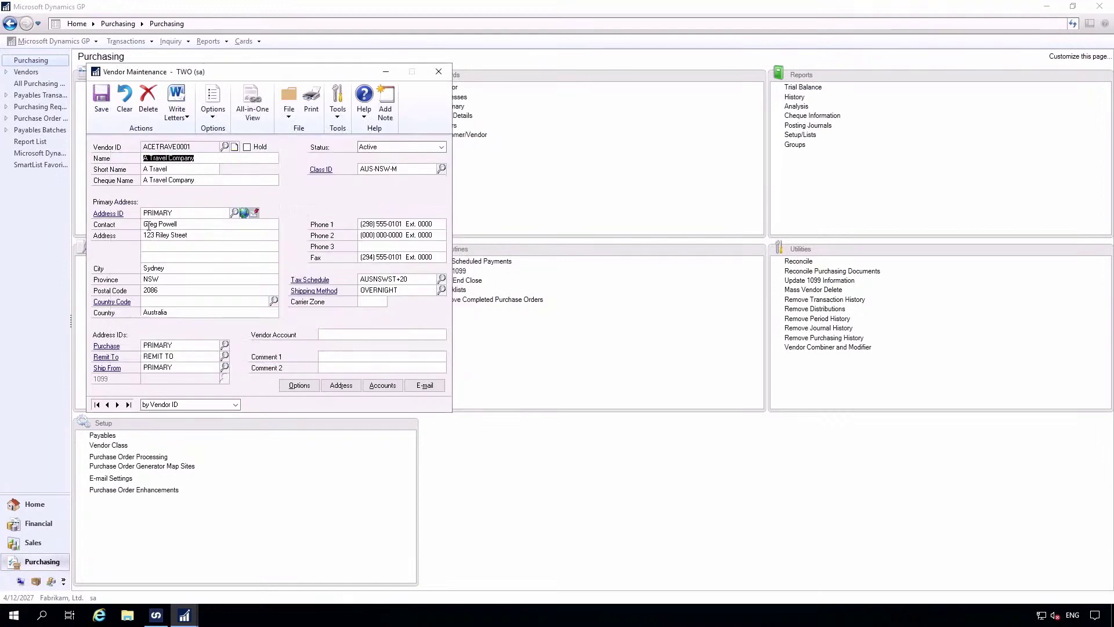
click(190, 250)
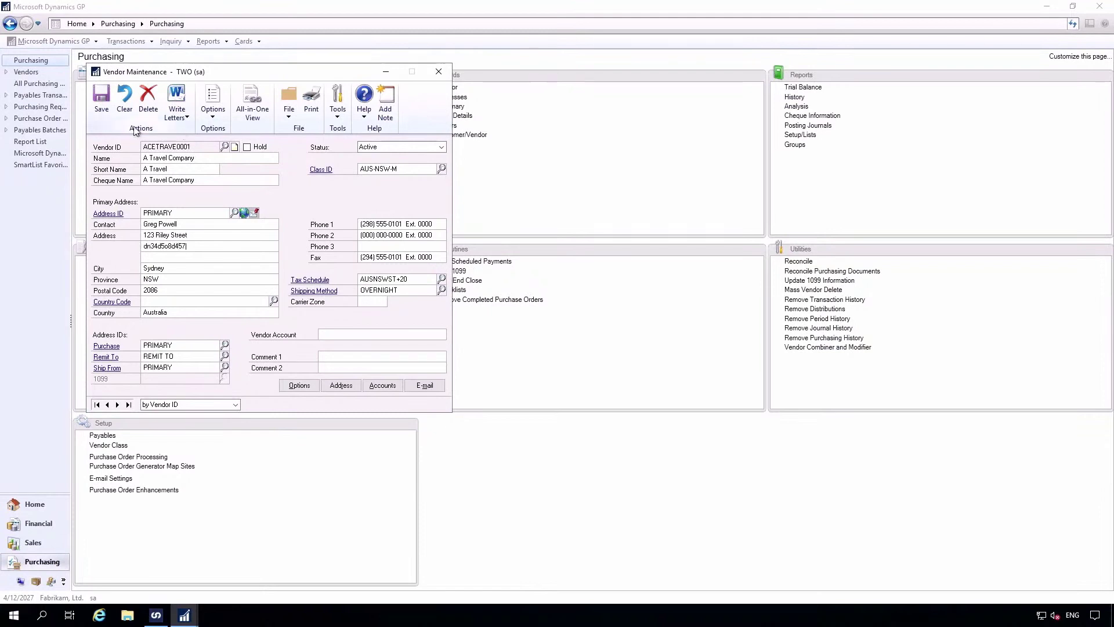
click(101, 94)
click(439, 71)
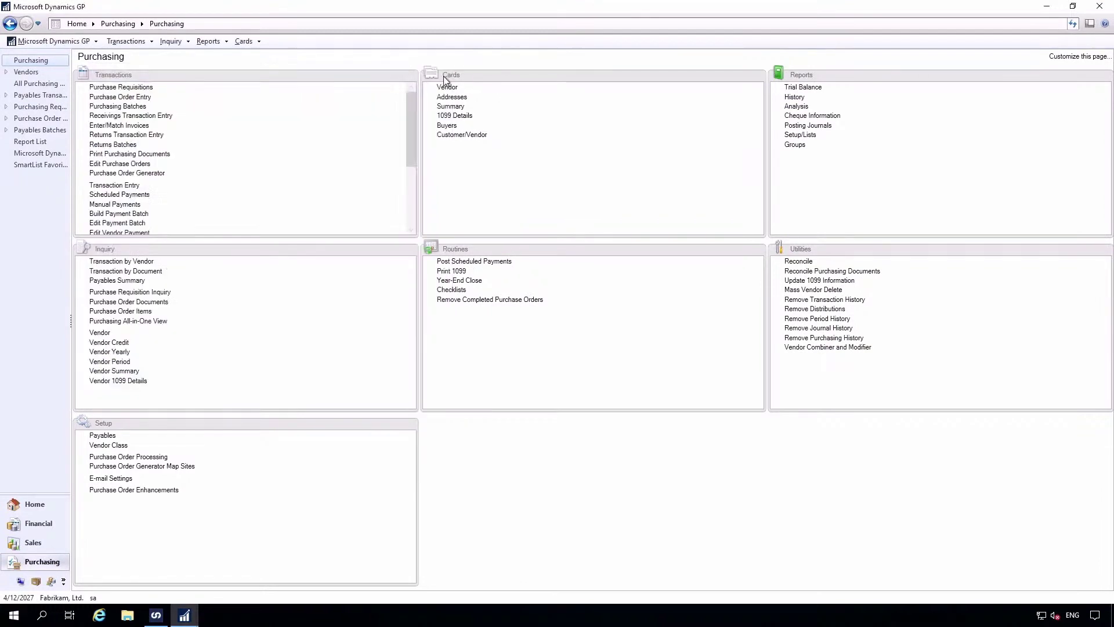
click(157, 616)
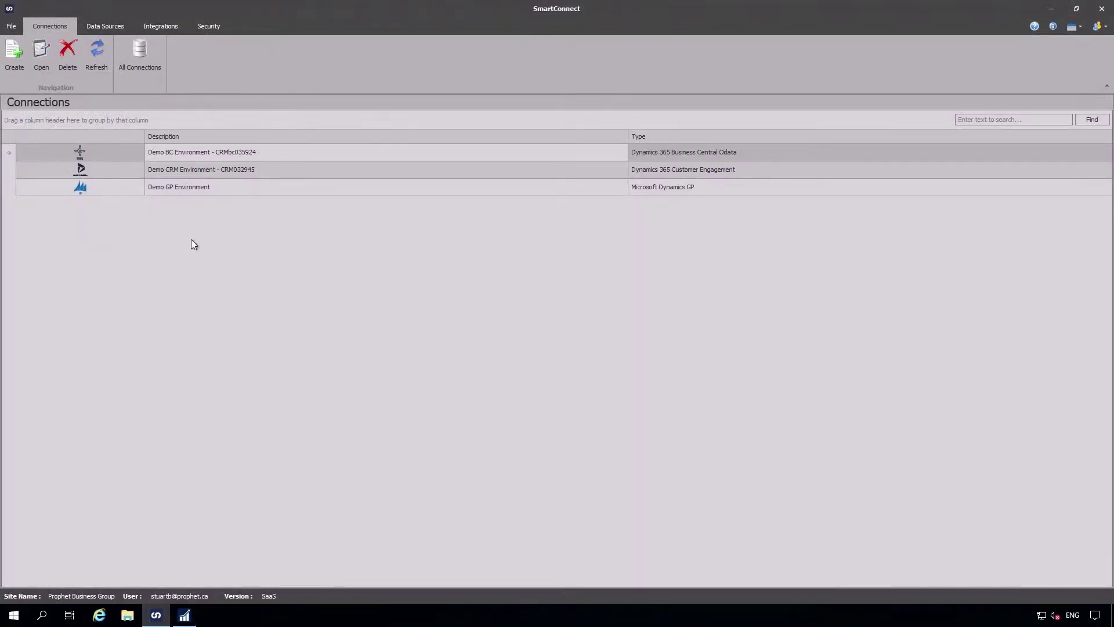
Review the Demo CRM and Demo GP Environment connection setups, then show the Data Sources list.
click(178, 173)
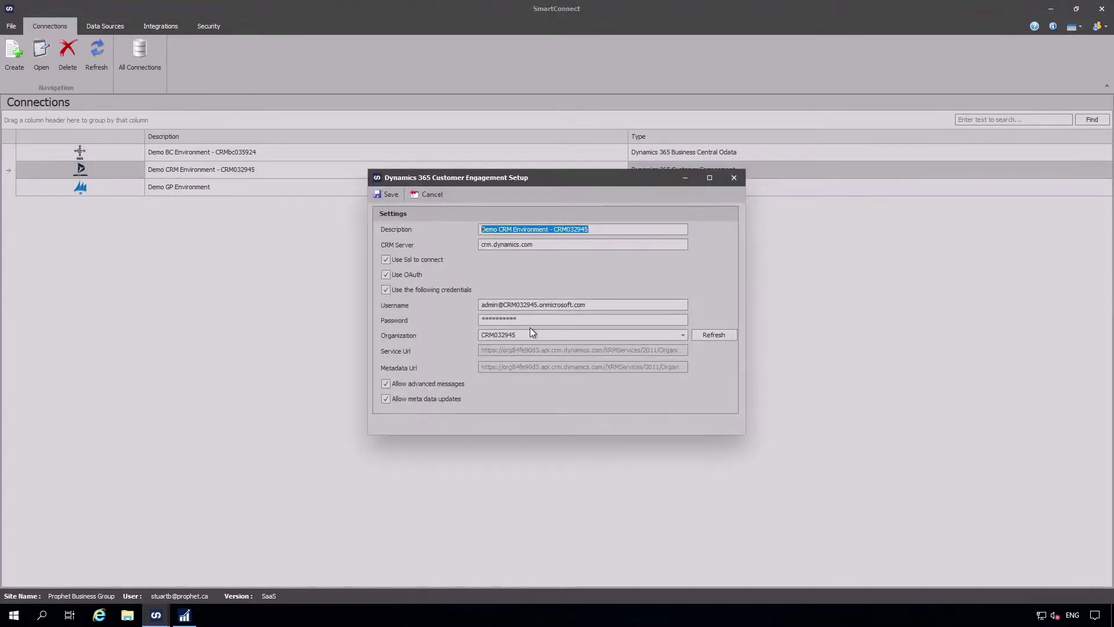
click(734, 179)
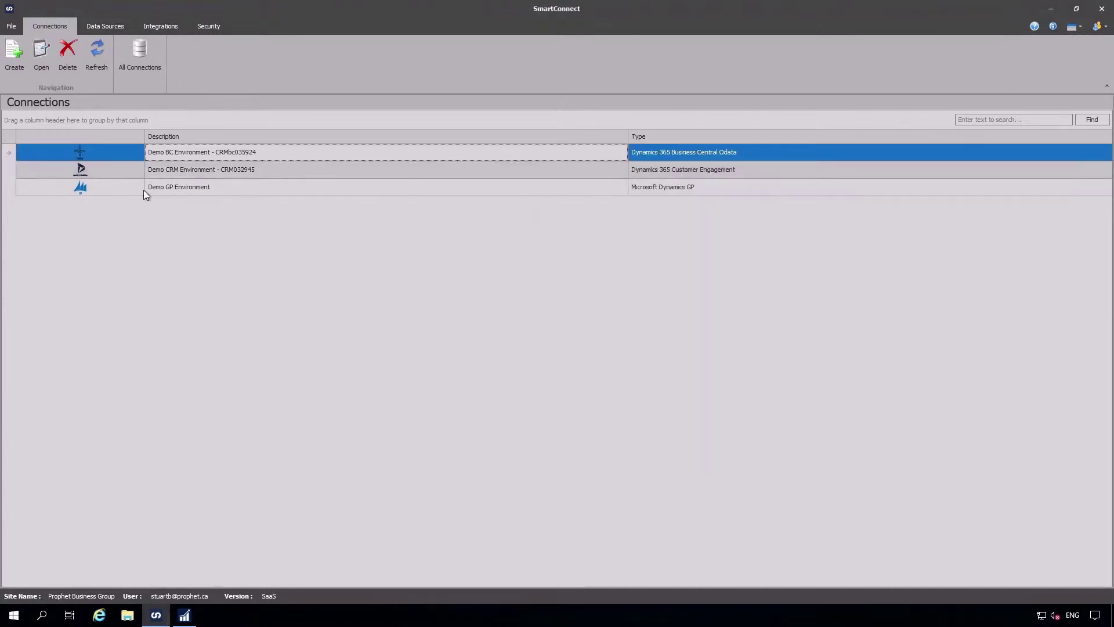
double_click(145, 191)
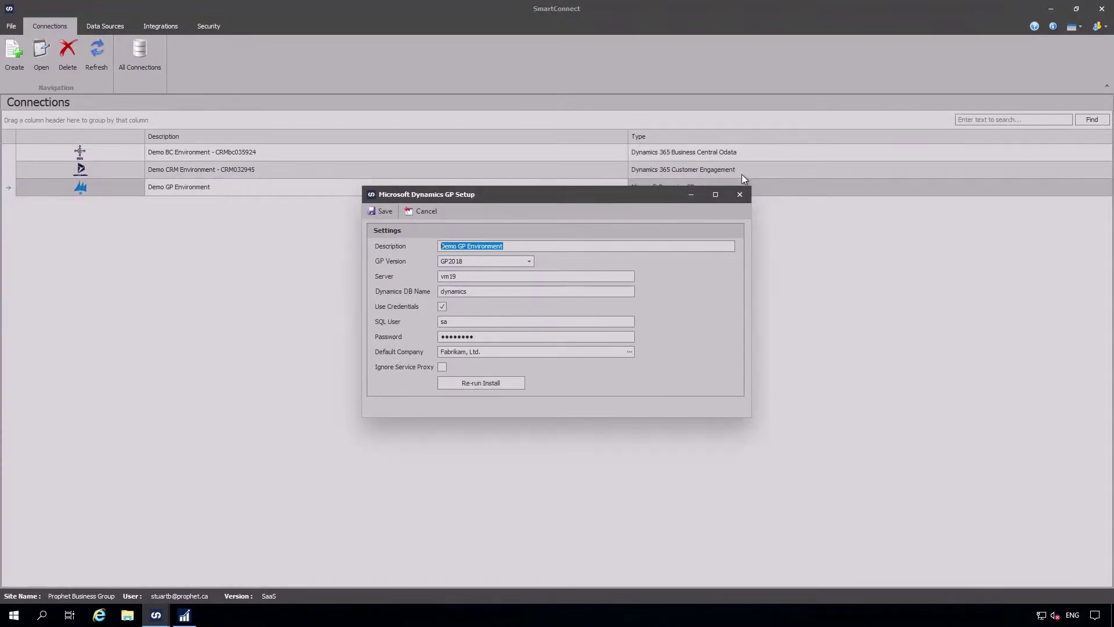
click(739, 194)
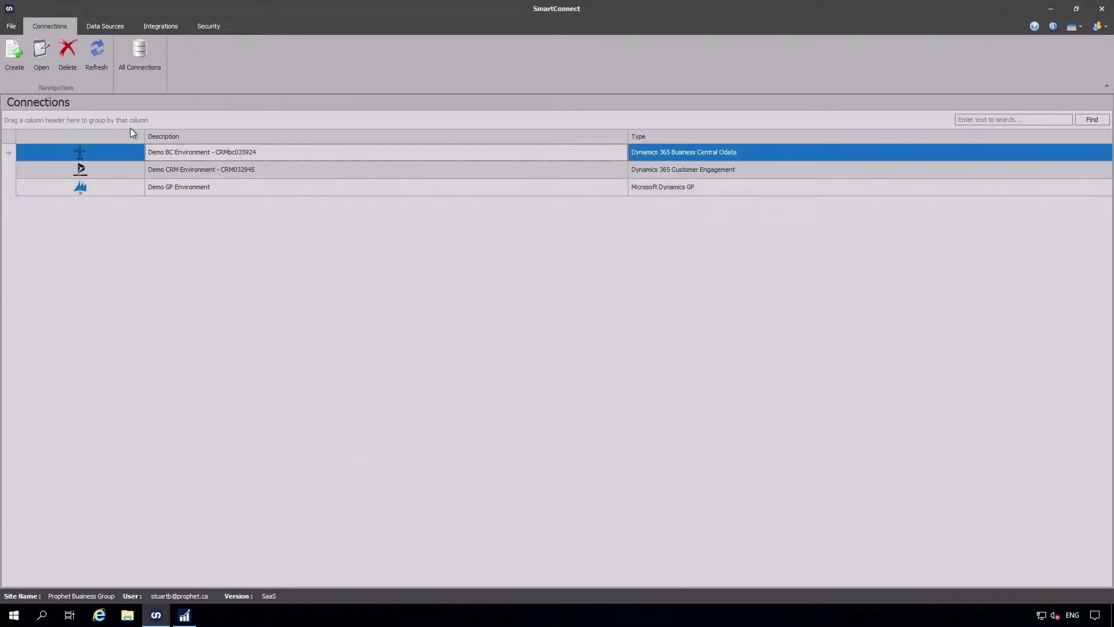
click(110, 28)
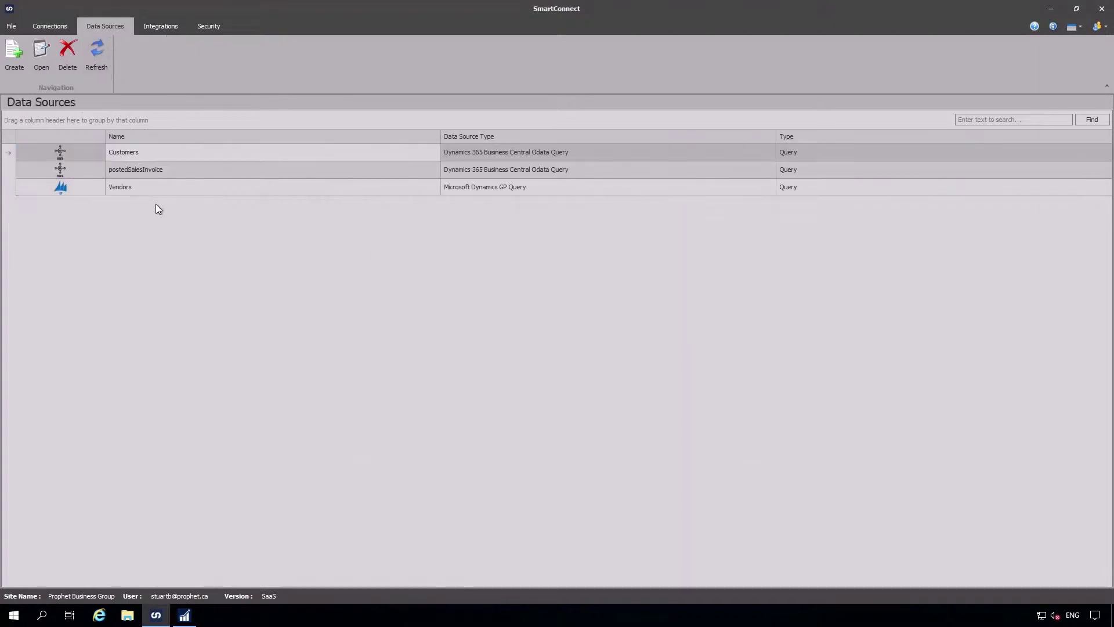
Open the Vendors data source setup and keep company TWO in the Company Lookup.
double_click(140, 187)
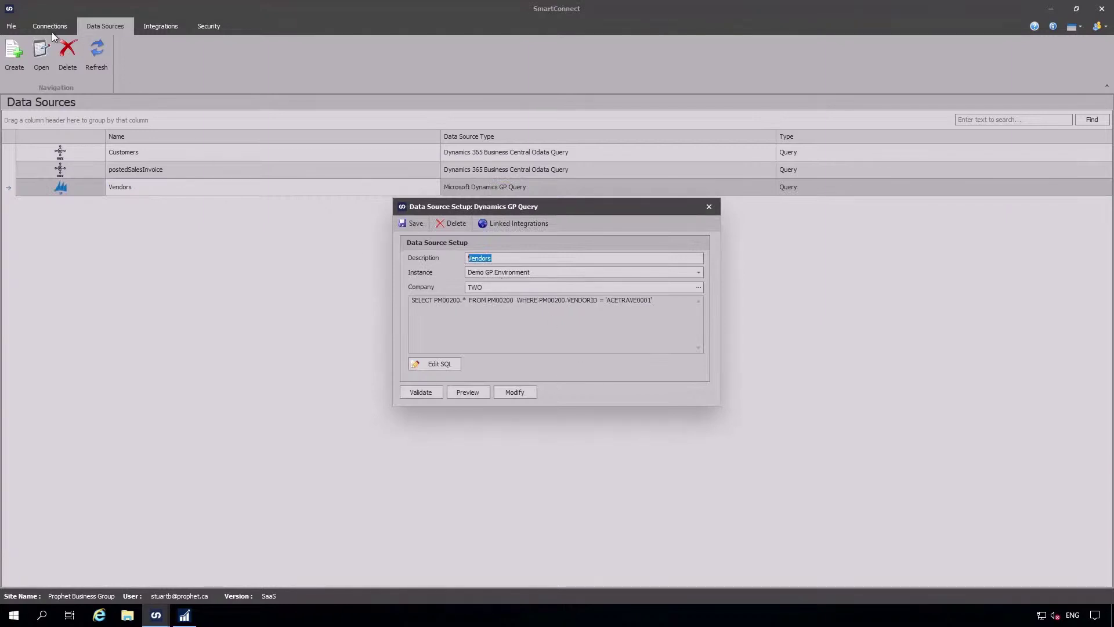
click(700, 289)
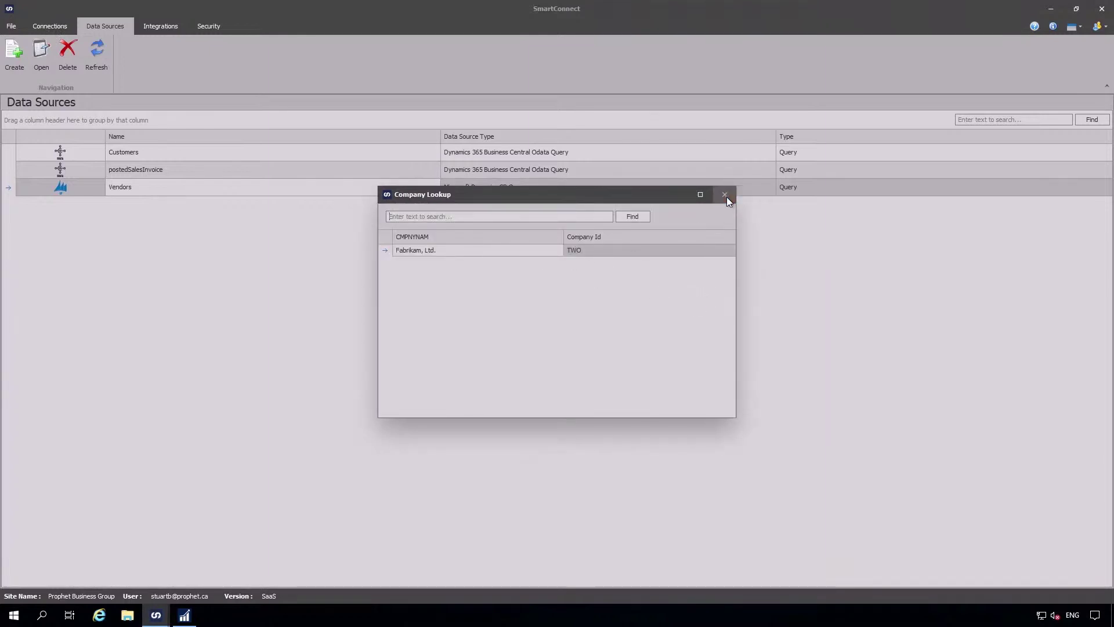
click(725, 195)
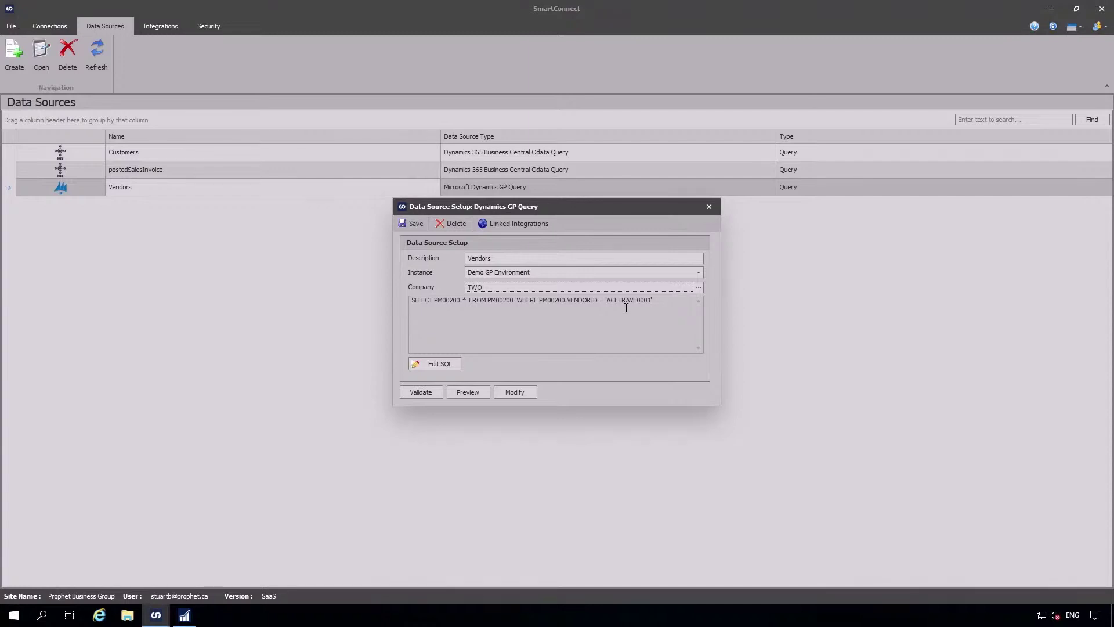
In the vendor query designer, inspect the tables and widen the grid columns to read the vendor filter.
click(514, 393)
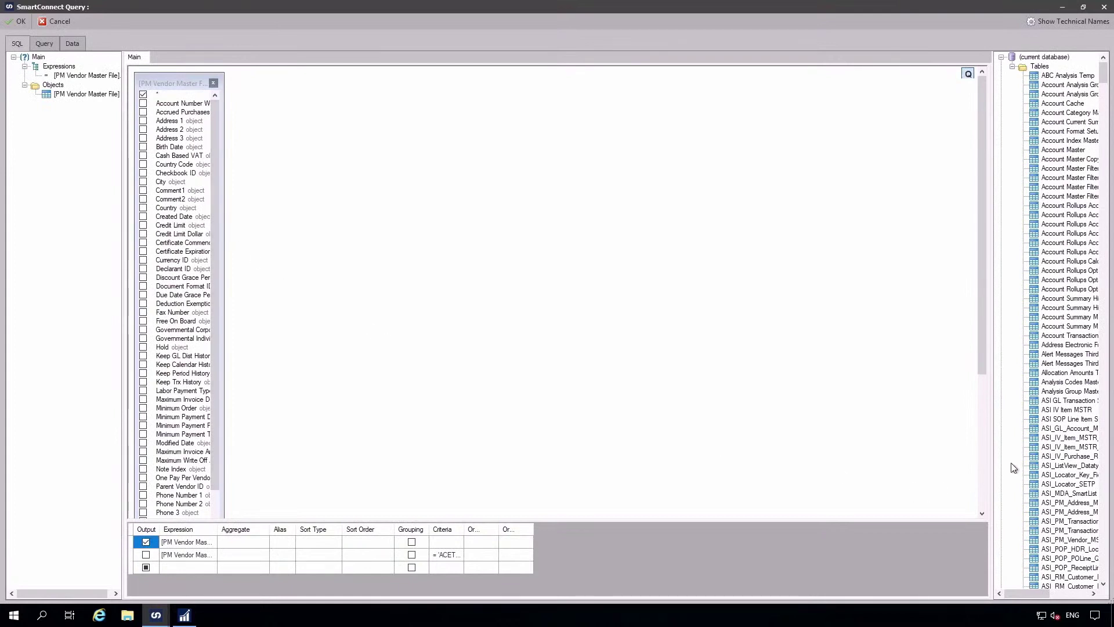
double_click(1065, 216)
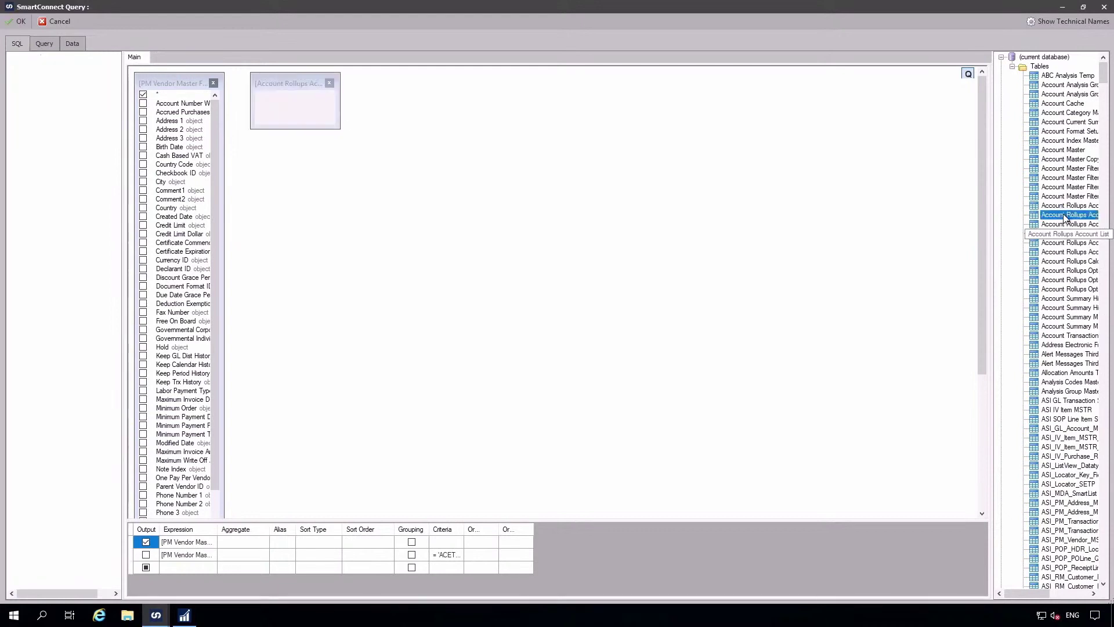
click(329, 83)
drag(224, 177, 312, 176)
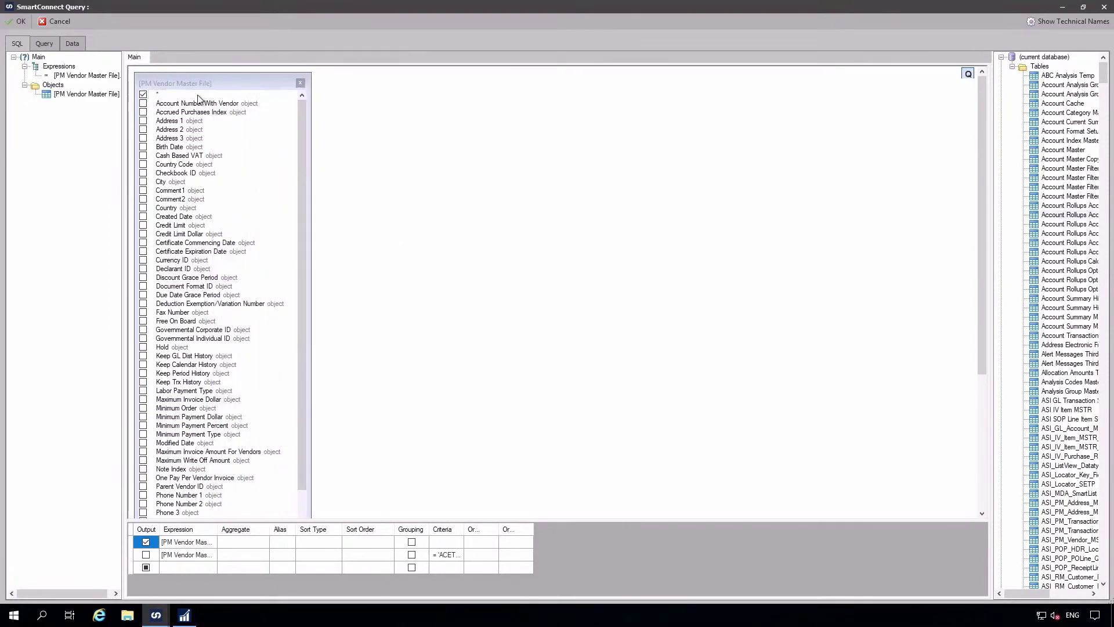
double_click(218, 528)
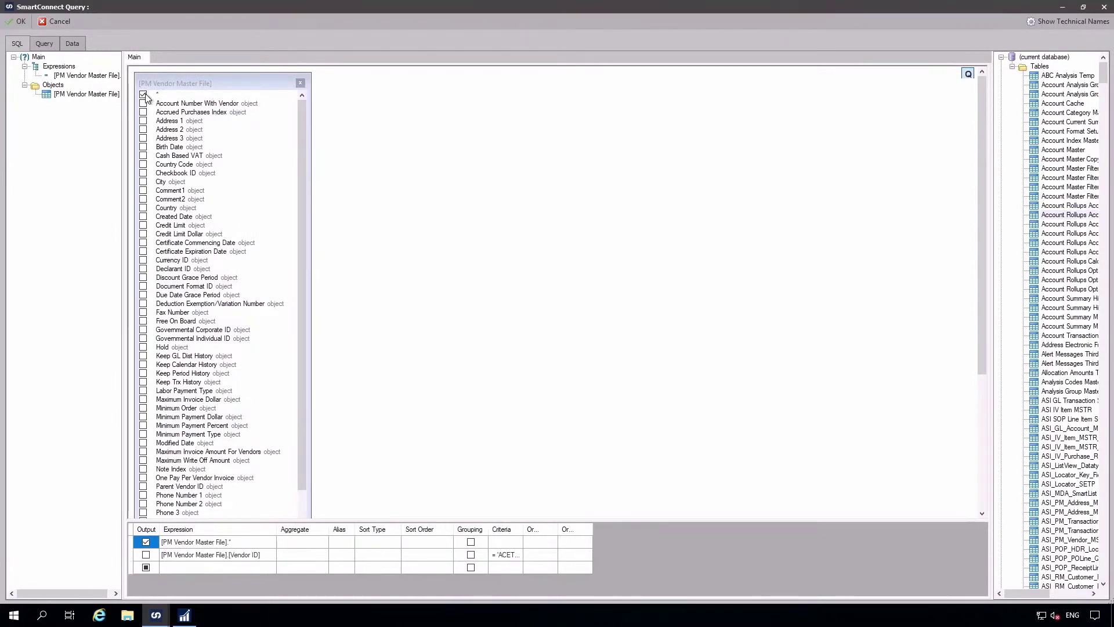
double_click(524, 527)
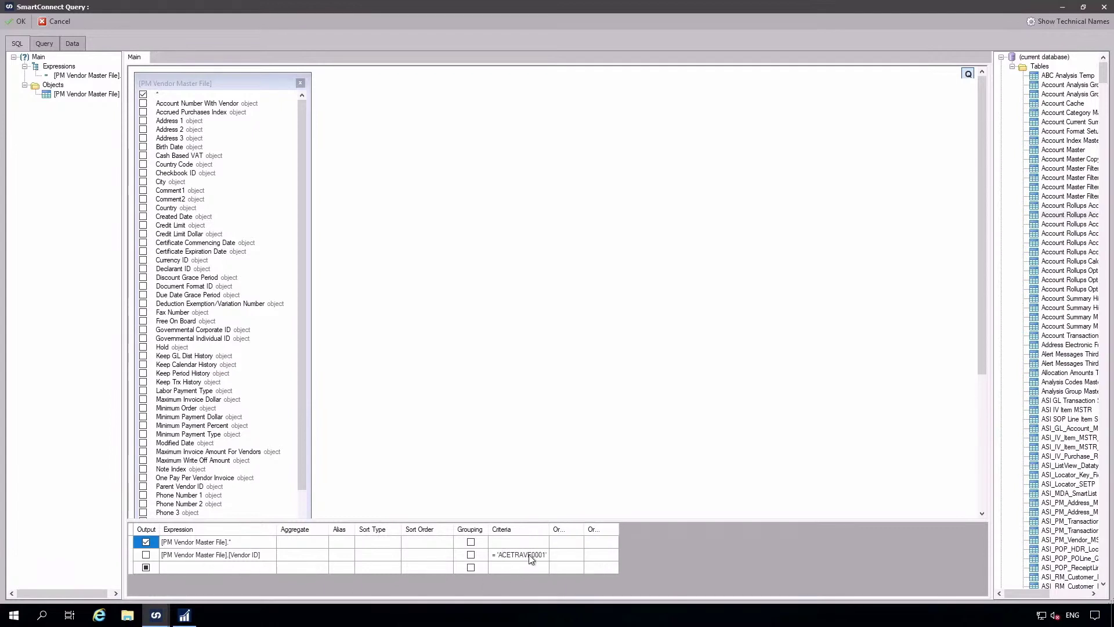
Check the query's SQL and returned ACETRAVE0001 row, then close back to the integrations list.
click(43, 43)
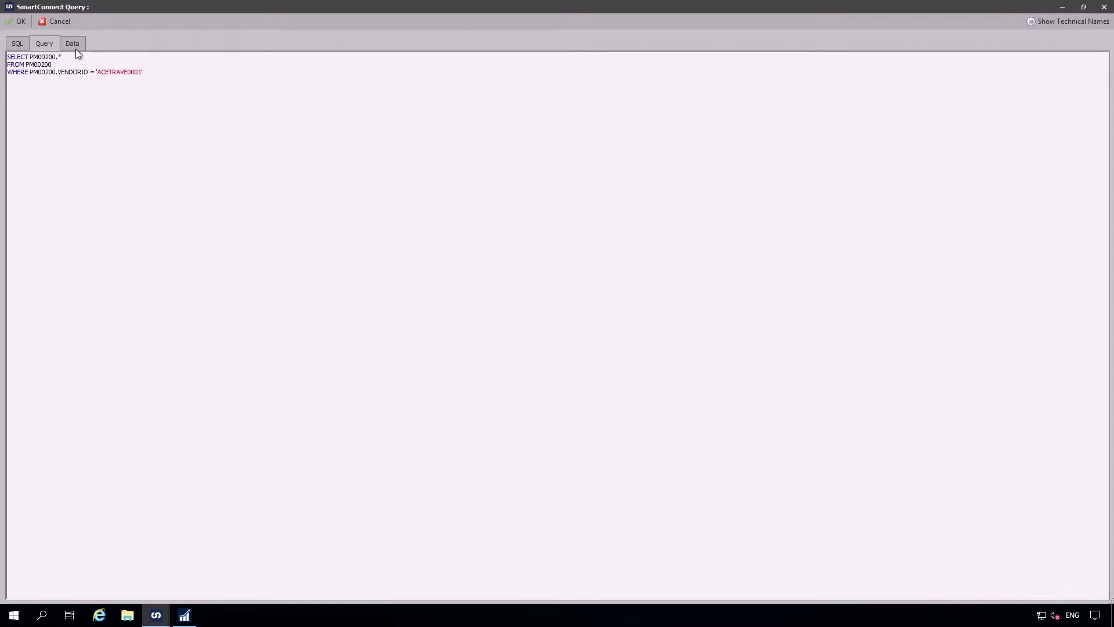
click(73, 44)
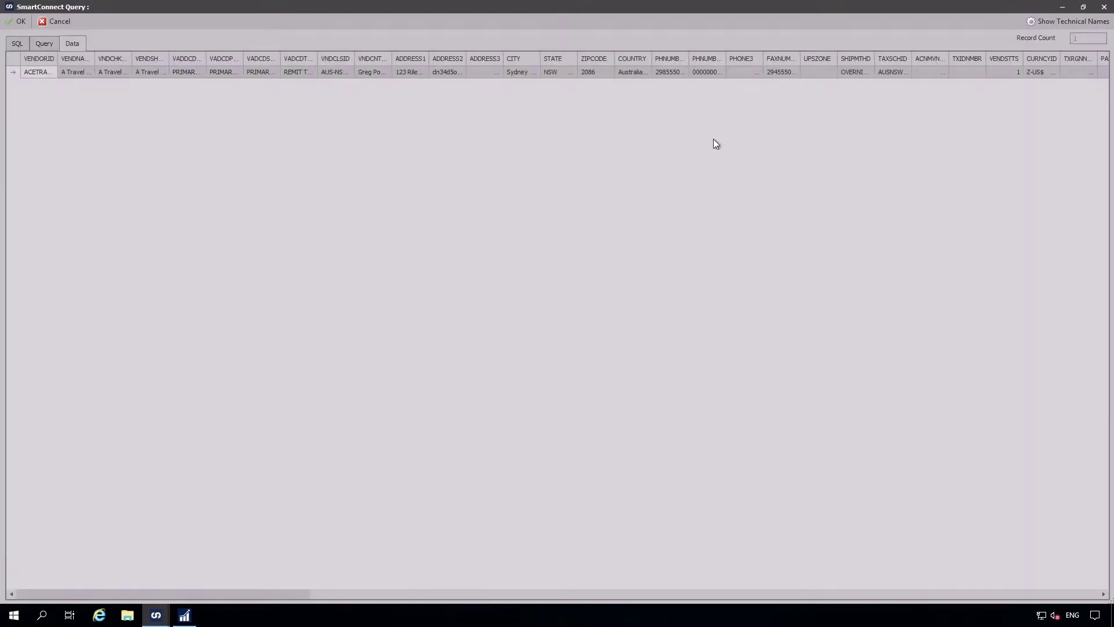
click(67, 22)
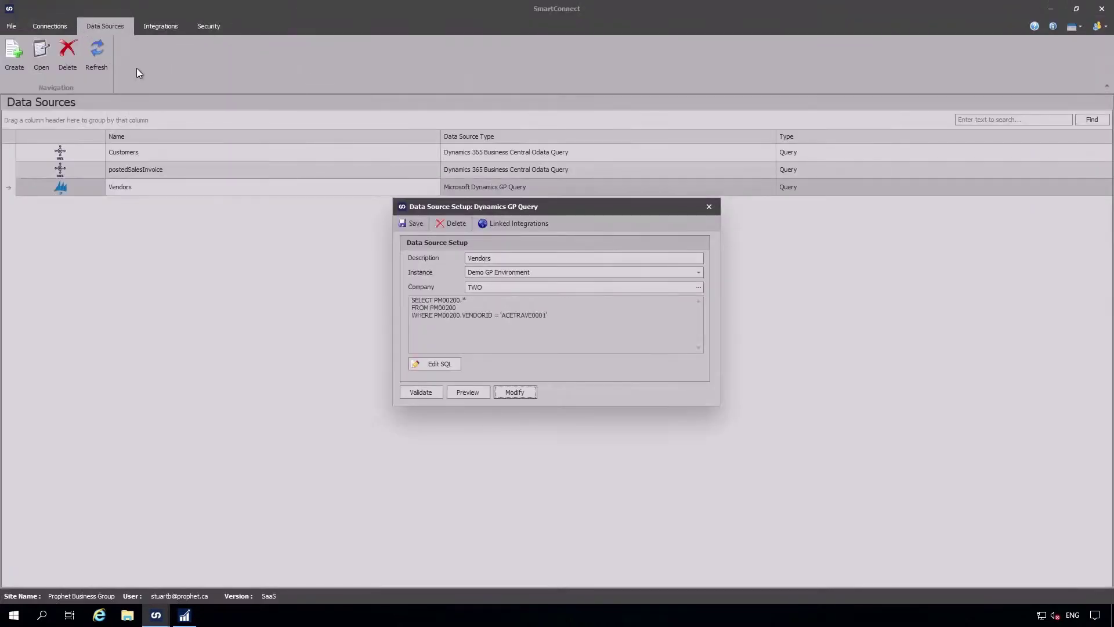
click(711, 206)
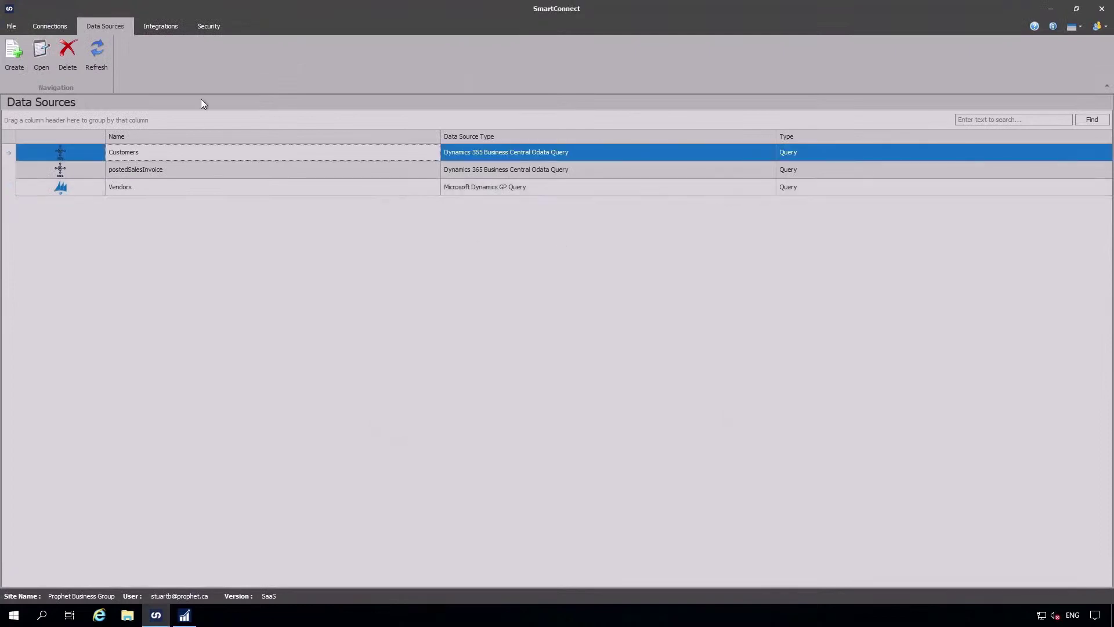
click(168, 26)
Open the VENDOR integration, preview its single vendor row, and open the Account (account) mapping.
double_click(141, 174)
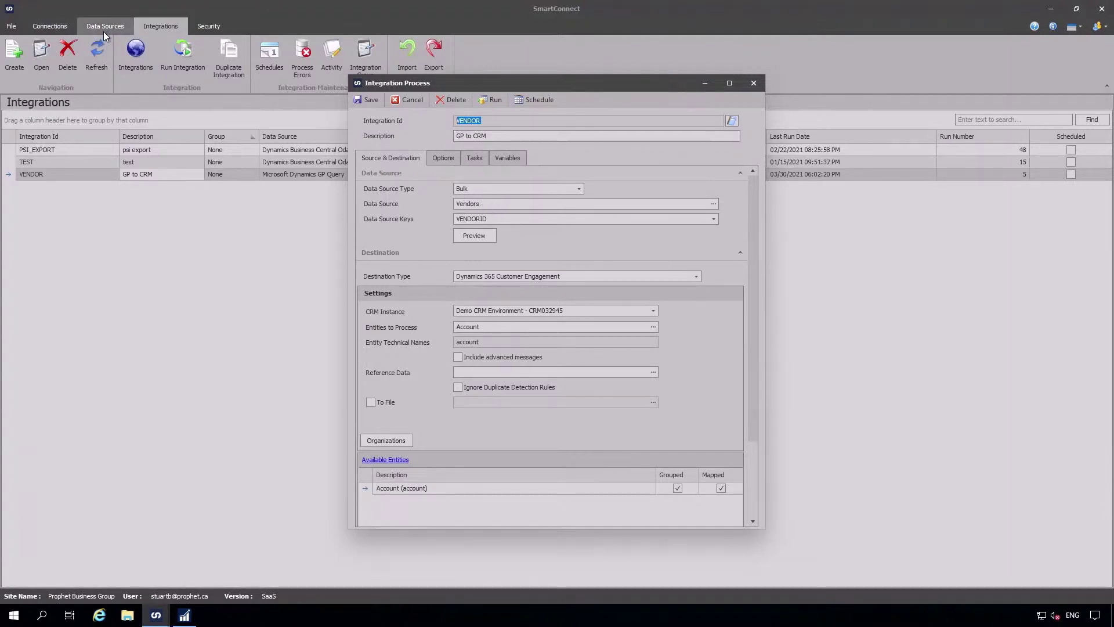
click(488, 235)
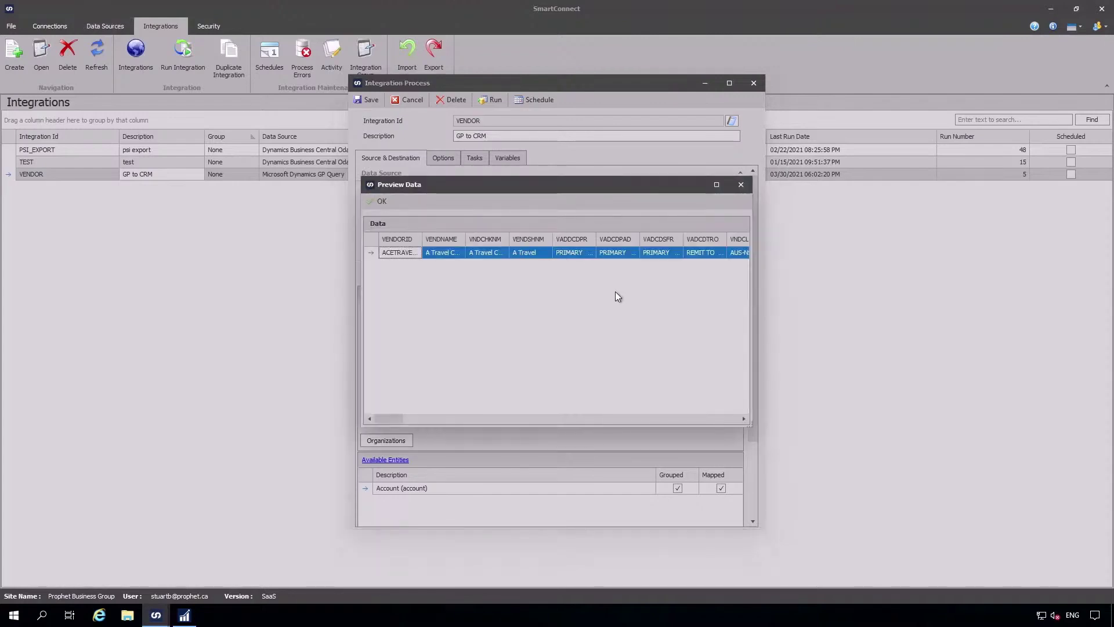
click(382, 203)
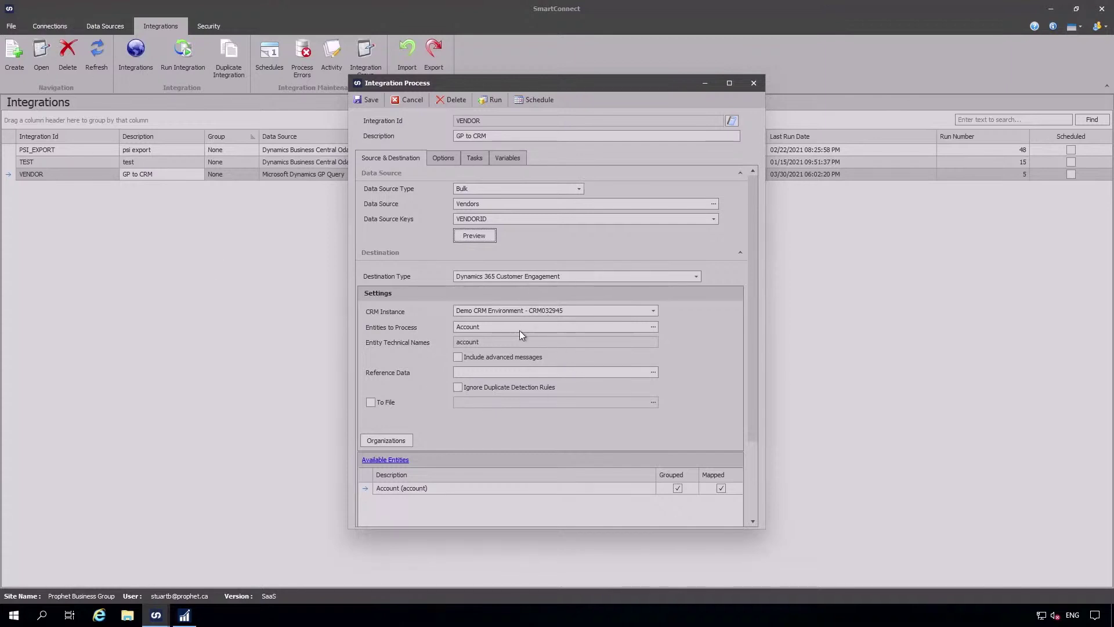
click(718, 489)
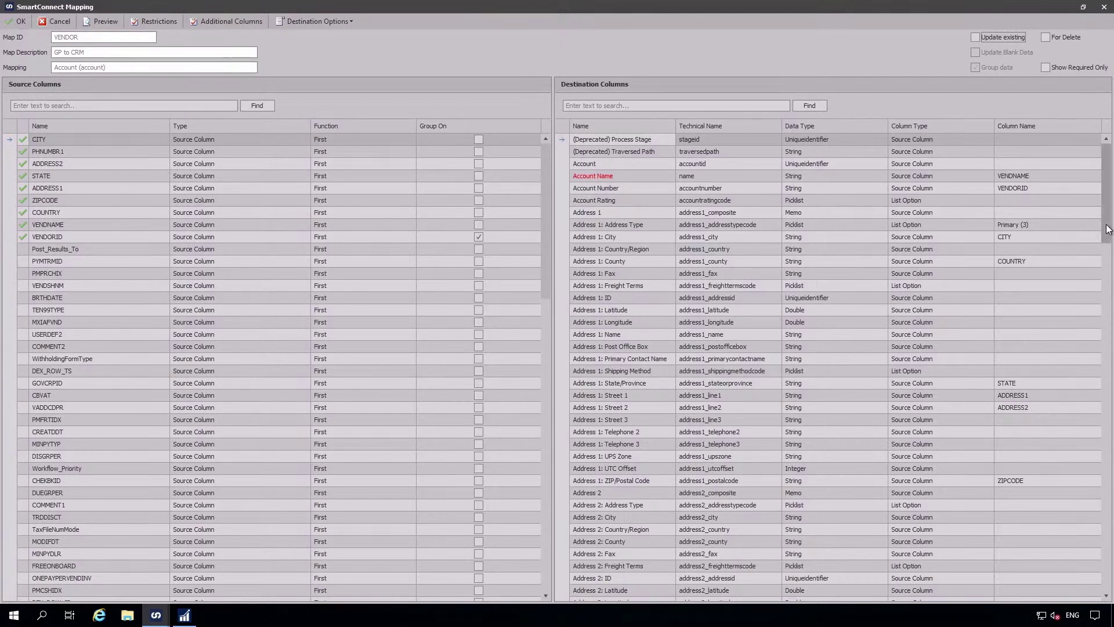
Review the Account destination columns, including Relationship Type Vendor, preview the data, and cancel unchanged.
drag(1107, 233, 1107, 568)
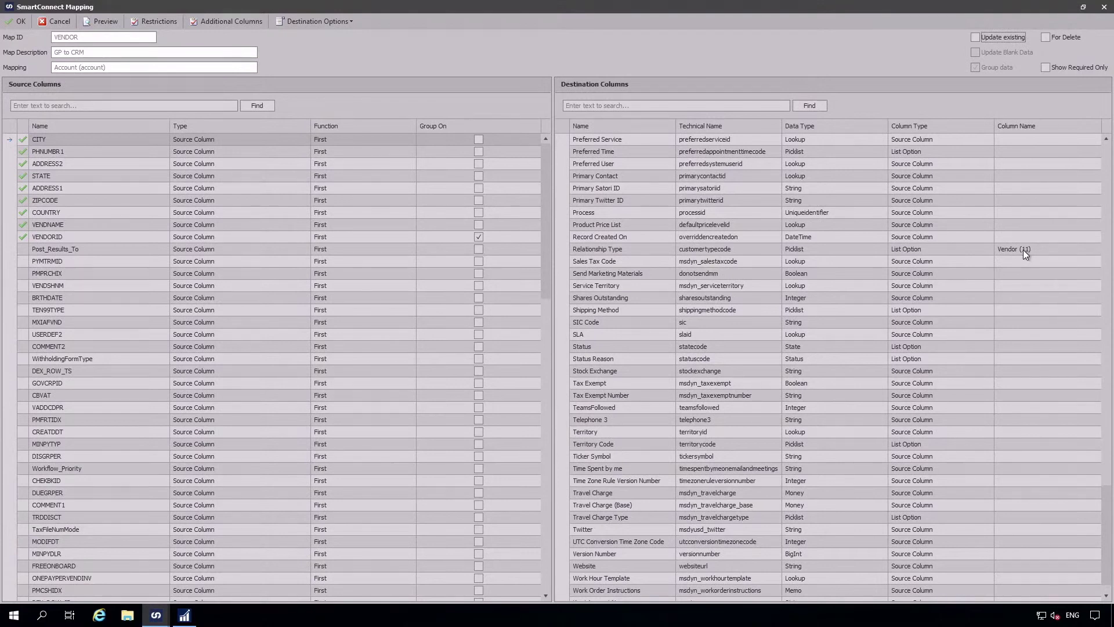
click(106, 21)
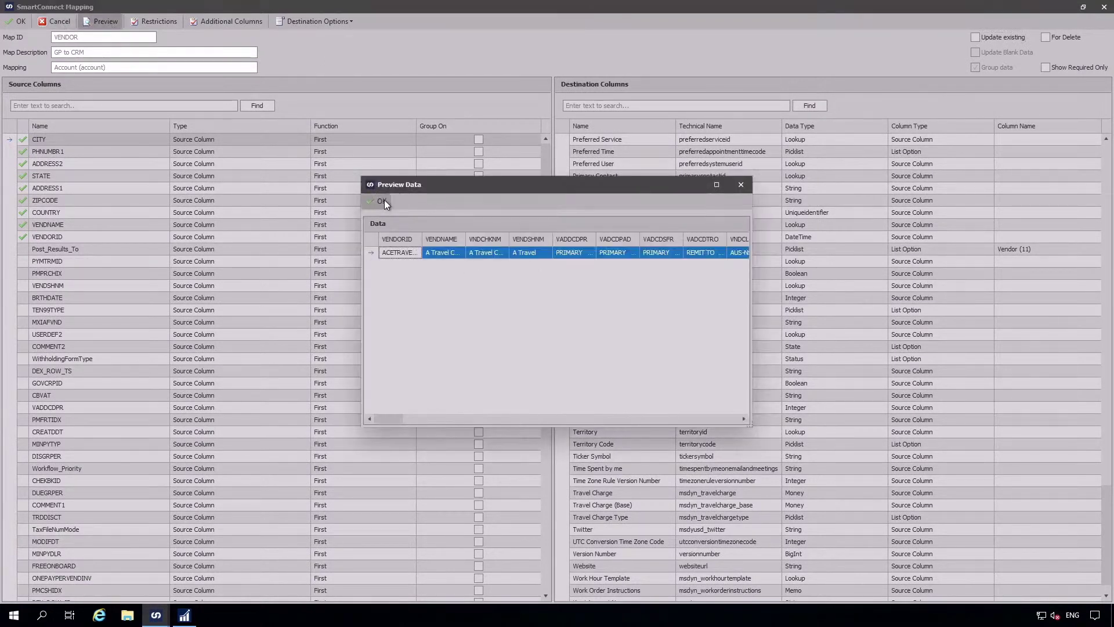
click(382, 202)
click(56, 21)
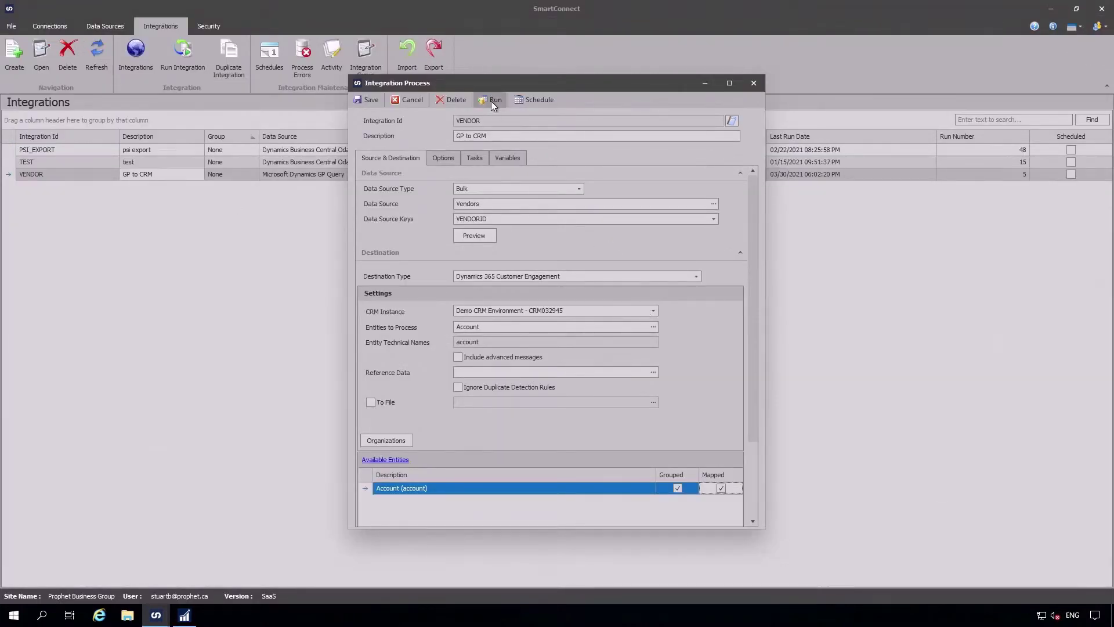
Run the VENDOR integration, confirming run 6 processes its 1 record successfully.
click(755, 83)
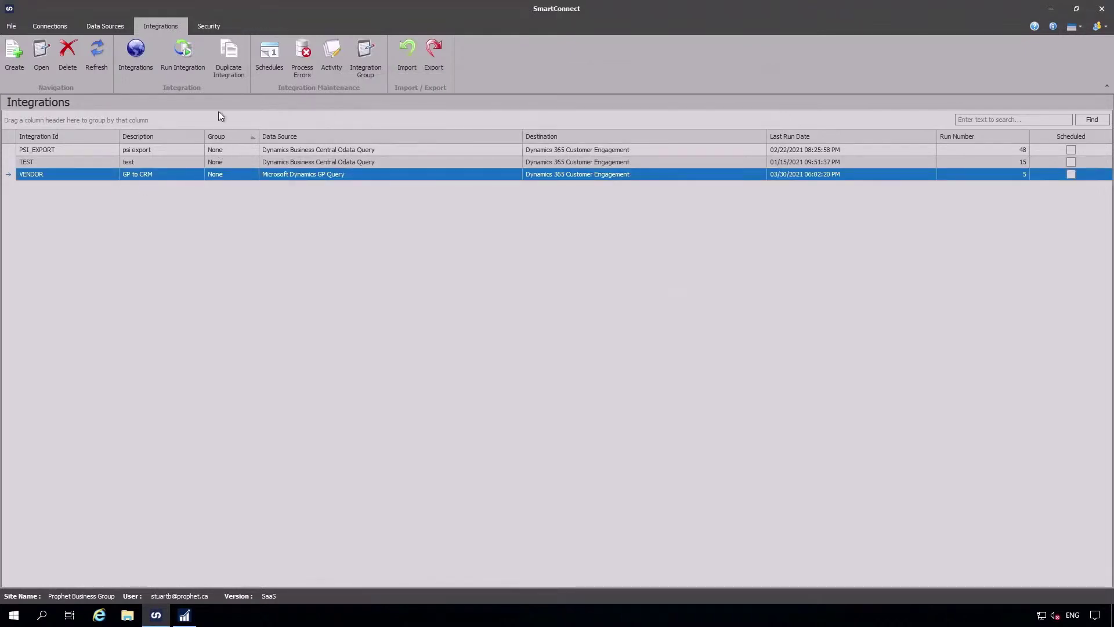
click(185, 57)
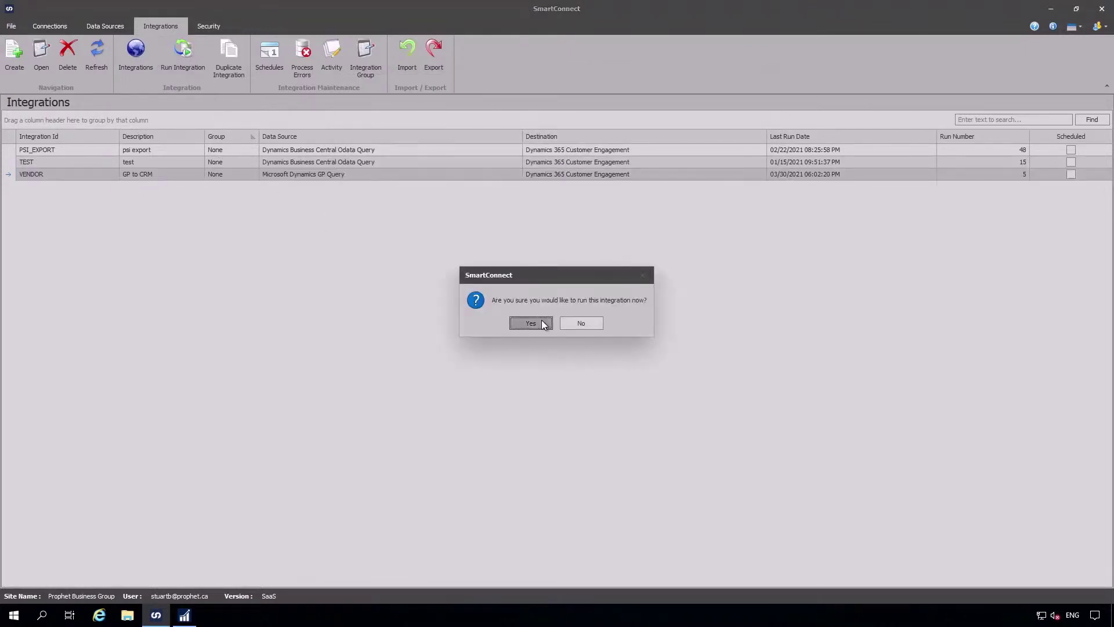
click(531, 323)
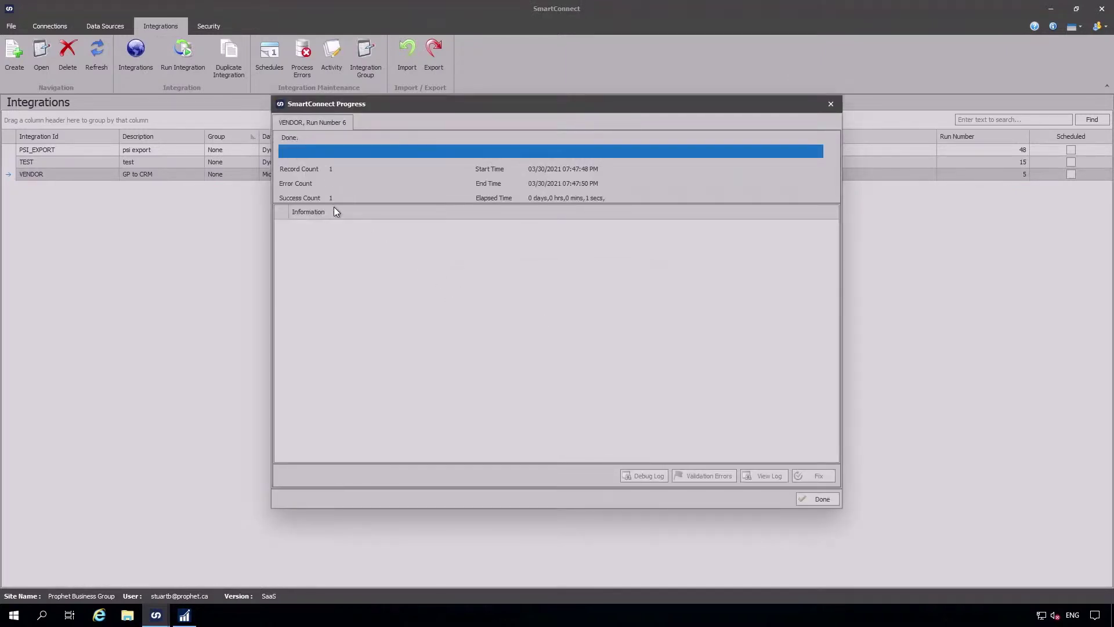
click(815, 500)
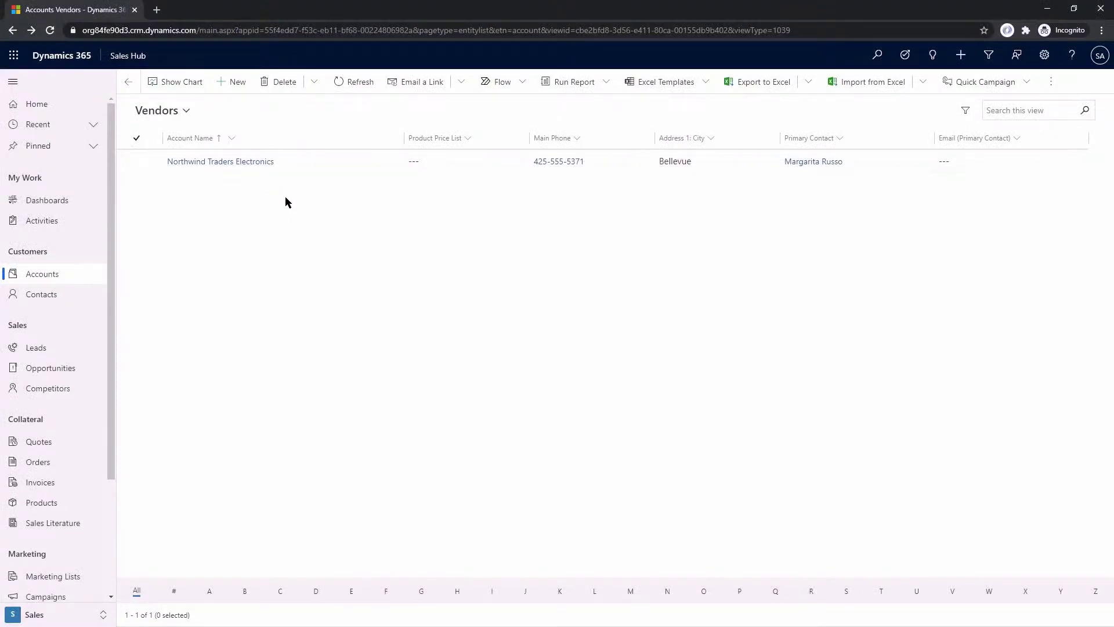
Refresh the Vendors view and open the synced A Travel Company account record.
click(348, 82)
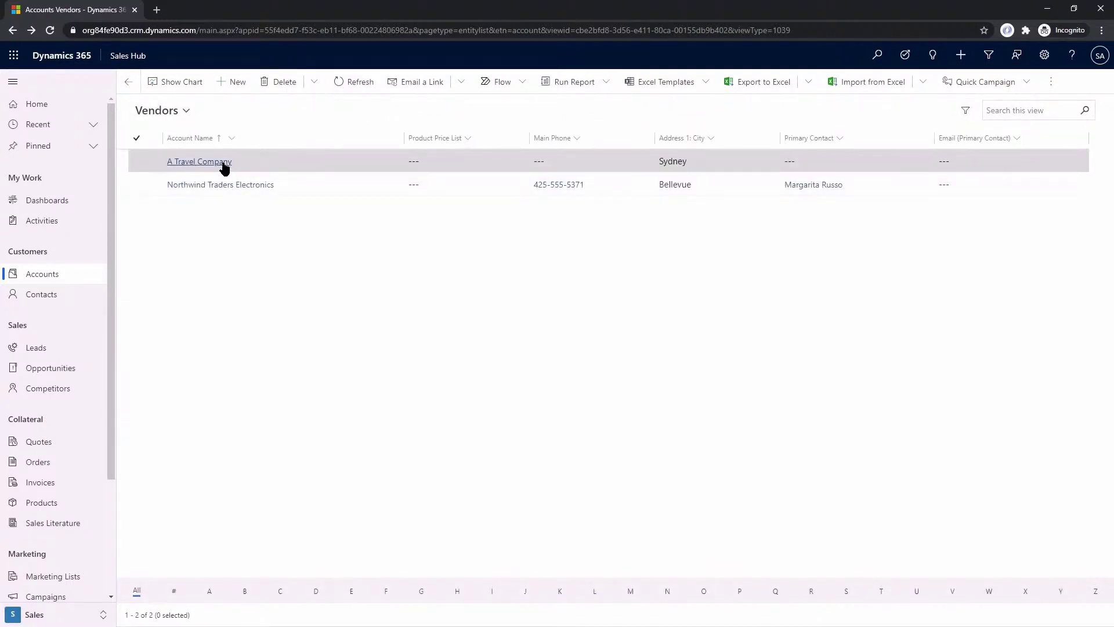
click(204, 163)
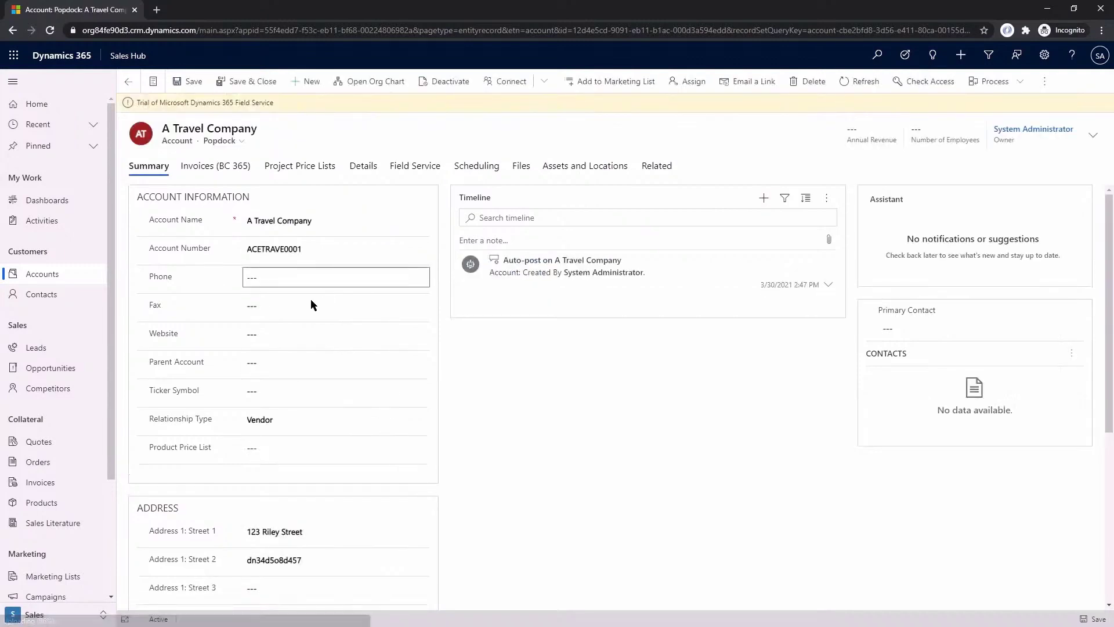
scroll(357, 407, down, 1)
scroll(358, 407, down, 2)
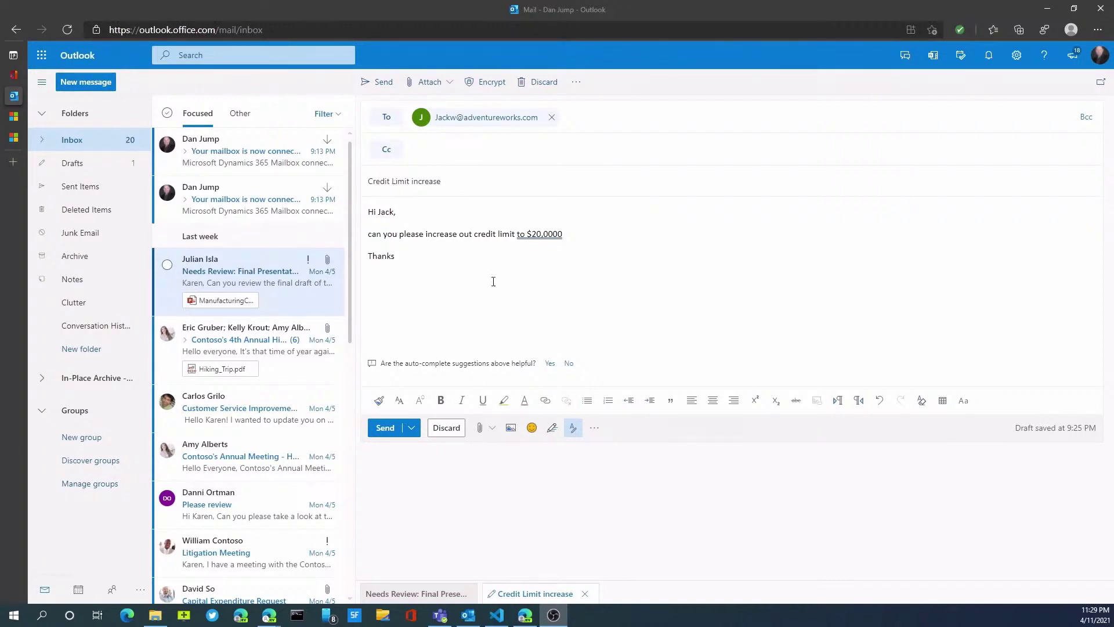
Launch the Dynamics 365 add-in pane for the 'Credit Limit increase' draft, showing Adventure Works and its contact.
click(594, 428)
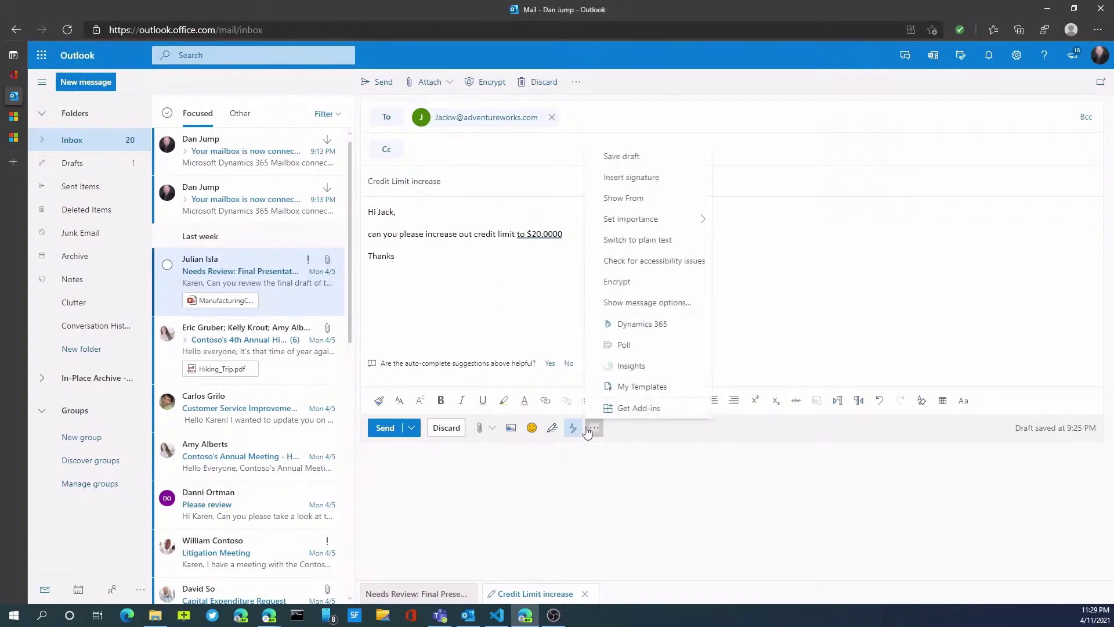
click(642, 325)
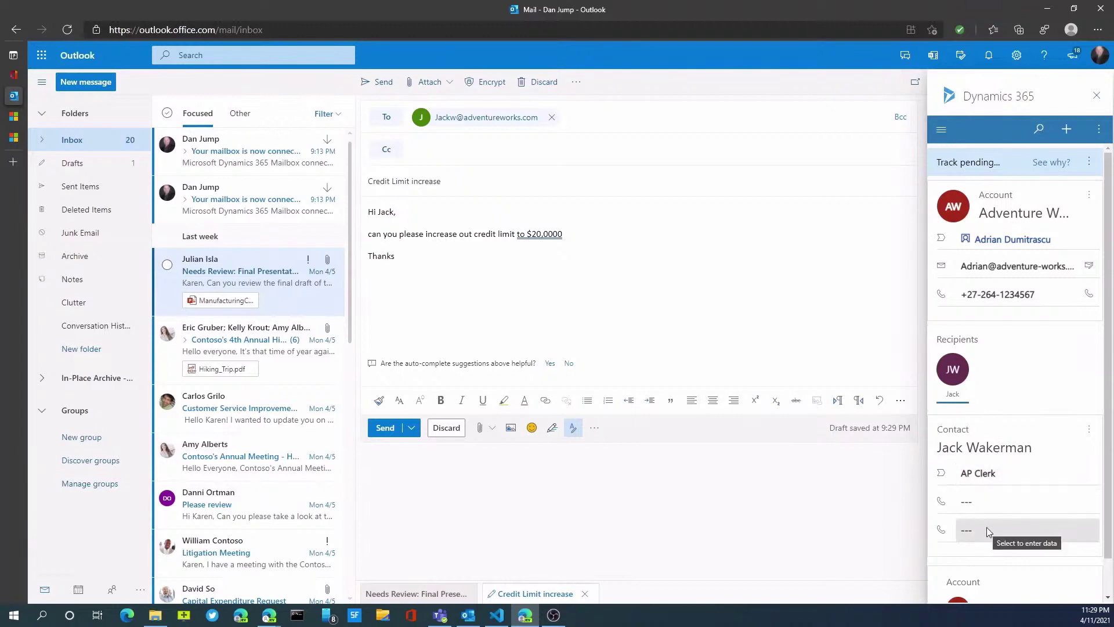
scroll(987, 527, down, 1)
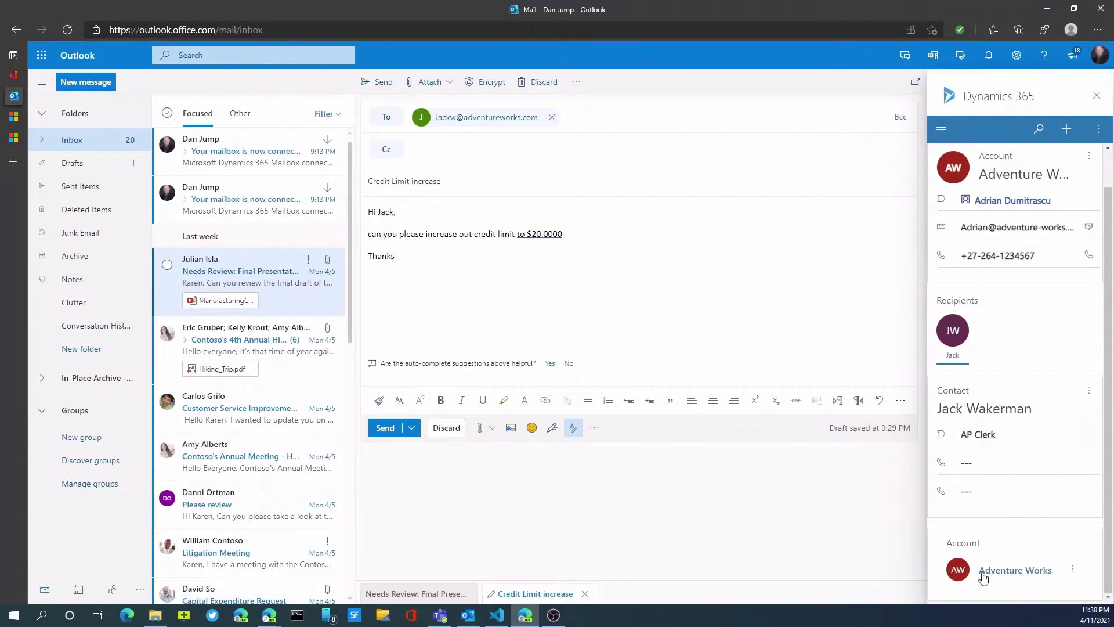
scroll(998, 511, up, 1)
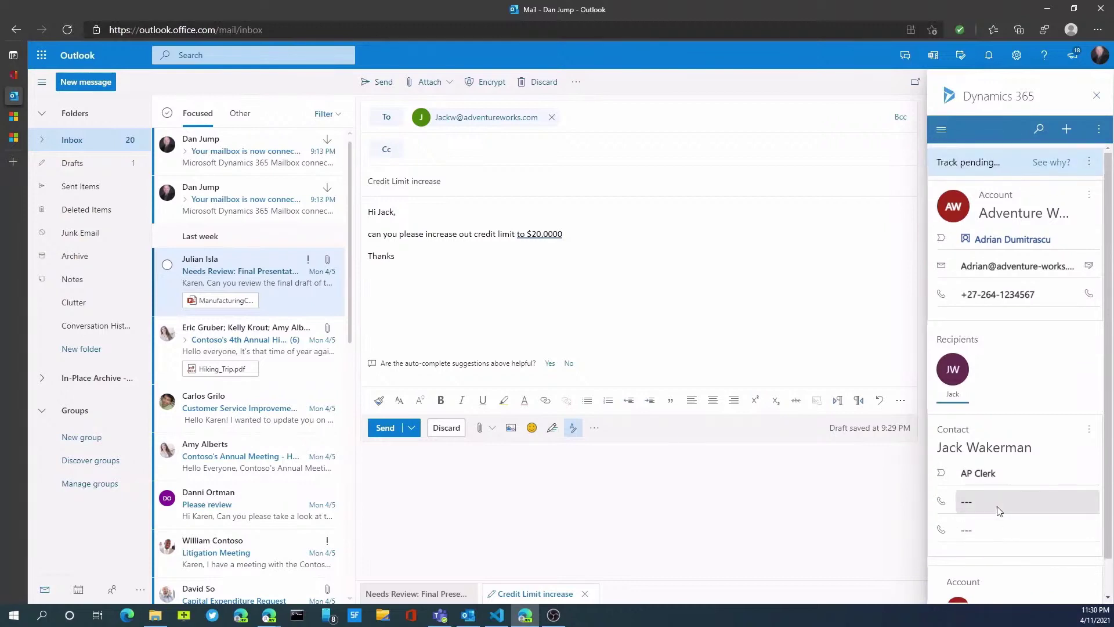
mouse_move(978, 165)
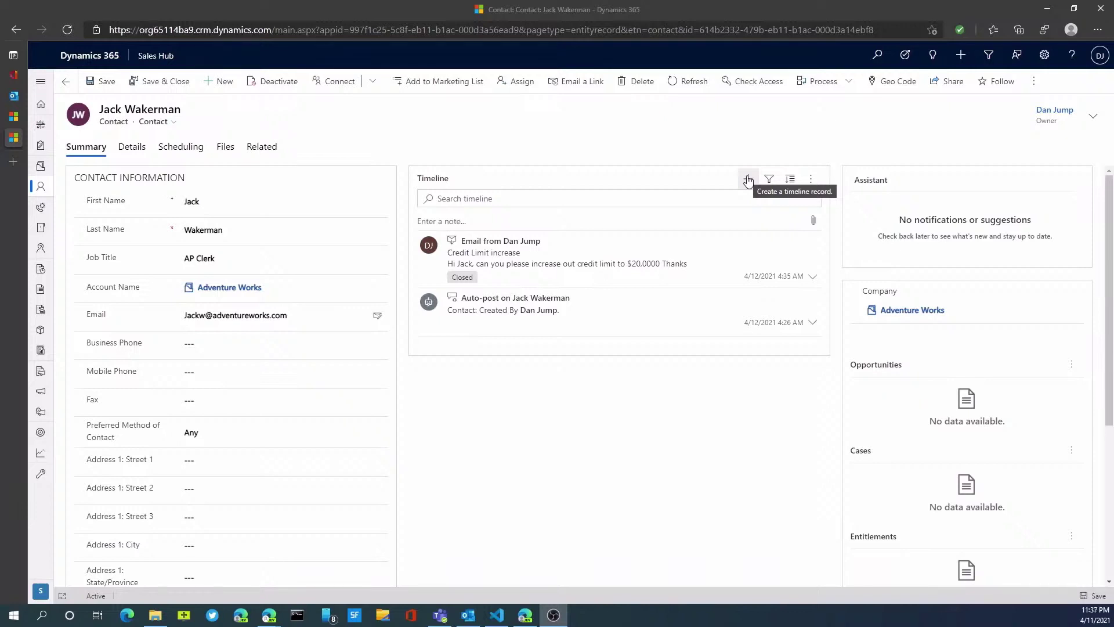
Go to the Accounts list from the Sales Hub sitemap.
click(41, 168)
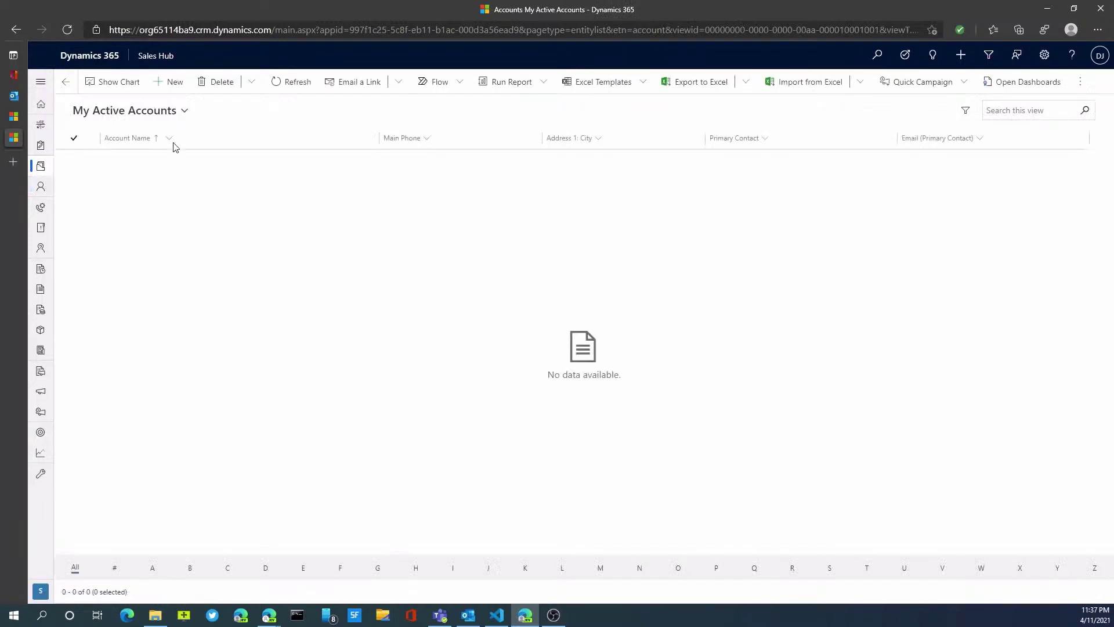
Switch to All Accounts, search 'advent', and open the Adventure Works (Johannesburg) account.
click(169, 112)
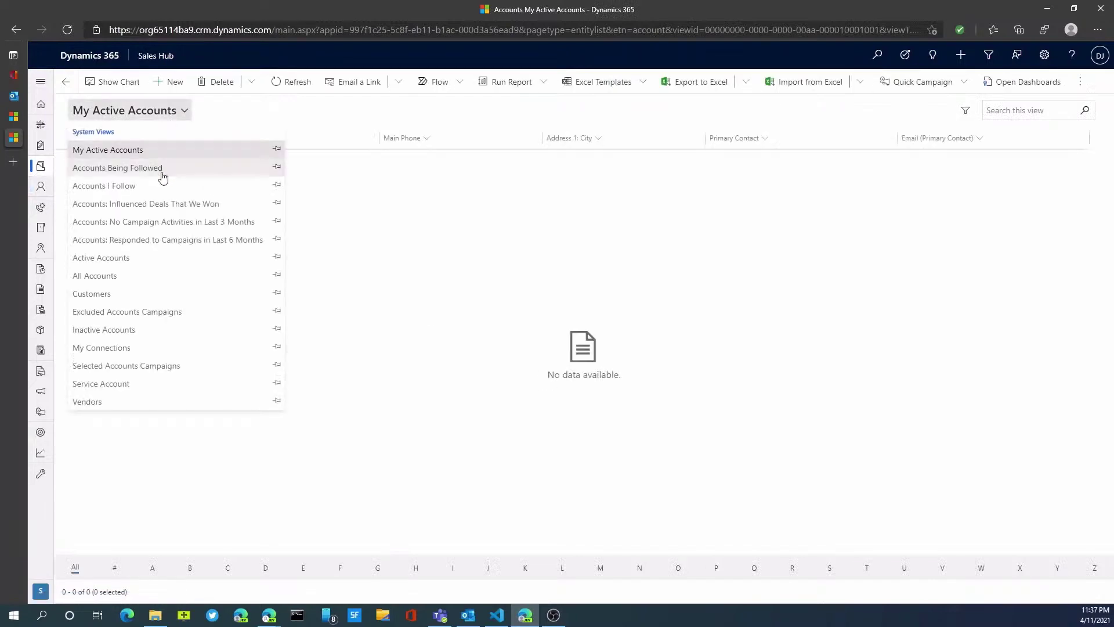
click(145, 279)
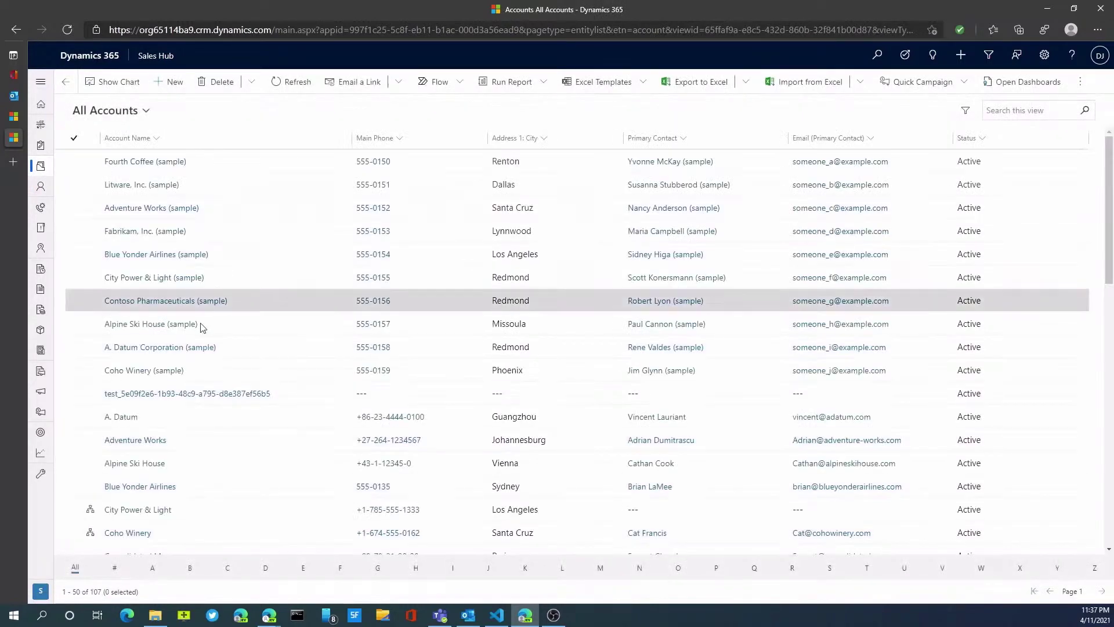
click(1007, 111)
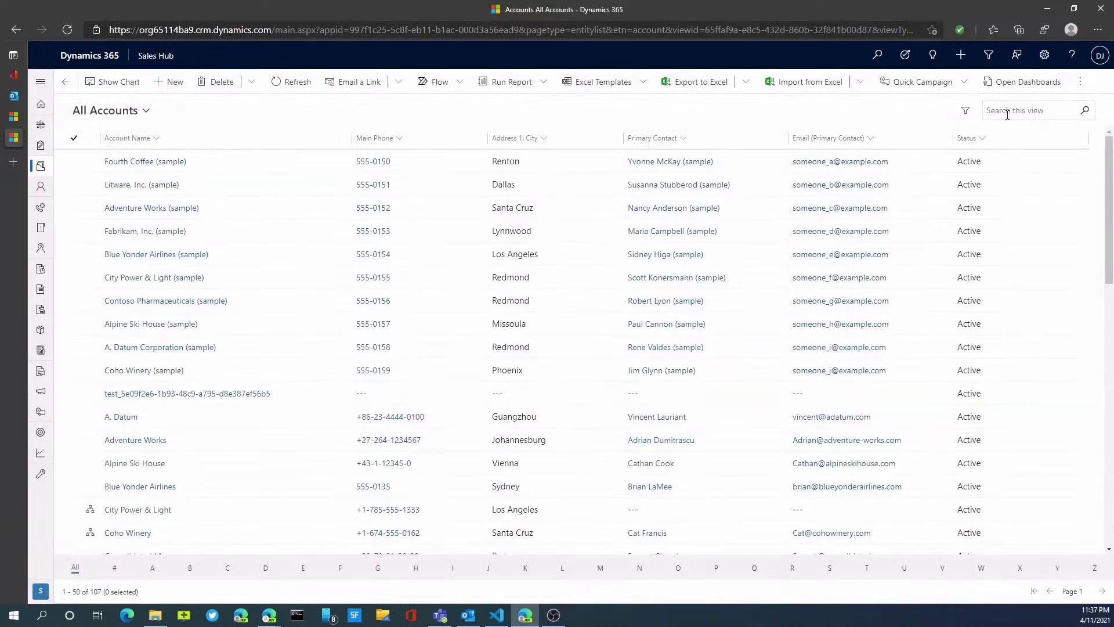
text(advent)
key(Return)
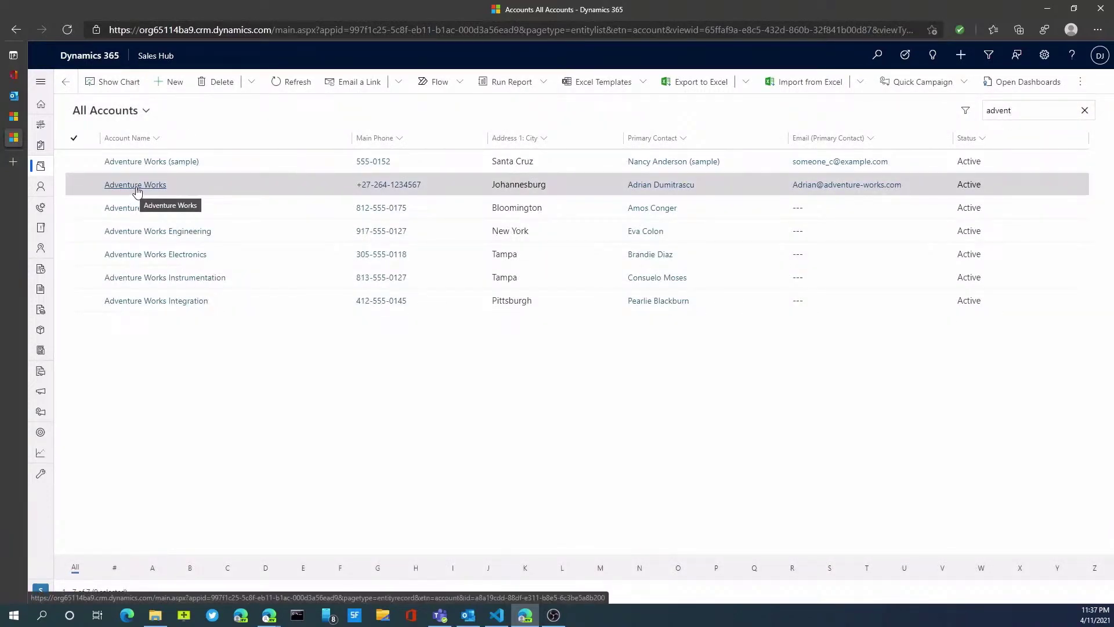
click(159, 195)
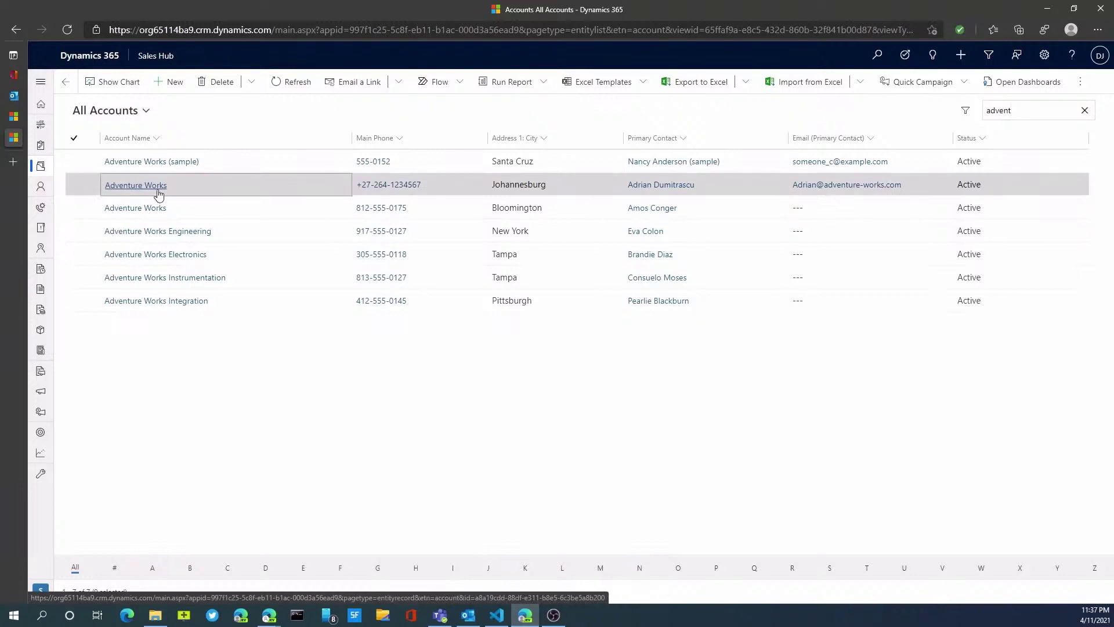
click(159, 194)
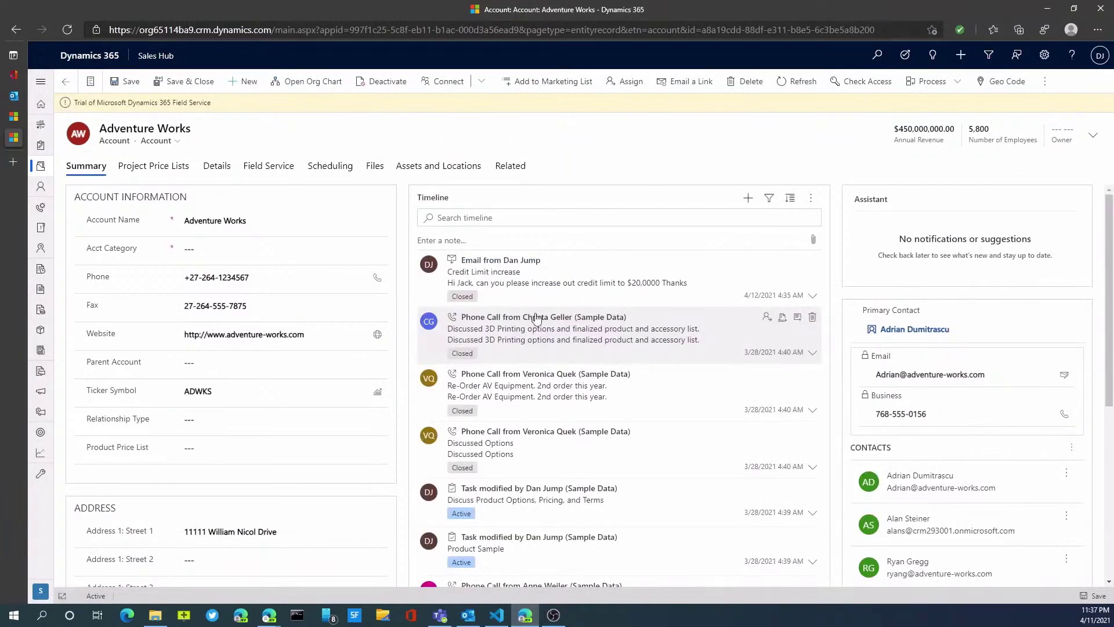
Add a timeline note titled 'send credit application' with body 'Need to send credit application'.
scroll(649, 342, down, 1)
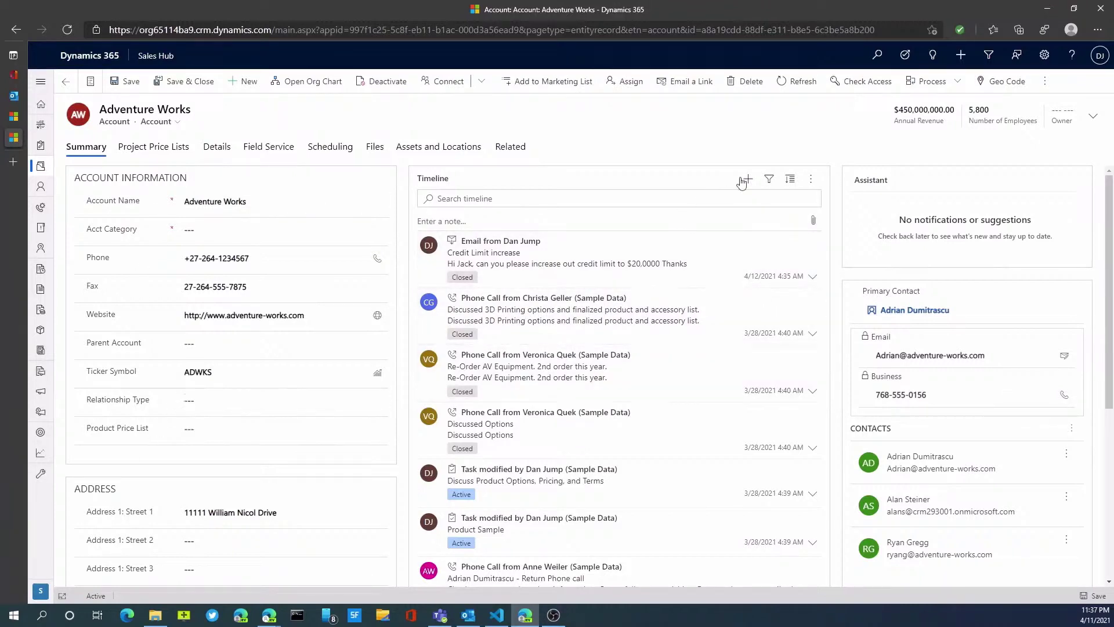
click(749, 180)
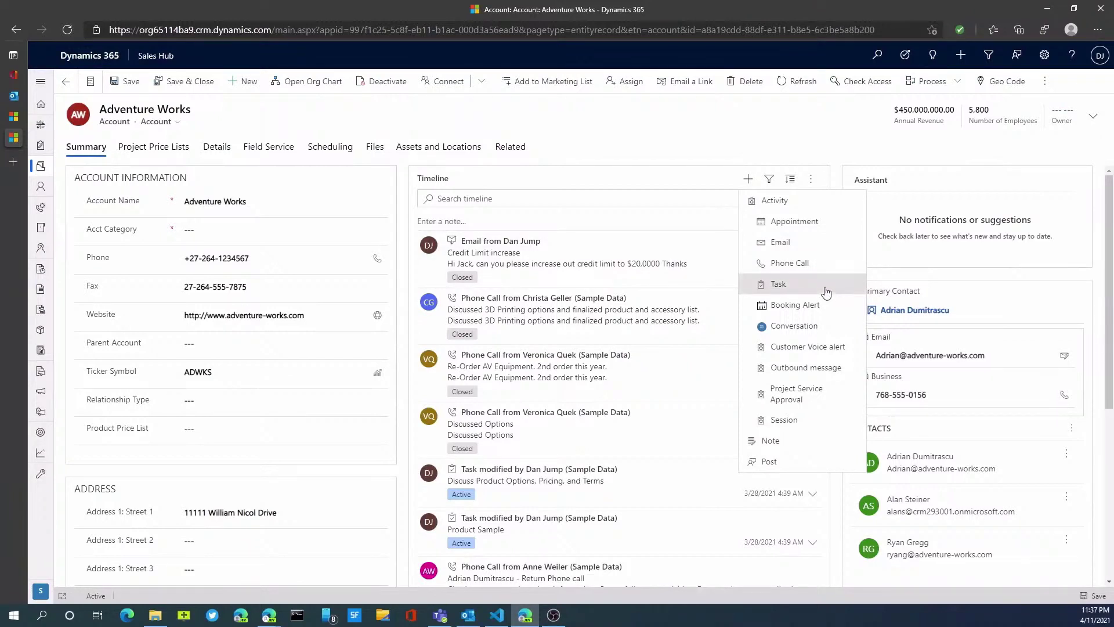
click(768, 451)
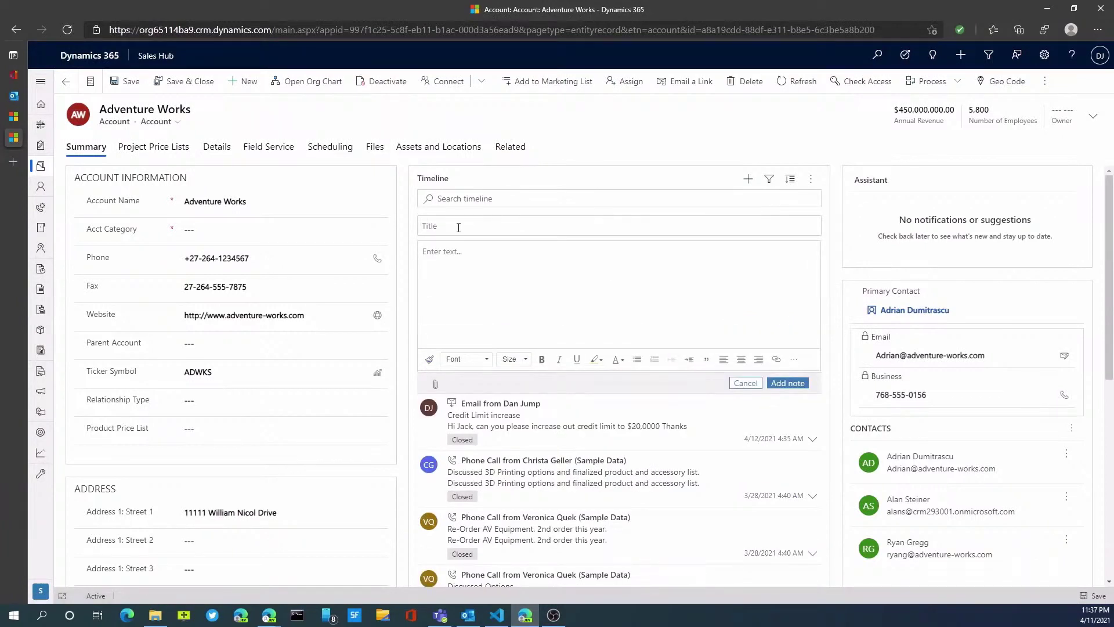
click(458, 227)
text(send credit application)
key(Tab)
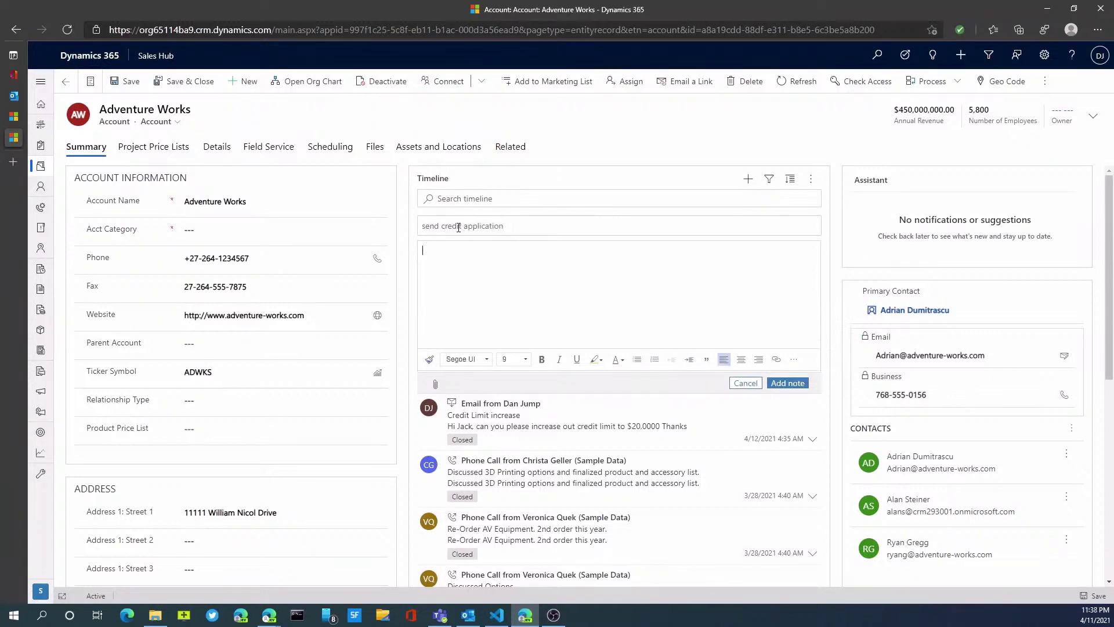
text(Need to send credit application)
click(788, 383)
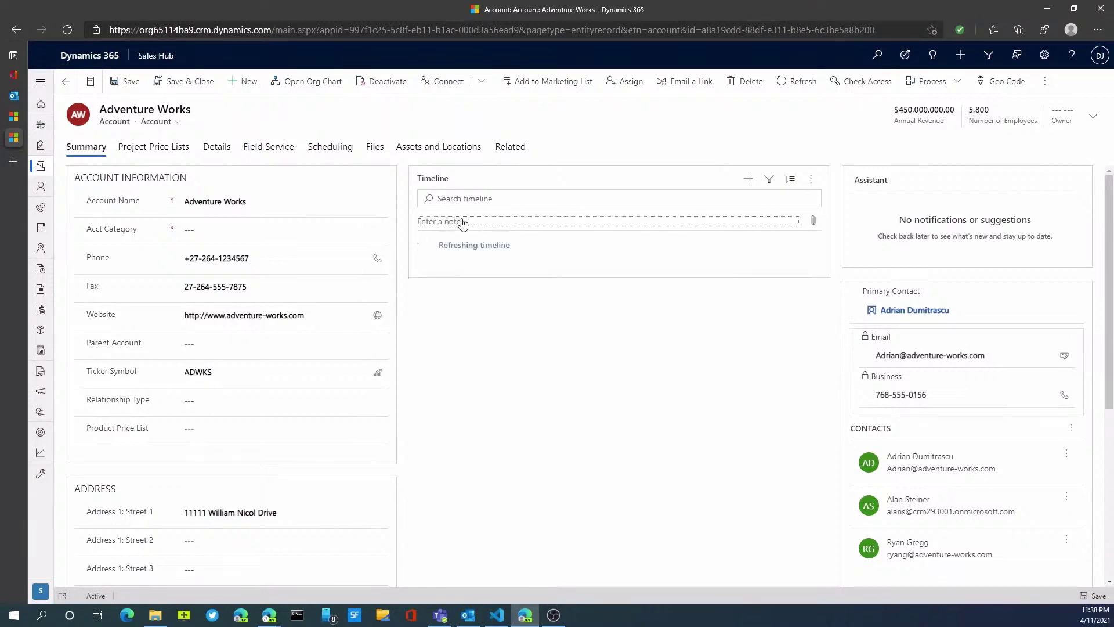
Open the Adventure Works timeline note for editing and retitle it 'Vendor Account #'.
click(488, 253)
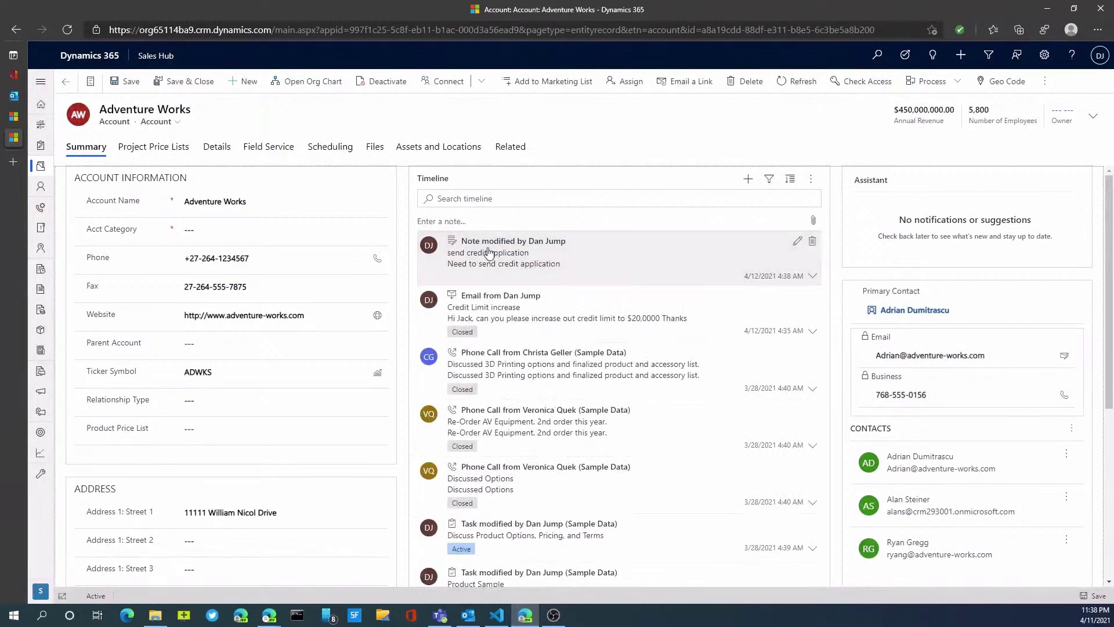
click(803, 244)
click(798, 242)
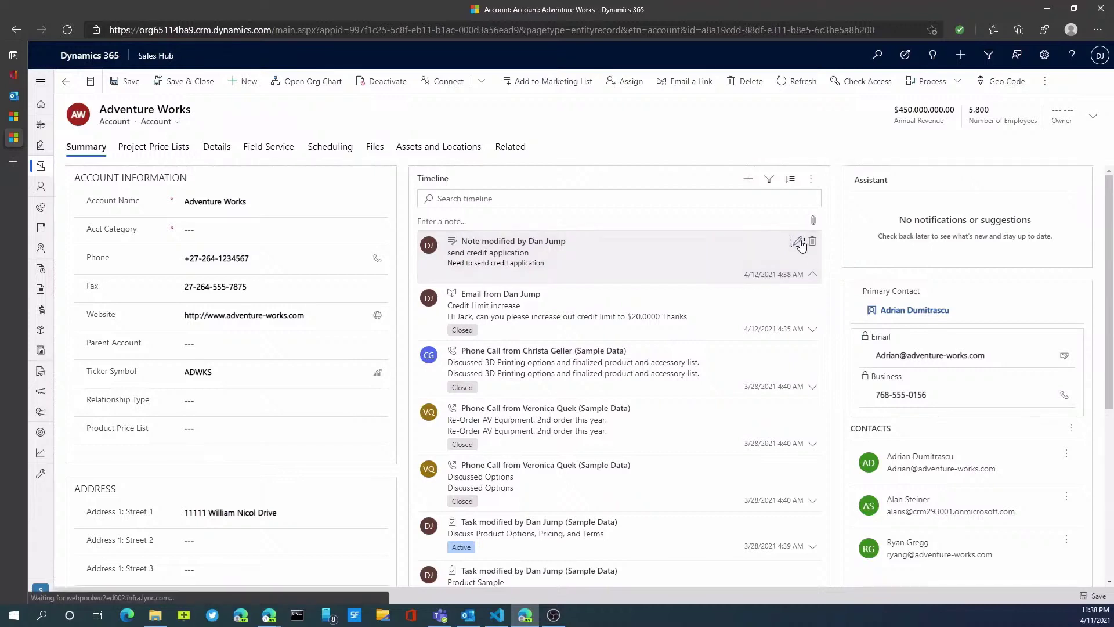
drag(547, 265, 415, 263)
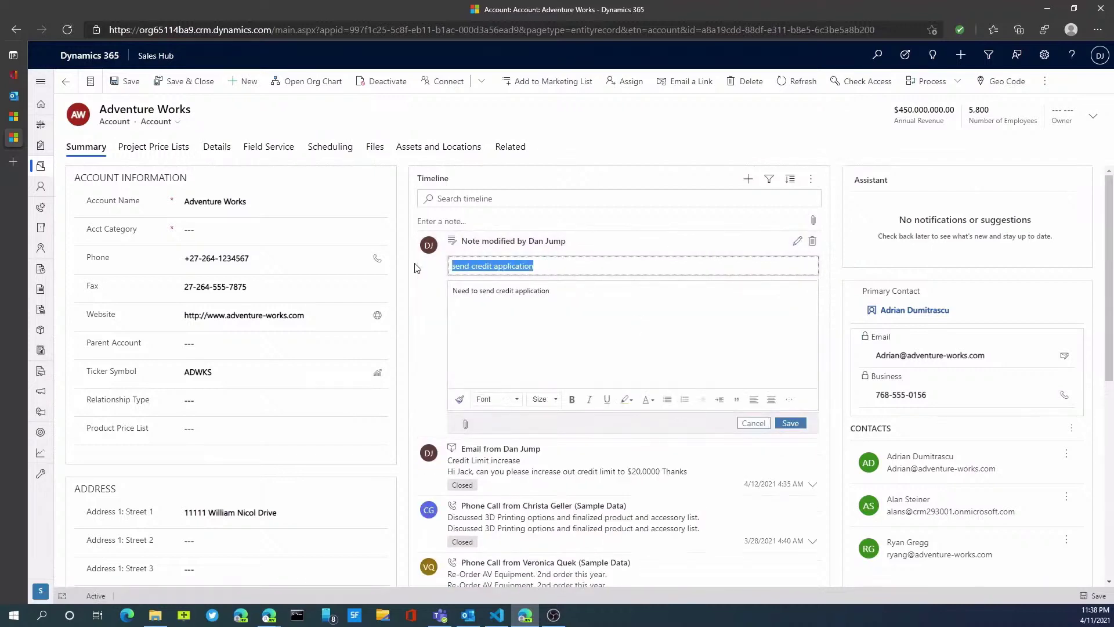
text(Vendor A)
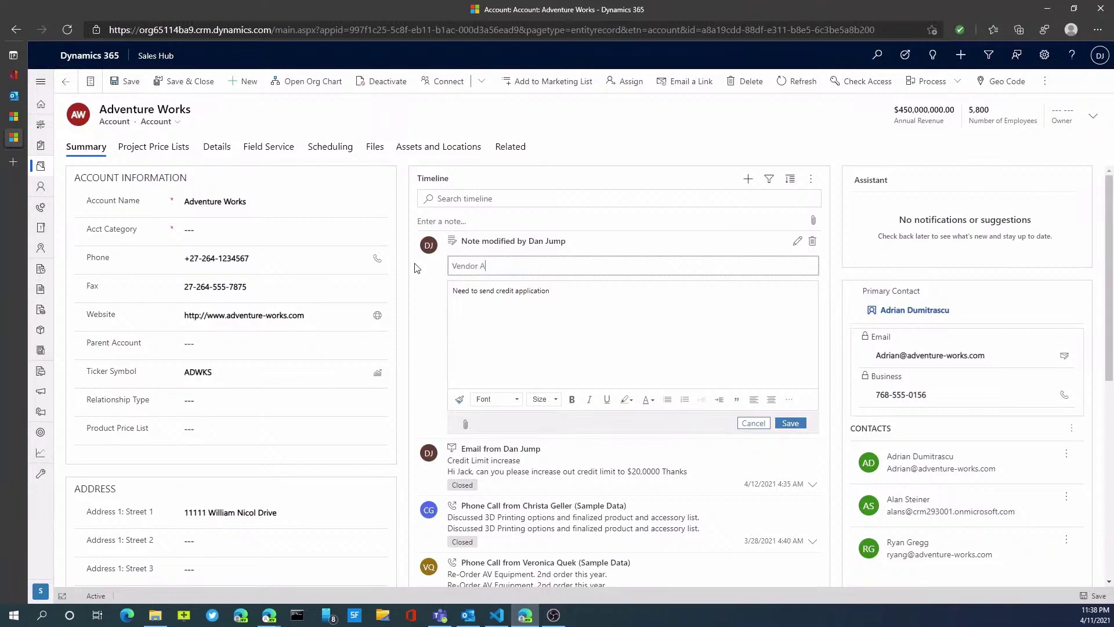
text(ccount #)
Replace the note's body with the vendor account number and save the note.
key(Tab)
key(ctrl+a)
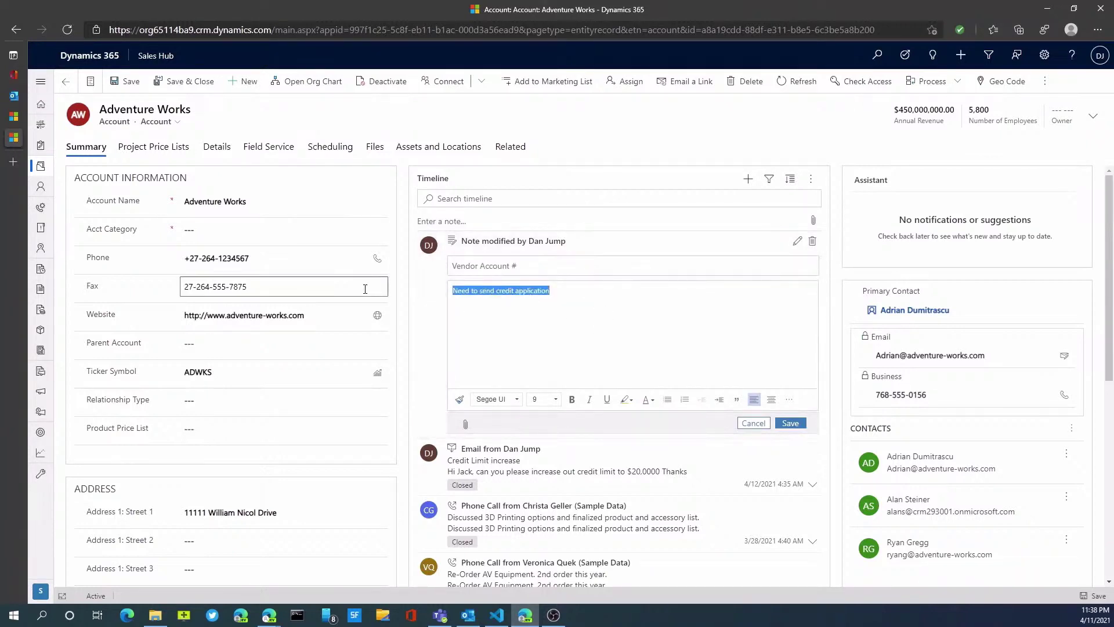
text(Vendor account )
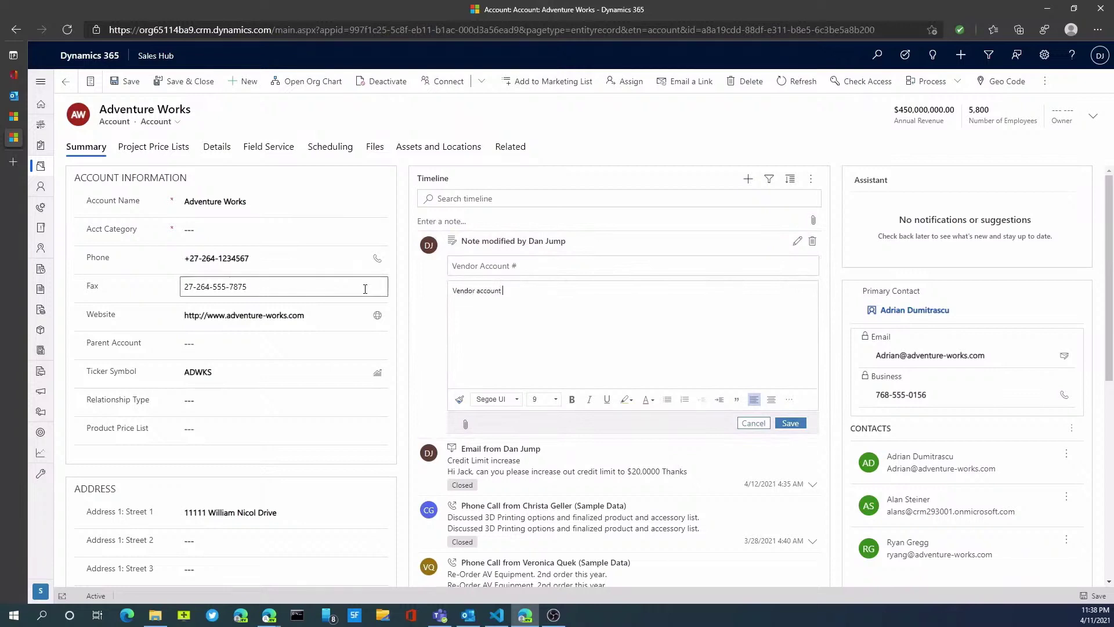
text(# 9938493)
key(Tab)
key(Tab)
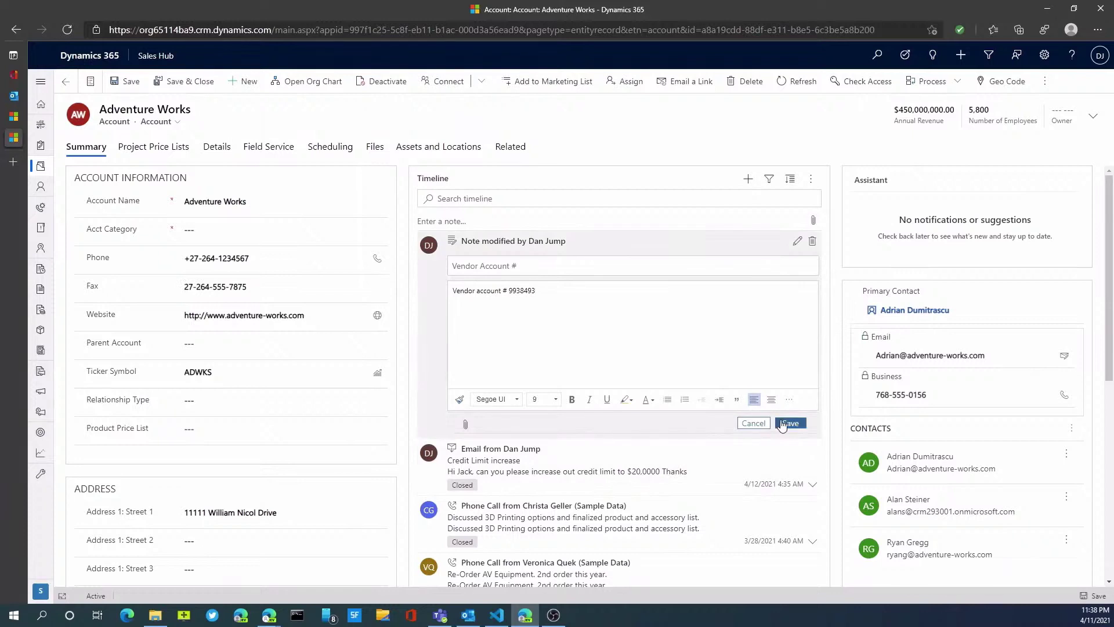
key(Return)
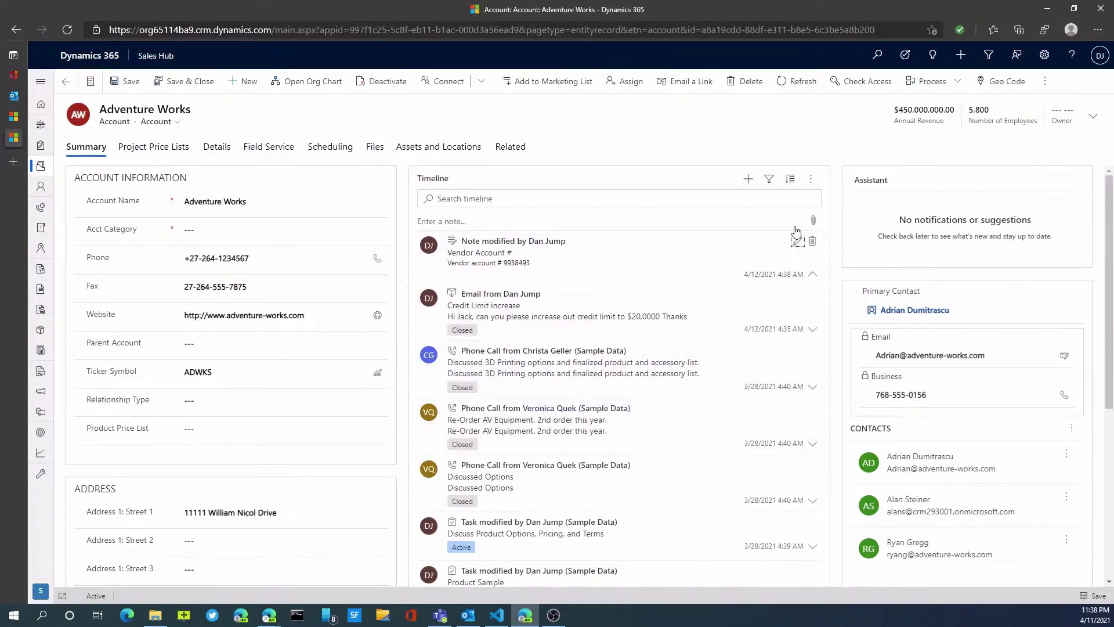
Filter the timeline to Record type Notes, check Modified date, and close the filter panel.
click(773, 187)
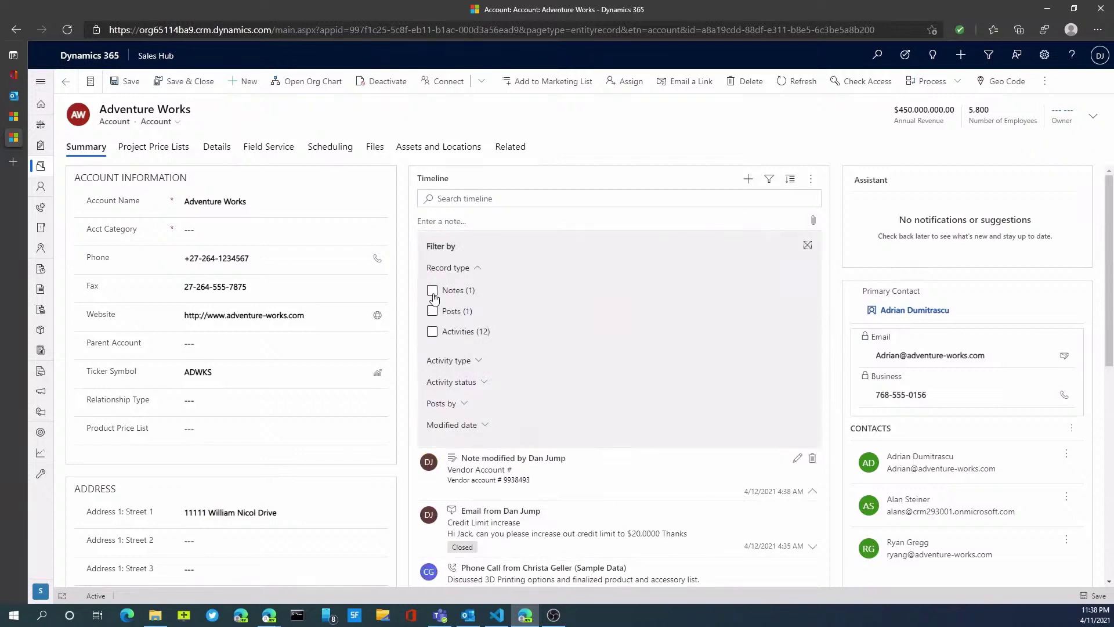
click(432, 291)
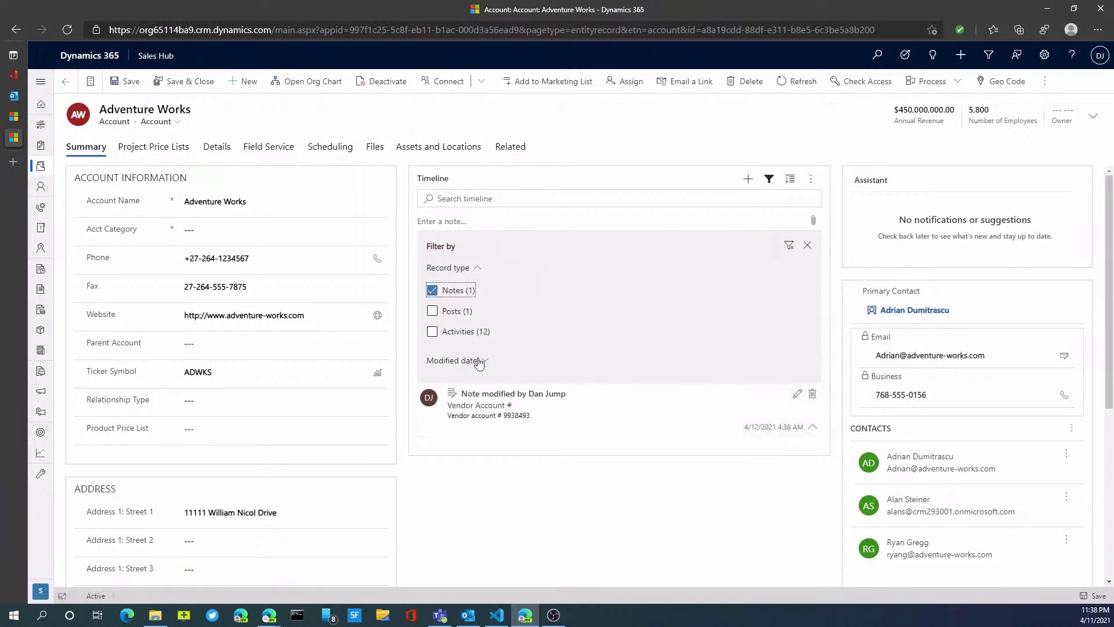
click(480, 361)
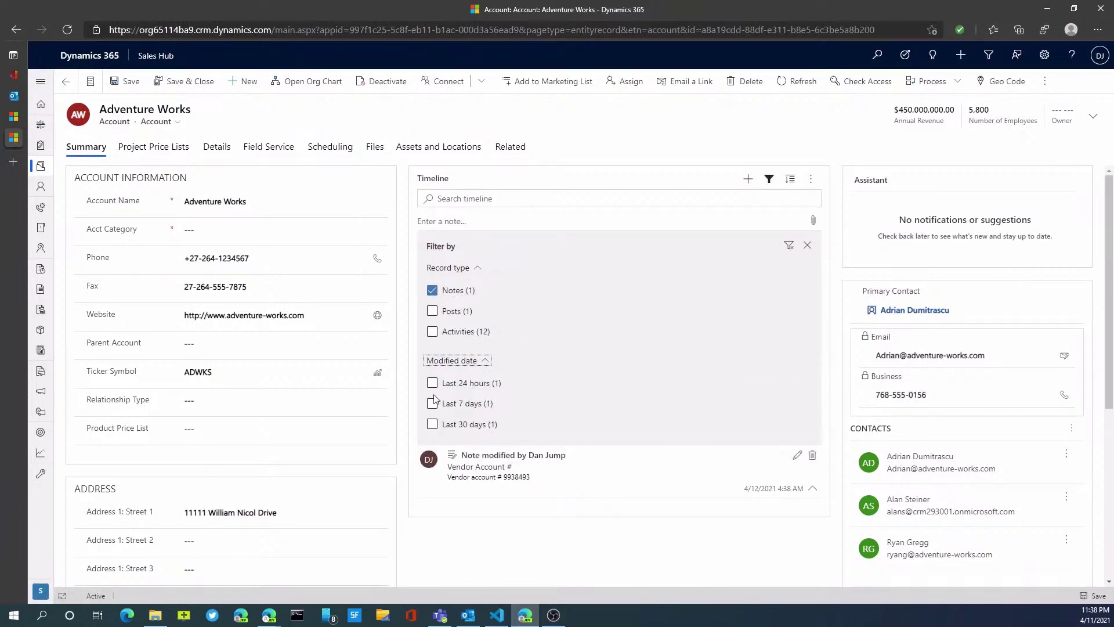
click(689, 392)
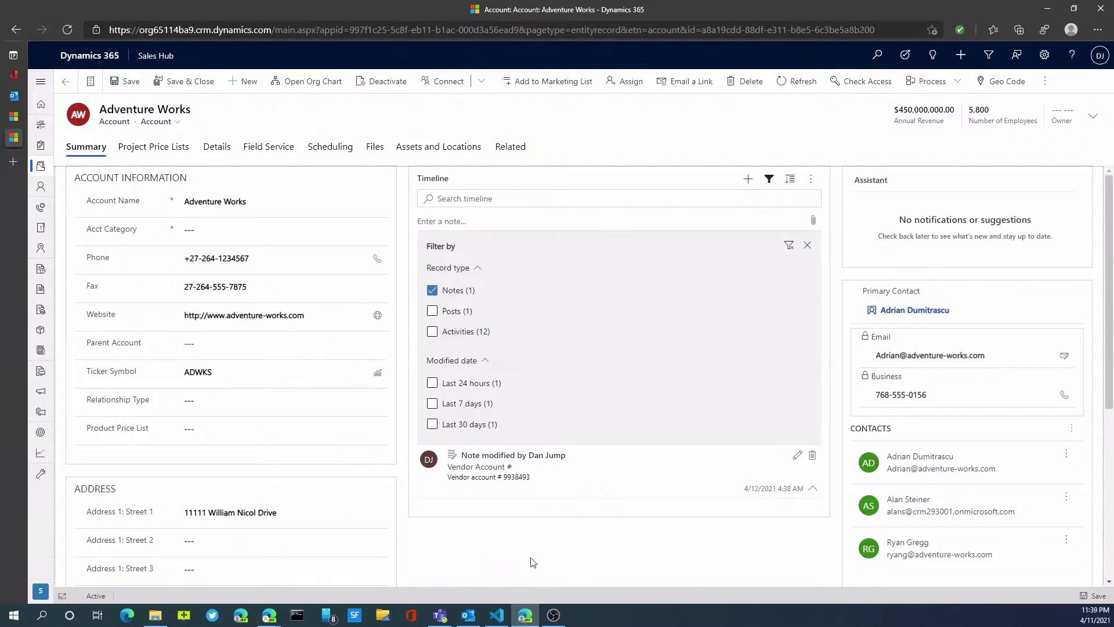
click(807, 246)
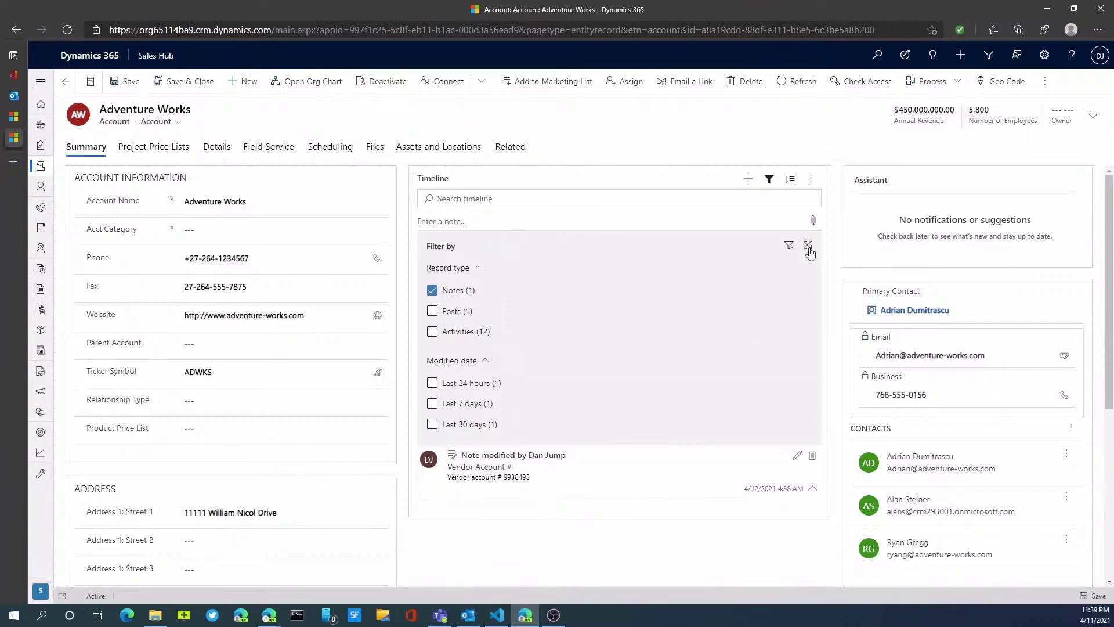